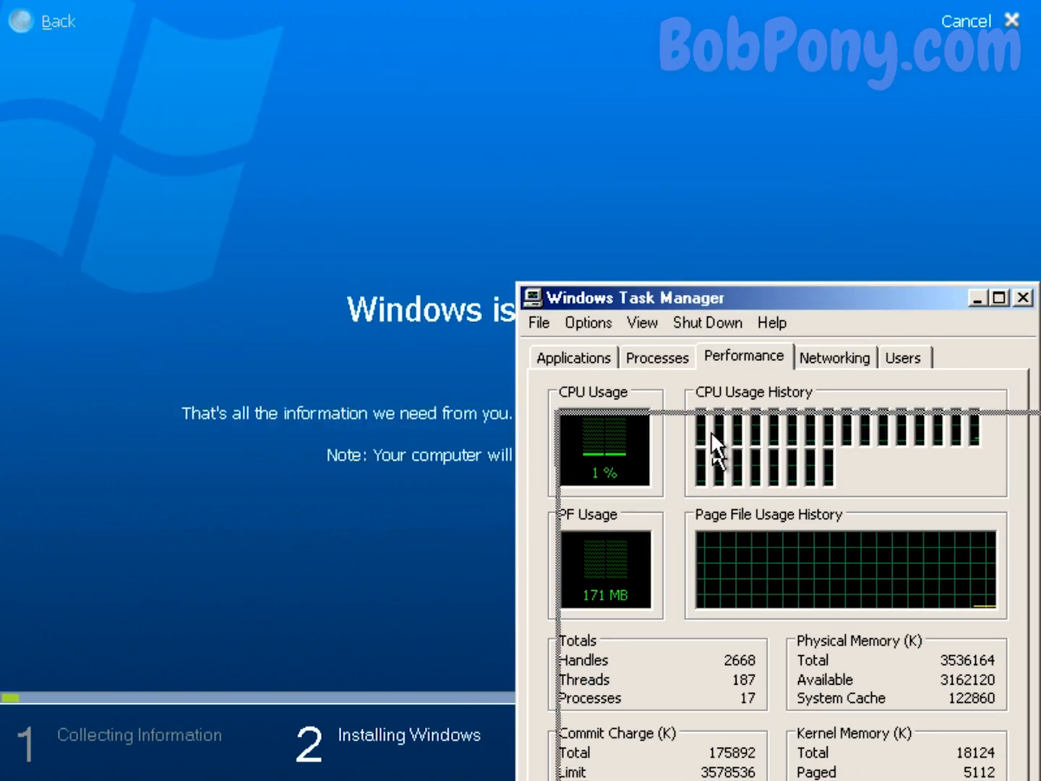
# - Bring up Task Manager's About dialog to check the Windows version and build, and close it
pyautogui.click(828, 635)
pyautogui.moveTo(600, 252); pyautogui.dragTo(130, 412)
pyautogui.moveTo(130, 413); pyautogui.dragTo(117, 504)
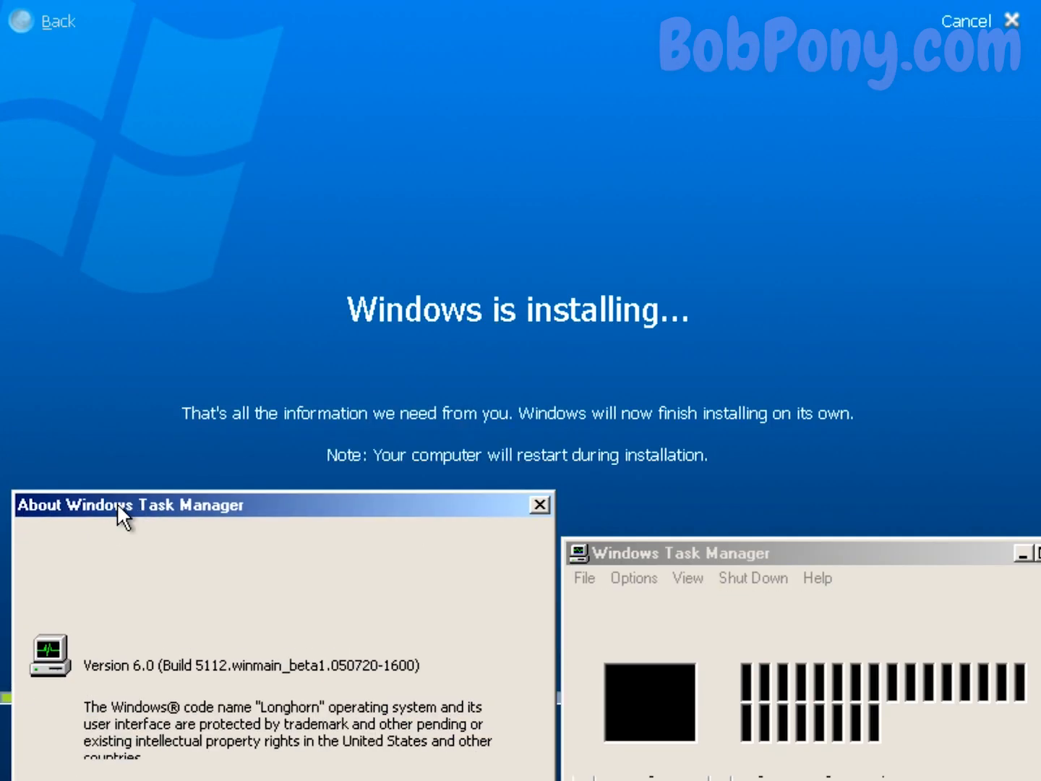
pyautogui.click(538, 504)
pyautogui.click(818, 578)
pyautogui.click(831, 636)
pyautogui.moveTo(743, 244); pyautogui.dragTo(257, 452)
pyautogui.click(539, 460)
pyautogui.click(817, 578)
pyautogui.click(831, 637)
pyautogui.click(525, 492)
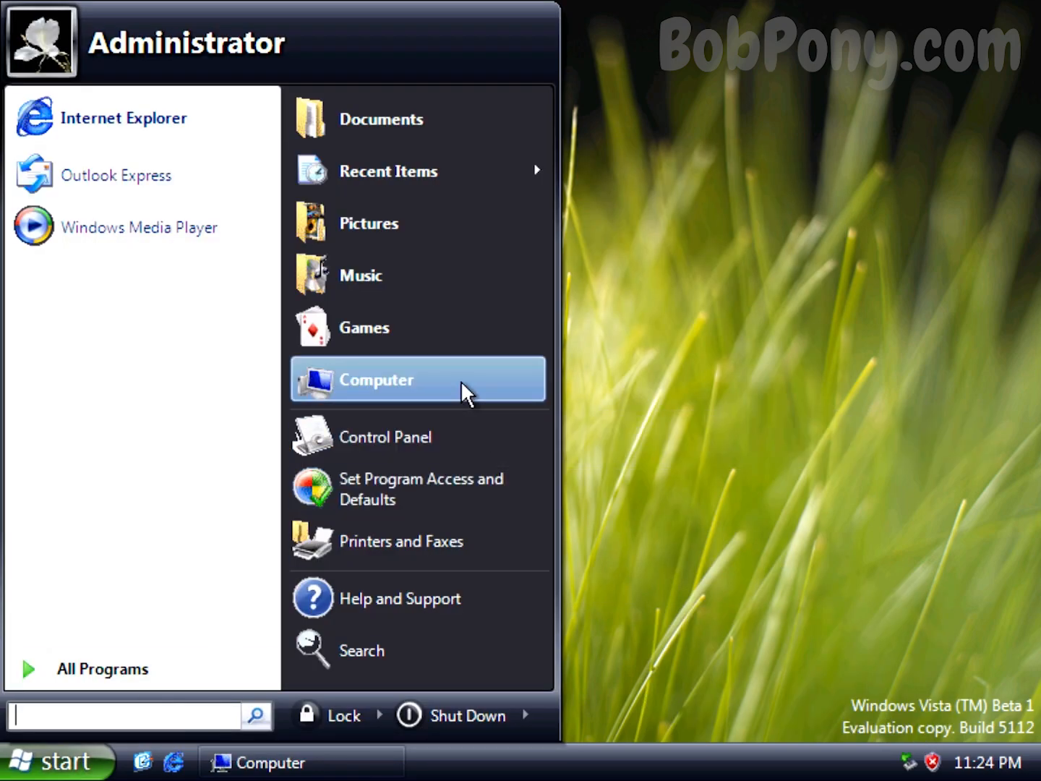
# - Open Device Manager in Computer Management and start a driver update for the device under Display adapters
pyautogui.rightClick(462, 385)
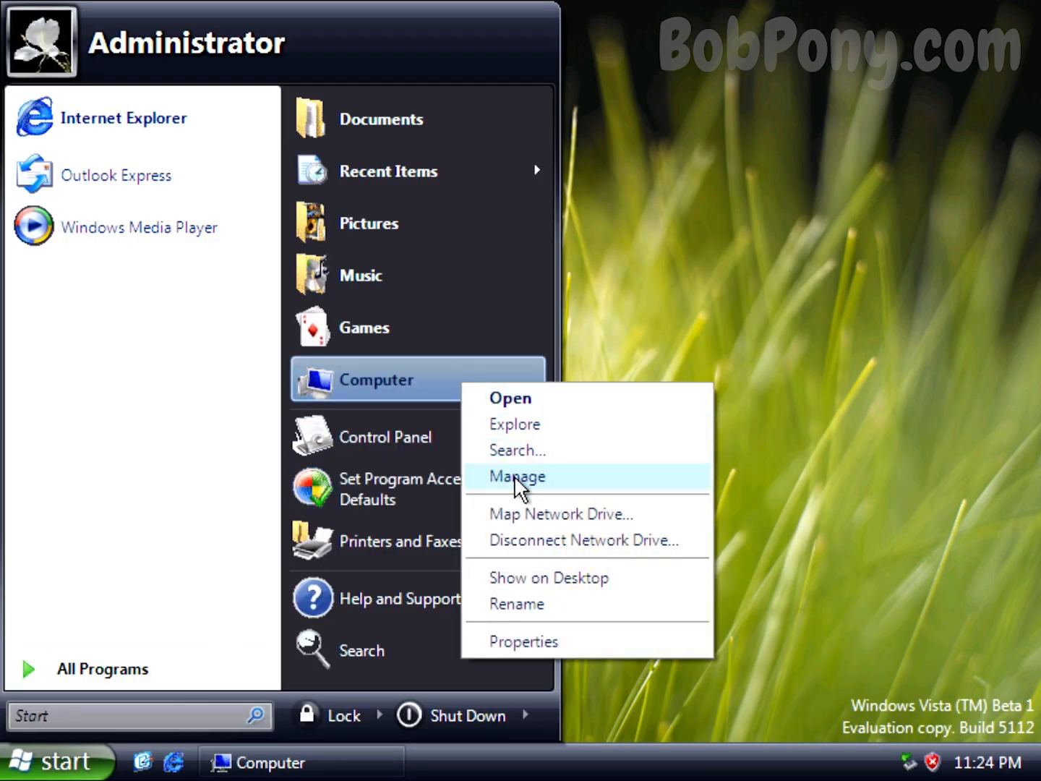
pyautogui.press('Escape')
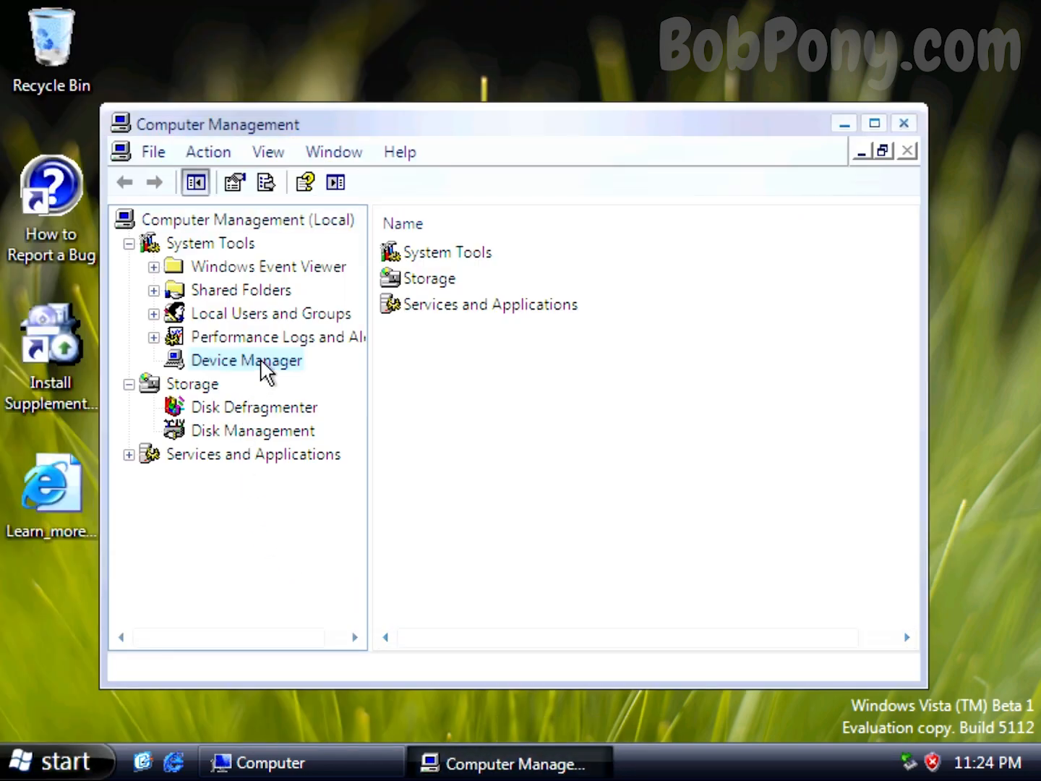
pyautogui.click(257, 360)
pyautogui.doubleClick(443, 296)
pyautogui.rightClick(498, 313)
pyautogui.click(525, 326)
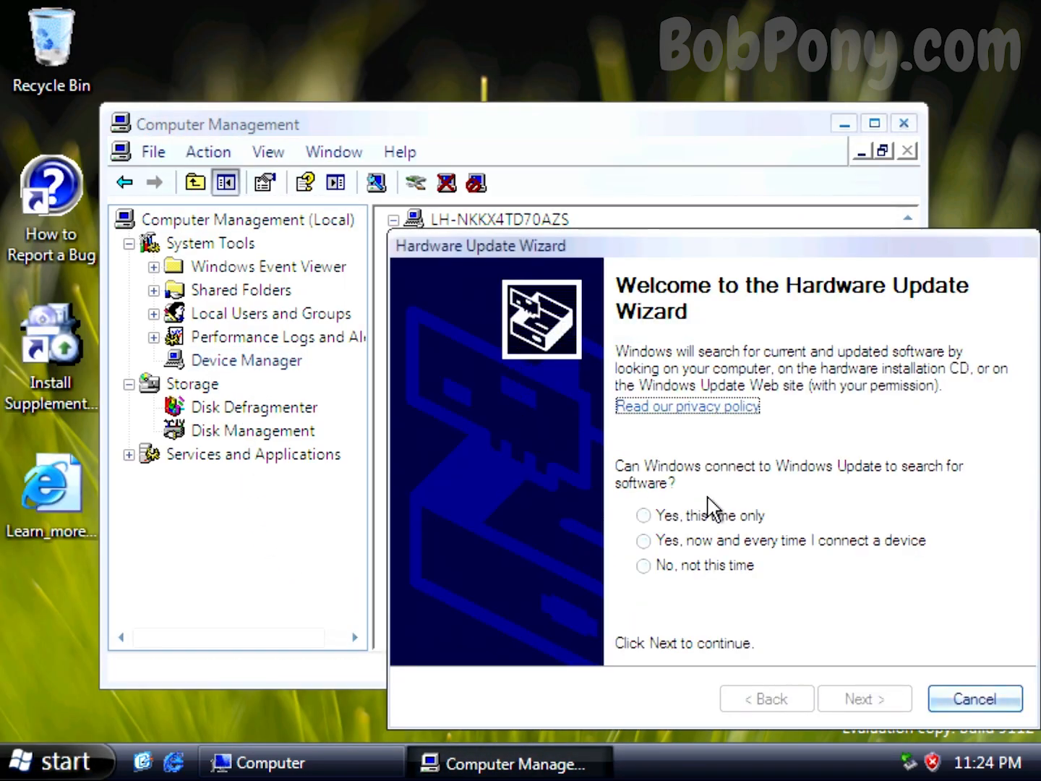
# - Continue to the Hardware Update Wizard's search options and choose not to search but to pick the driver manually
pyautogui.click(893, 711)
pyautogui.click(866, 594)
pyautogui.click(864, 698)
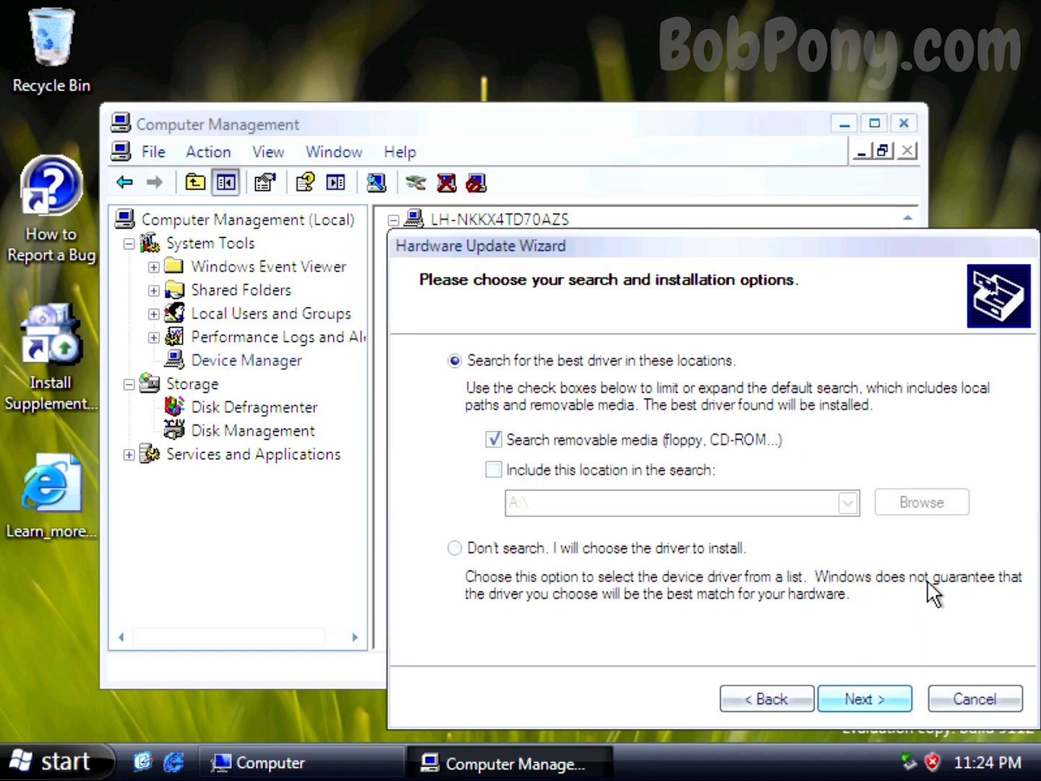
pyautogui.click(664, 551)
pyautogui.click(871, 699)
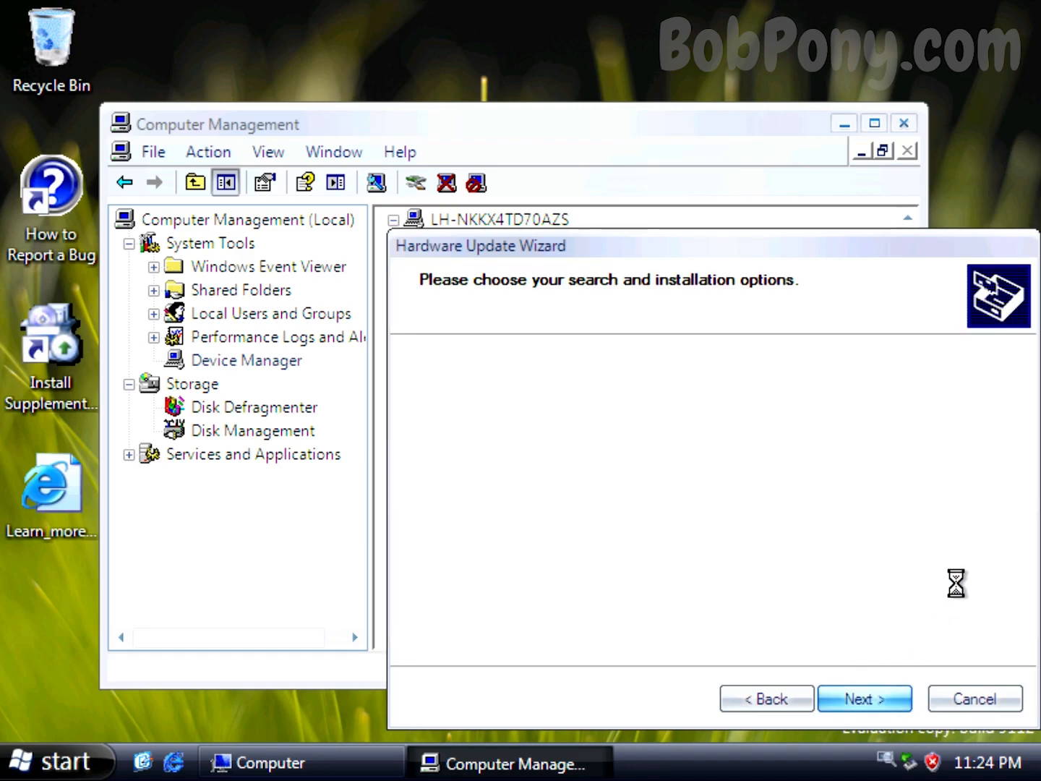
# - Choose to install the driver from a disk and browse the computer's drives for the setup information file
pyautogui.click(940, 612)
pyautogui.click(932, 607)
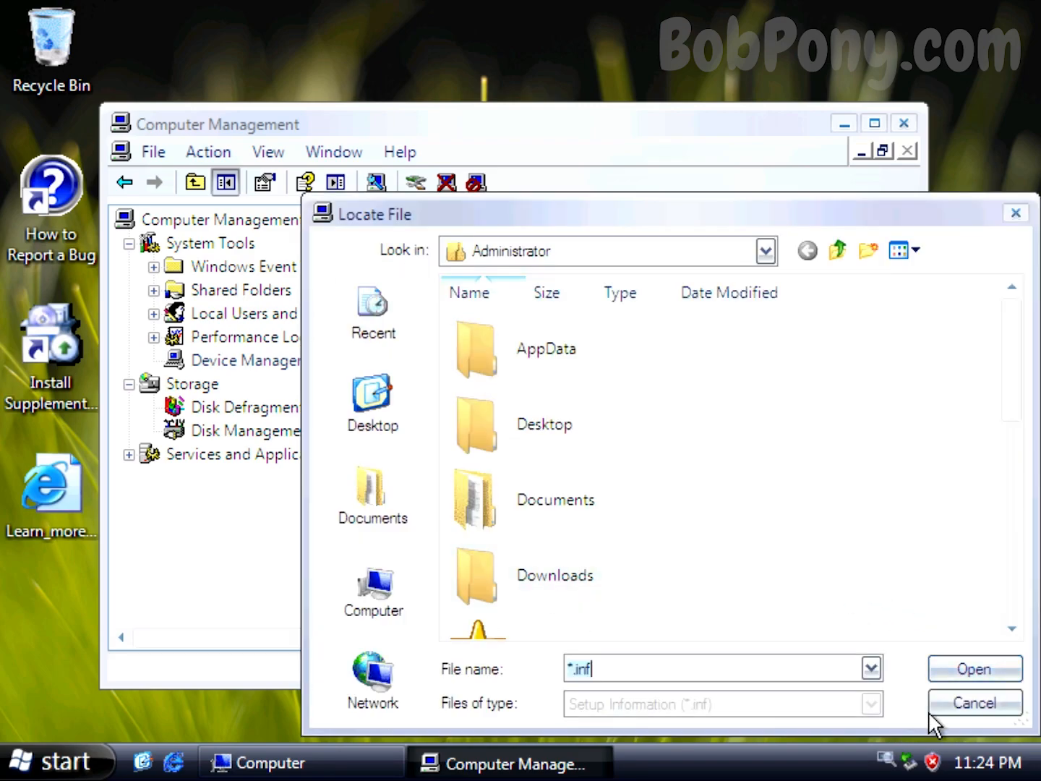
pyautogui.click(417, 593)
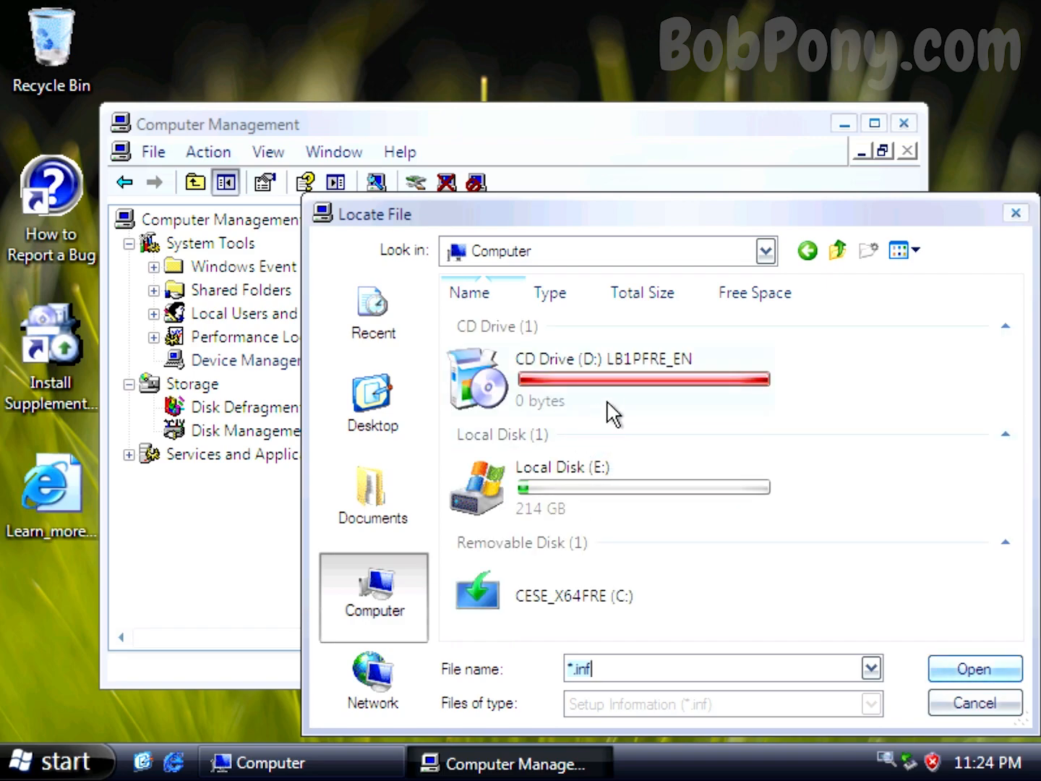
# - Look through Local Disk (E:) for the driver folder and return to the list of drives
pyautogui.click(621, 396)
pyautogui.rightClick(621, 396)
pyautogui.click(550, 510)
pyautogui.doubleClick(552, 503)
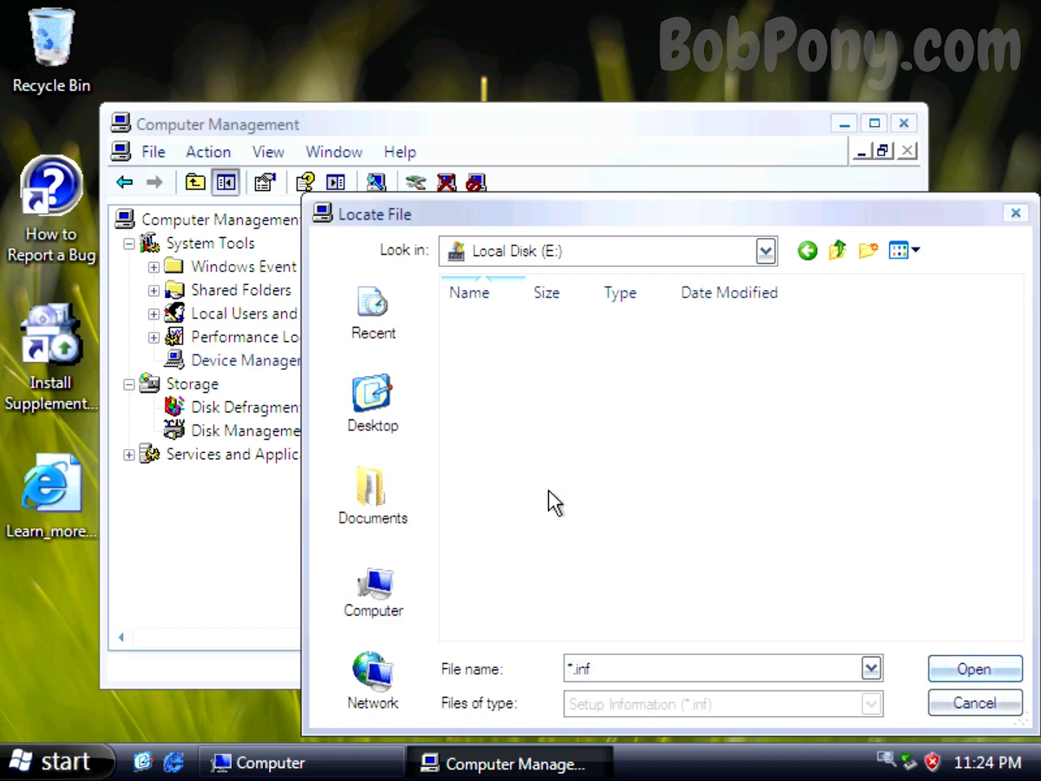
pyautogui.scroll(-5, 569, 470)
pyautogui.scroll(5, 561, 487)
pyautogui.scroll(-2, 561, 487)
pyautogui.scroll(2, 561, 488)
pyautogui.scroll(-5, 647, 430)
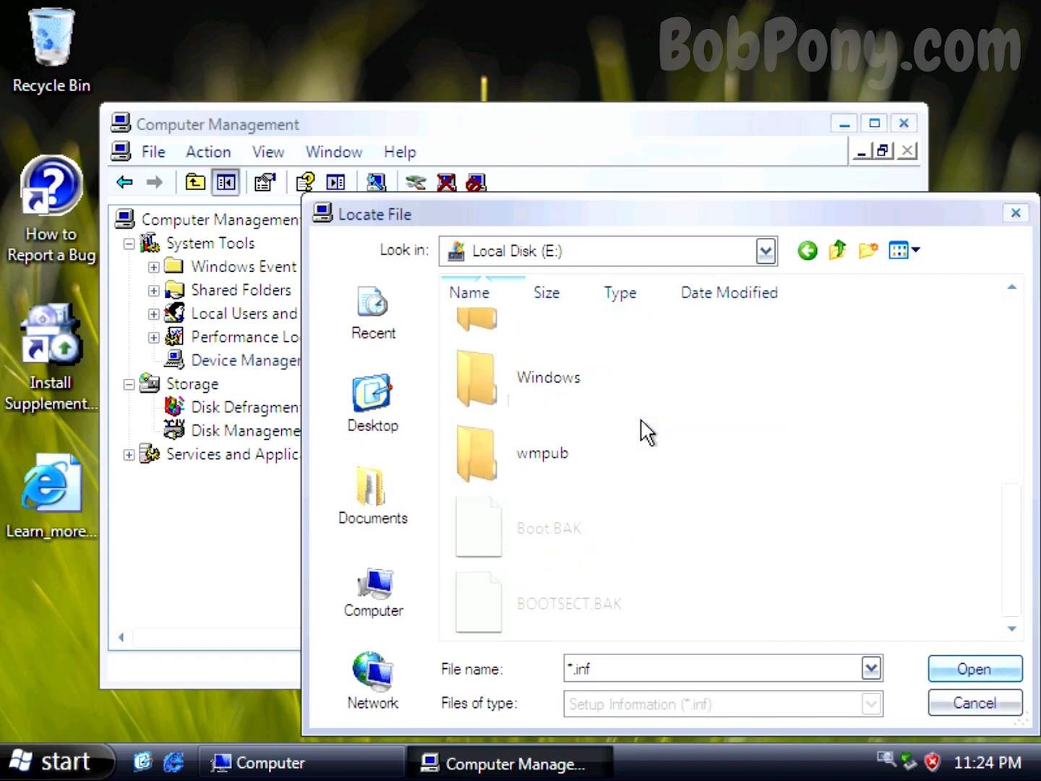
pyautogui.click(836, 251)
# - Select the driver's setup information file in C:\NVIDIA\WinVista\75.03 on the CESE_X64FRE drive
pyautogui.doubleClick(646, 590)
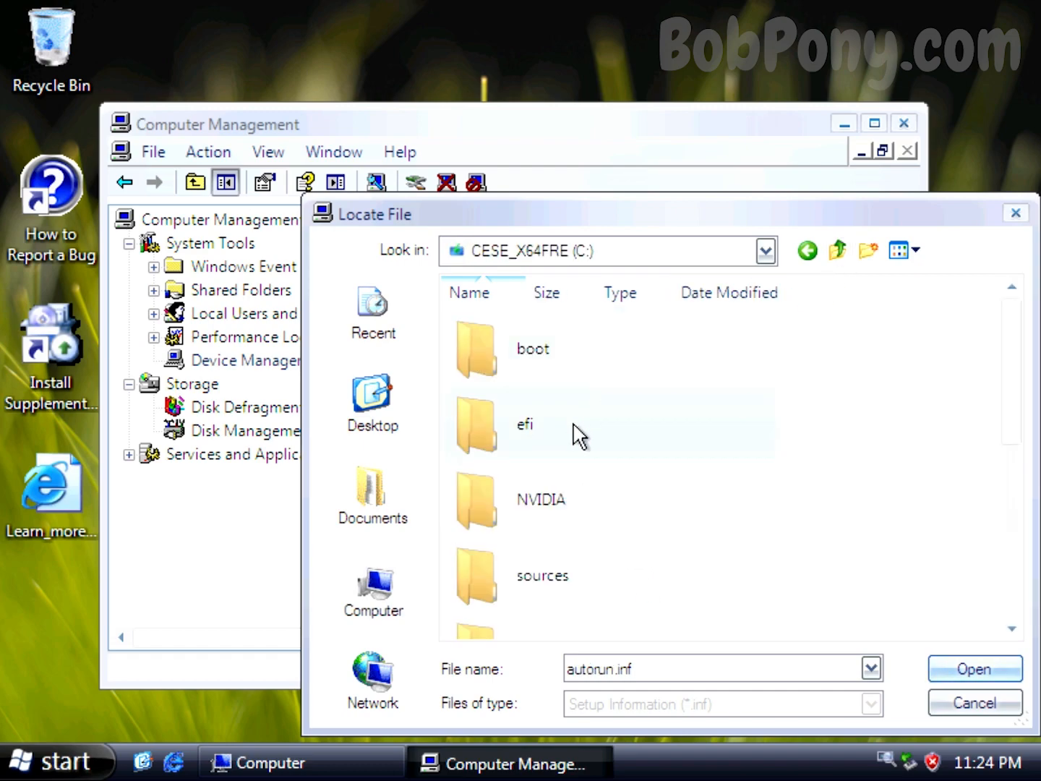
pyautogui.doubleClick(581, 525)
pyautogui.doubleClick(587, 386)
pyautogui.doubleClick(591, 353)
pyautogui.scroll(-5, 564, 480)
pyautogui.scroll(3, 565, 496)
pyautogui.doubleClick(571, 550)
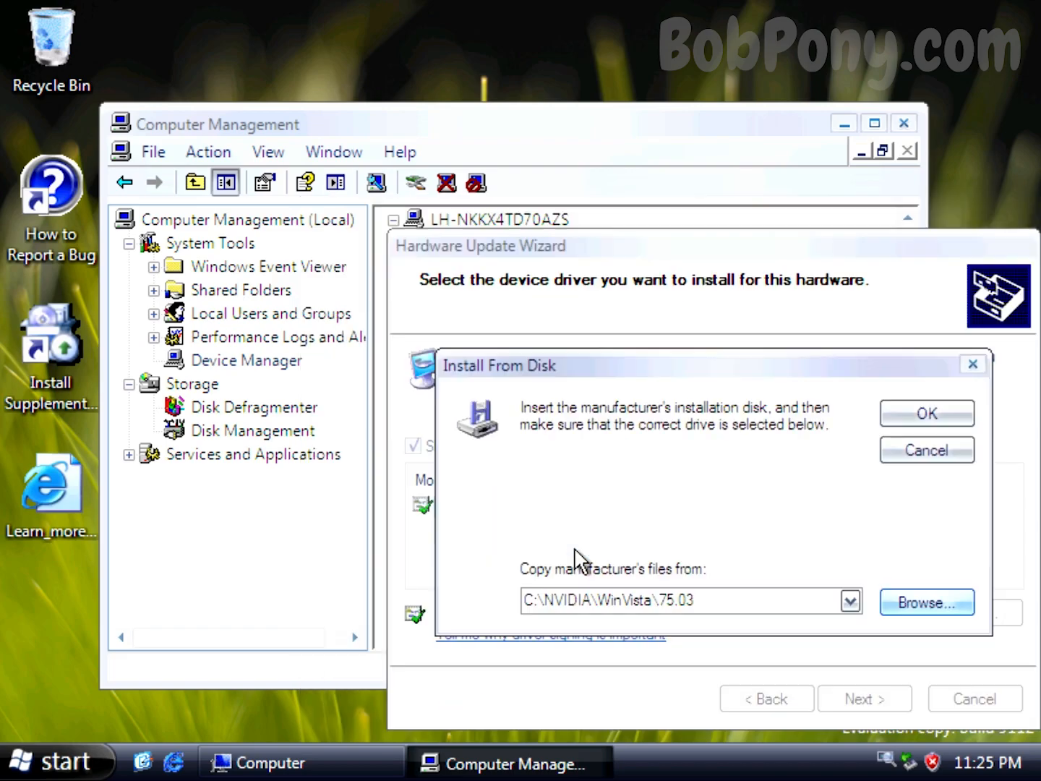
# - Install the NVIDIA GeForce 6800 (LDDM) driver from the chosen folder and finish the Hardware Update Wizard
pyautogui.click(881, 407)
pyautogui.click(605, 512)
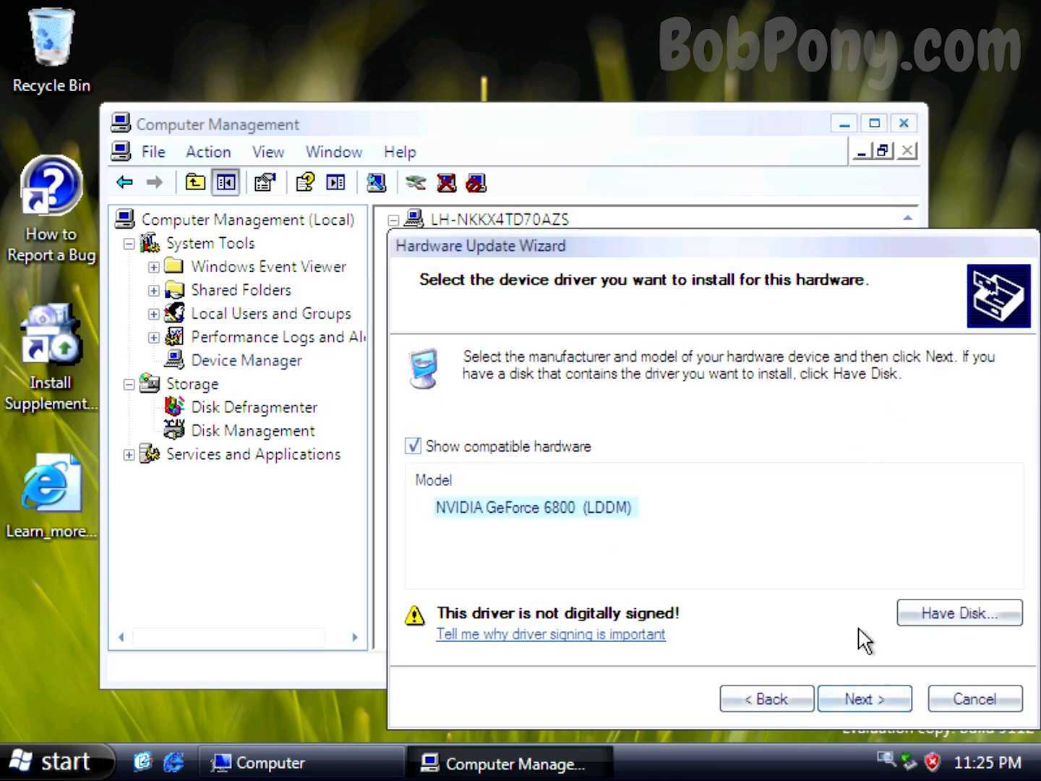
pyautogui.click(845, 699)
pyautogui.click(614, 532)
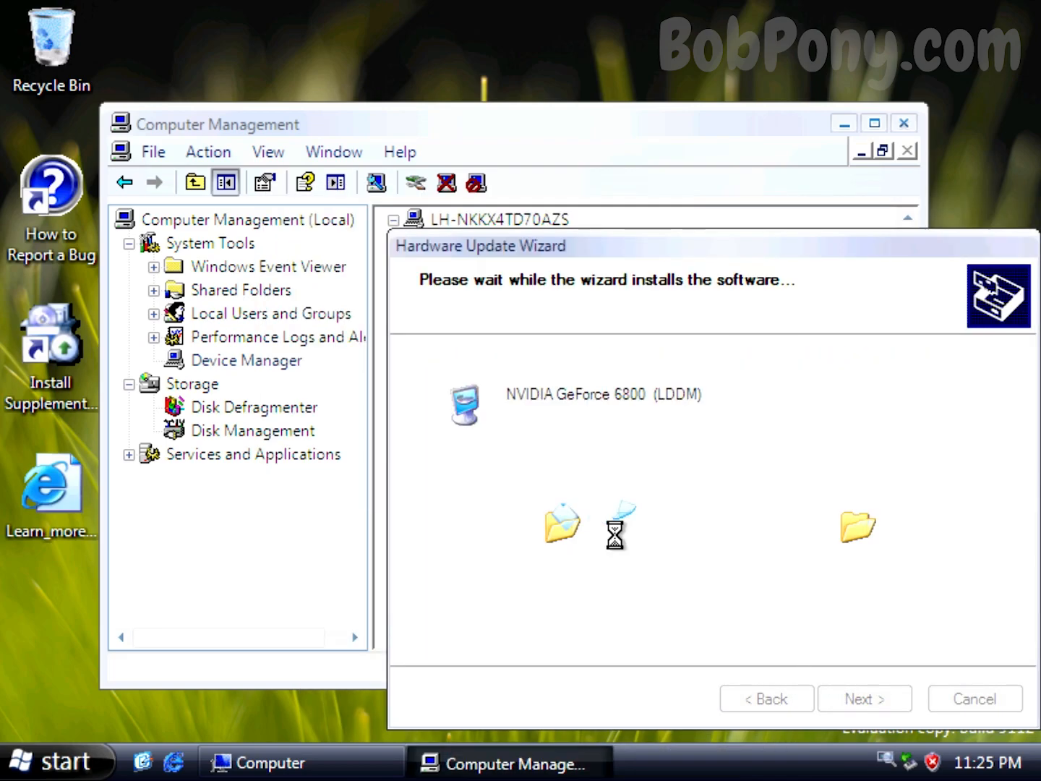
pyautogui.click(864, 668)
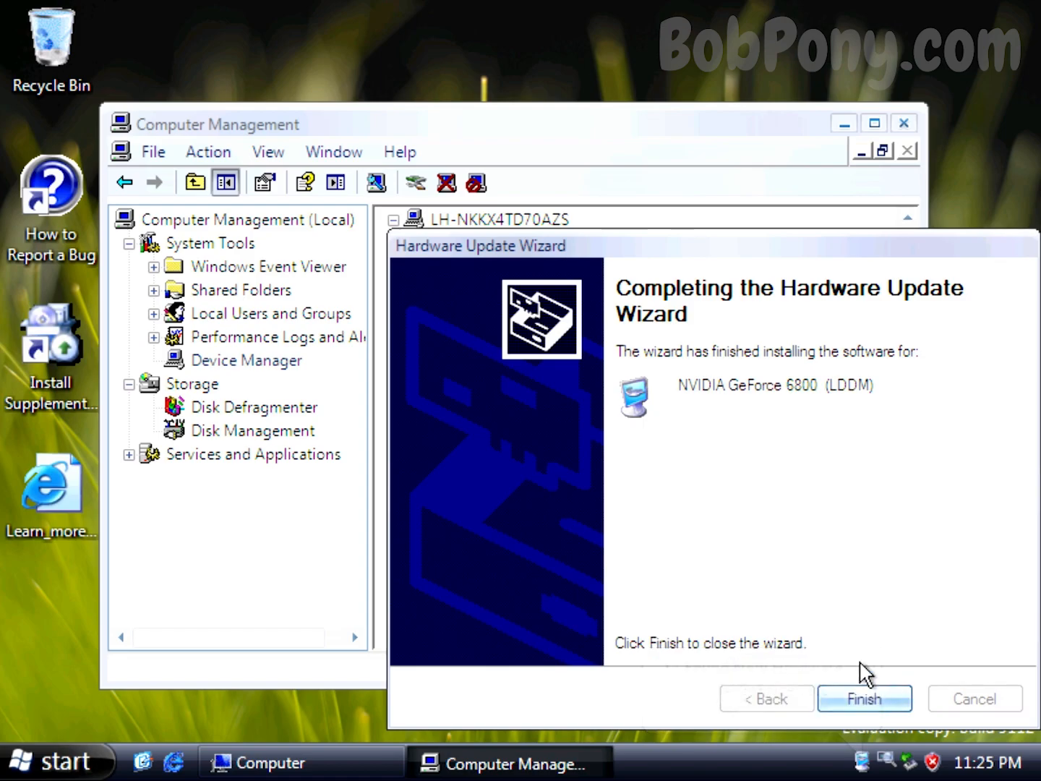
pyautogui.click(846, 699)
pyautogui.click(502, 481)
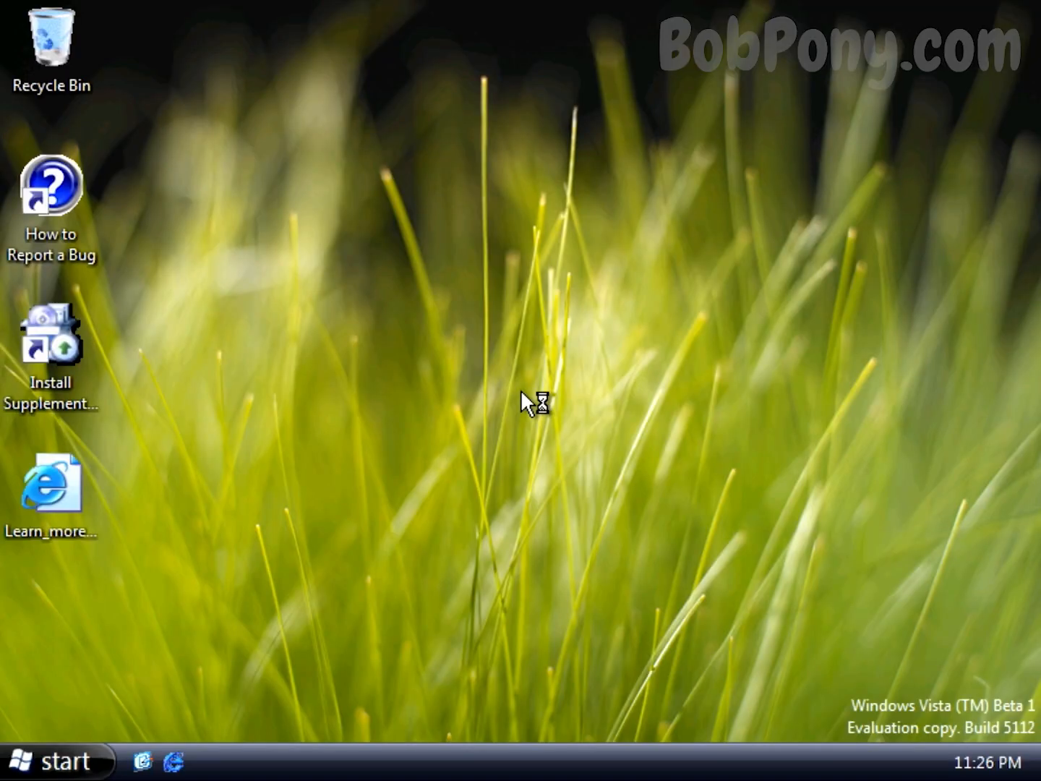
# - Open Device Manager in Computer Management, check the device status of the NVIDIA GeForce 6800 (LDDM) display adapter, and close its properties
pyautogui.click(54, 760)
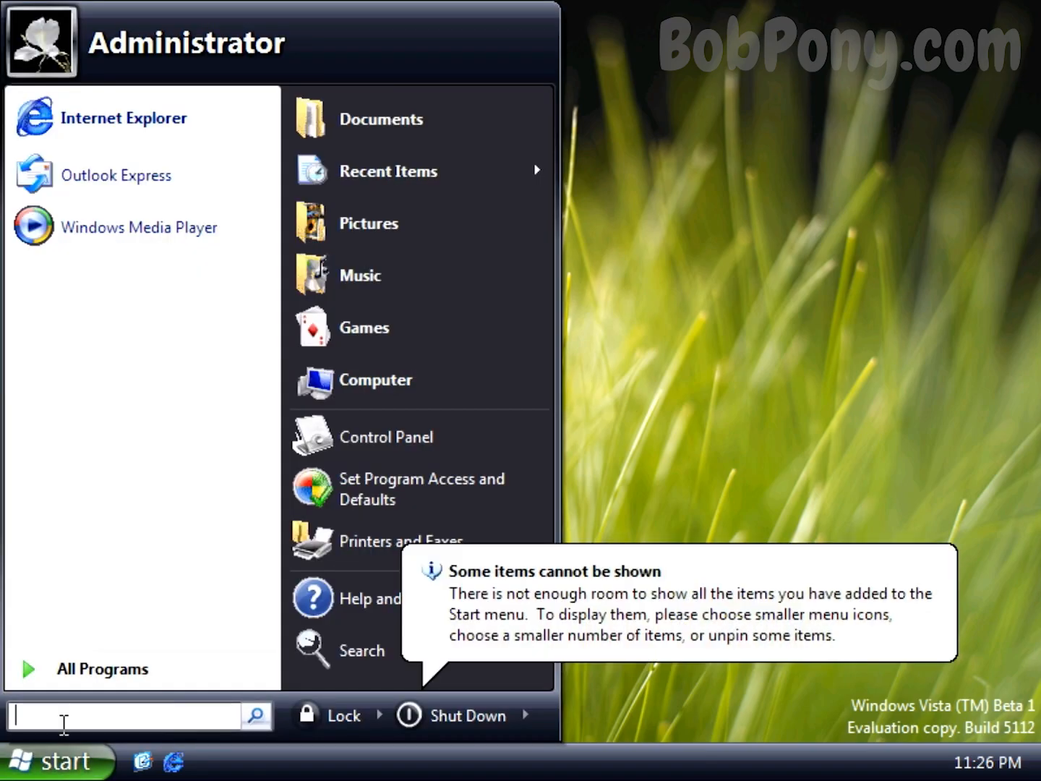
pyautogui.rightClick(428, 394)
pyautogui.click(516, 478)
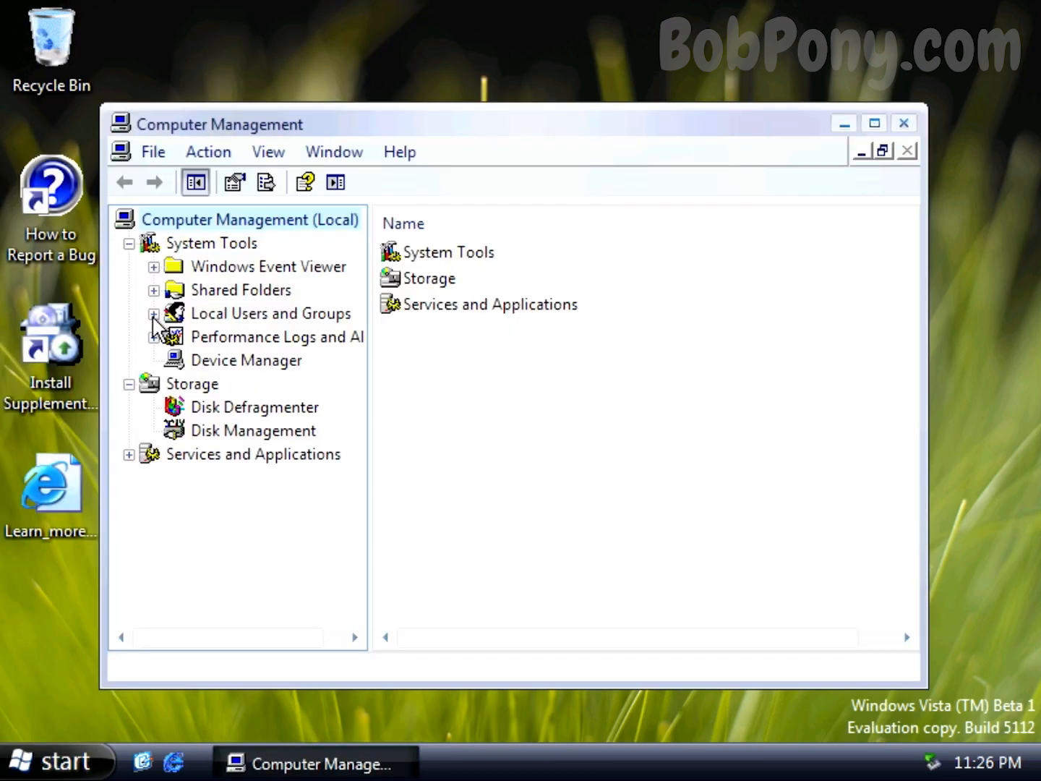
pyautogui.click(225, 362)
pyautogui.click(419, 290)
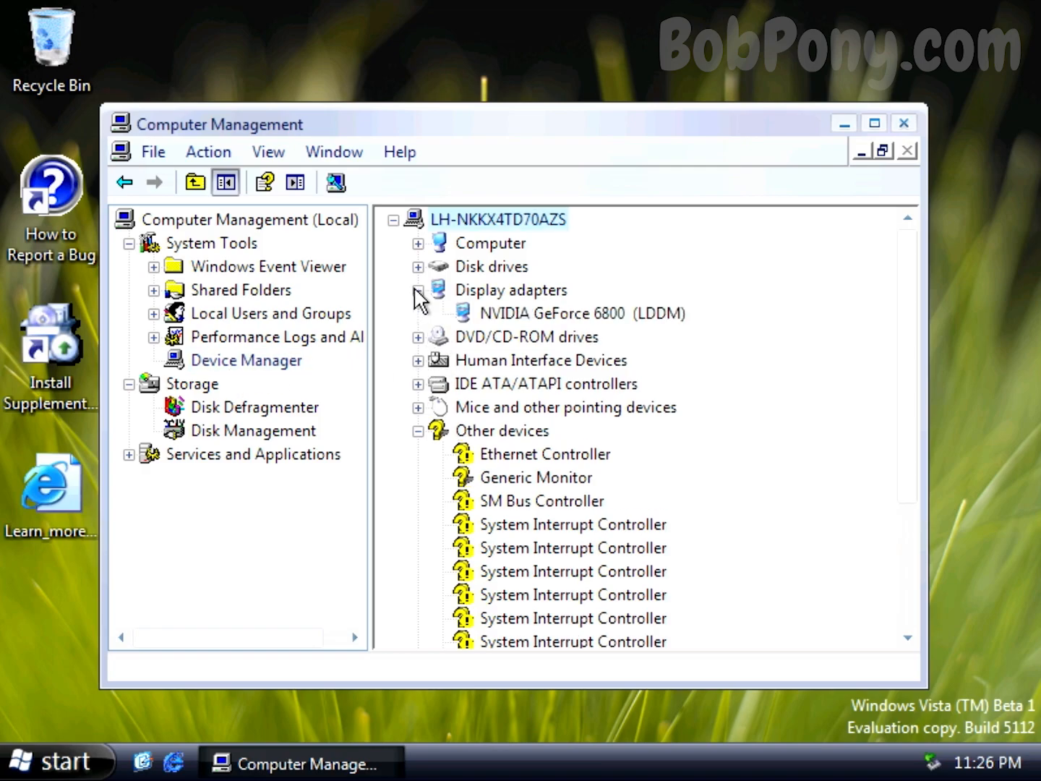
pyautogui.doubleClick(538, 315)
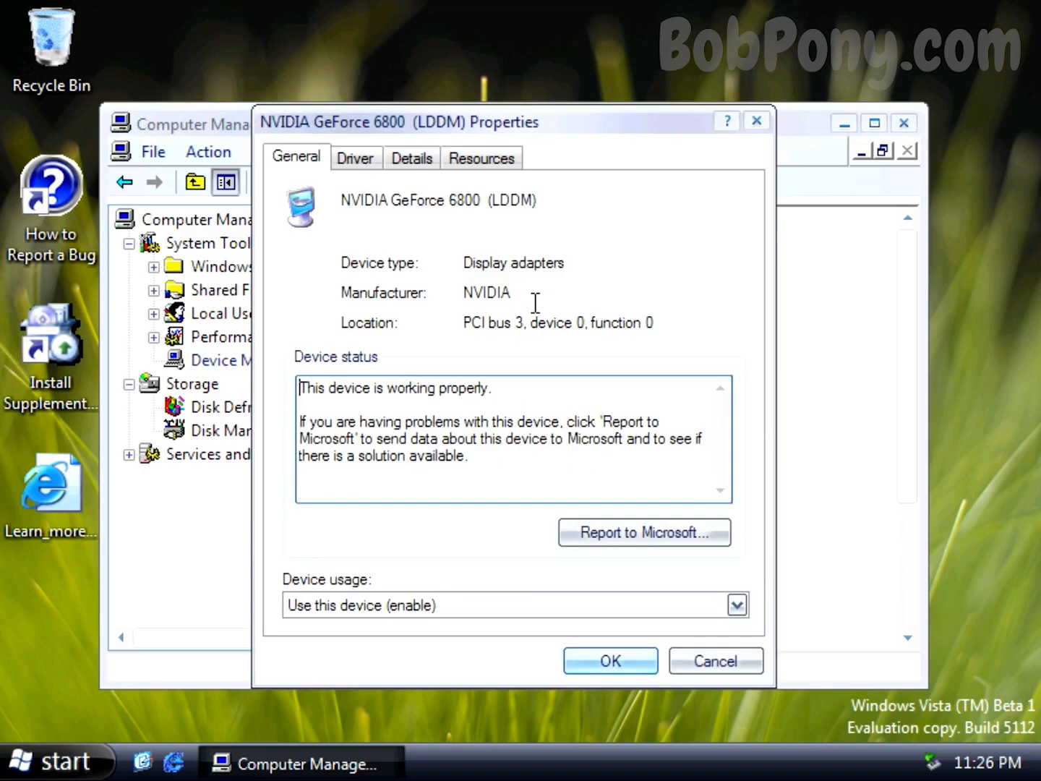
pyautogui.click(697, 662)
# - Set the display's color quality to Highest (32 bit) in Display Properties and keep the new setting
pyautogui.rightClick(668, 693)
pyautogui.click(714, 681)
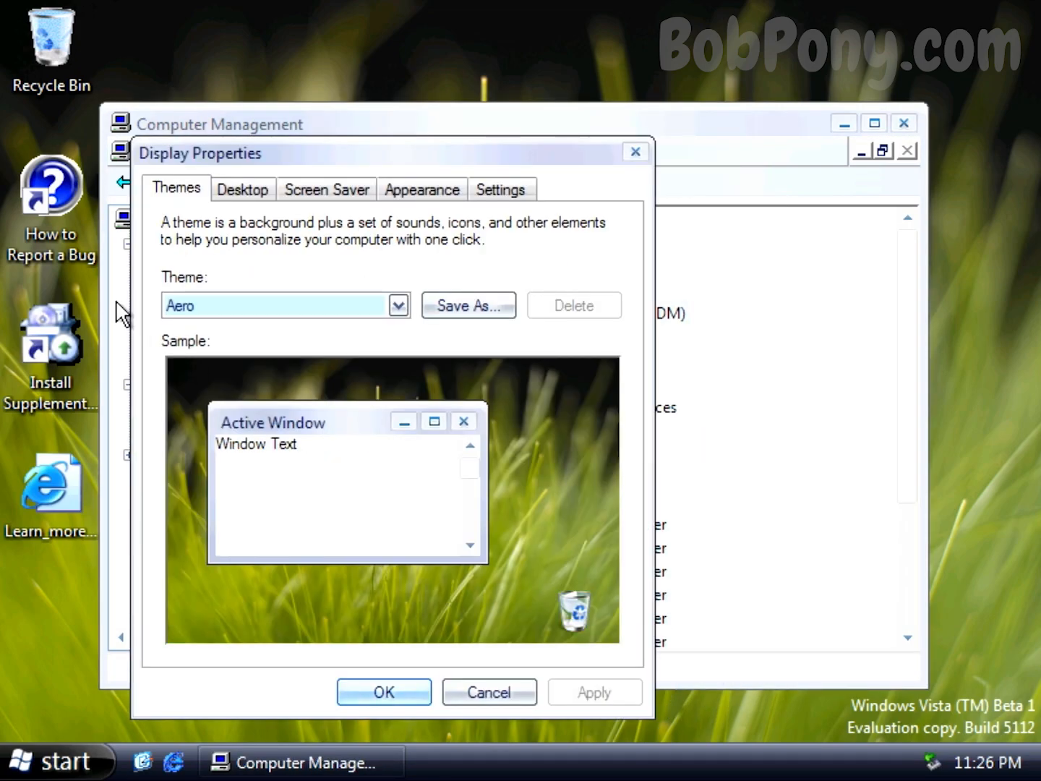
pyautogui.click(494, 196)
pyautogui.click(477, 509)
pyautogui.click(477, 550)
pyautogui.click(595, 691)
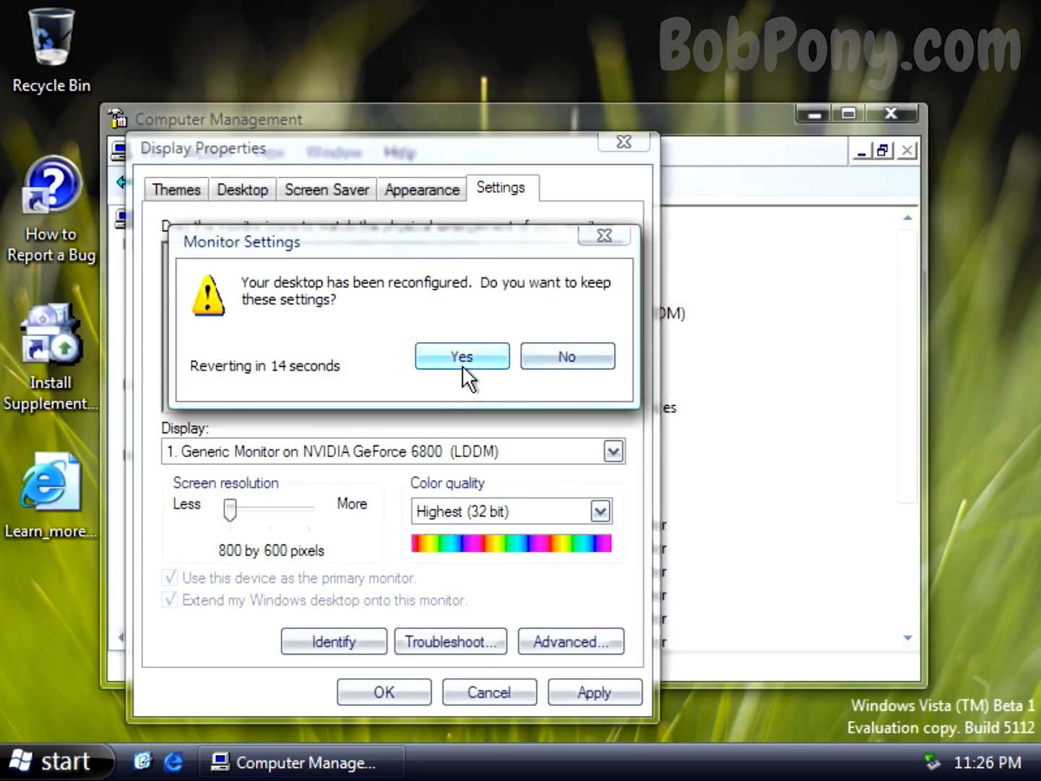
pyautogui.click(464, 358)
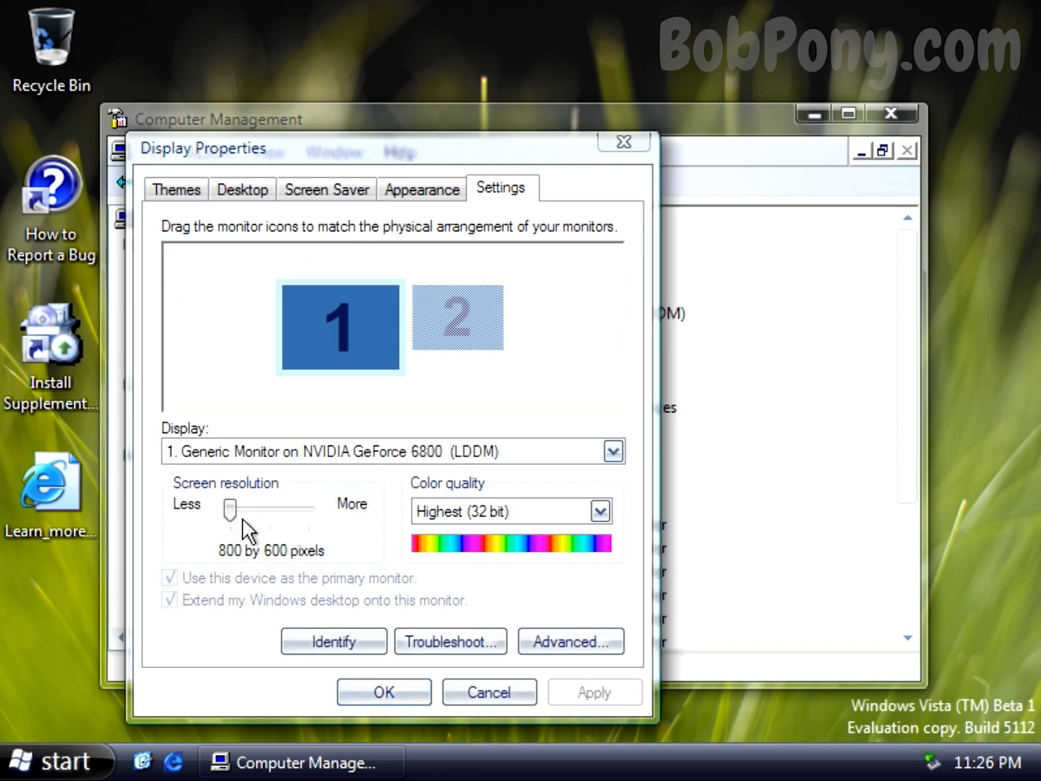
# - Set the screen resolution to 1024 by 768 pixels, keep it, and reposition the Computer Management window
pyautogui.moveTo(230, 510); pyautogui.dragTo(286, 519)
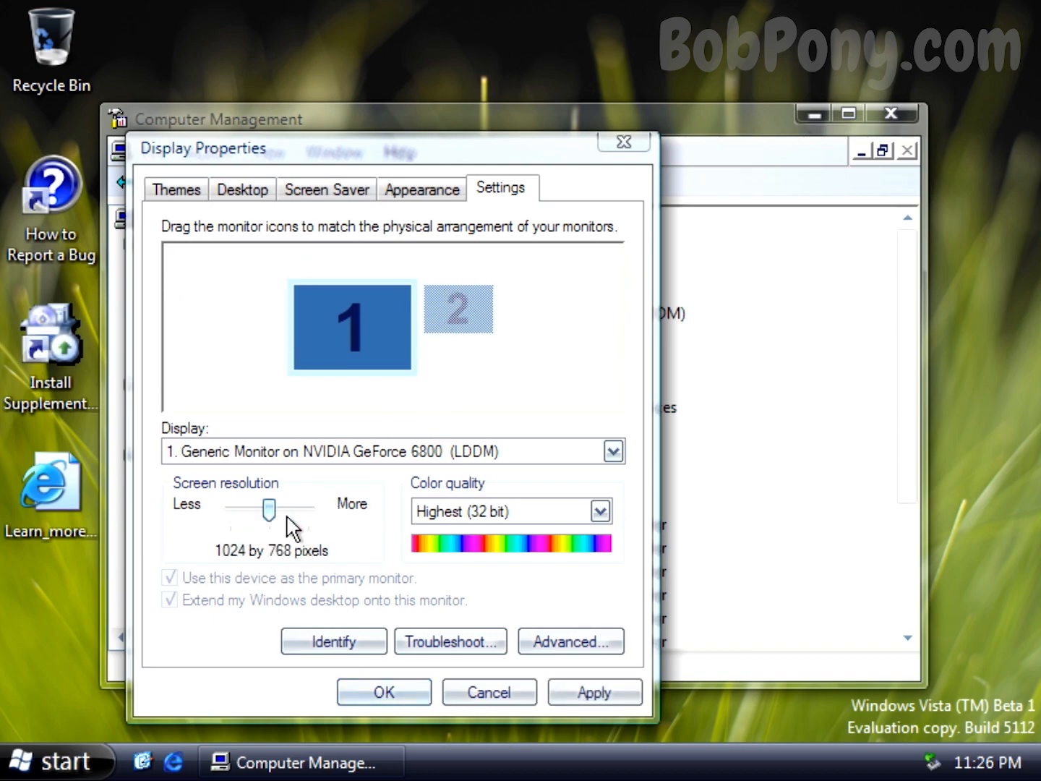
pyautogui.click(387, 694)
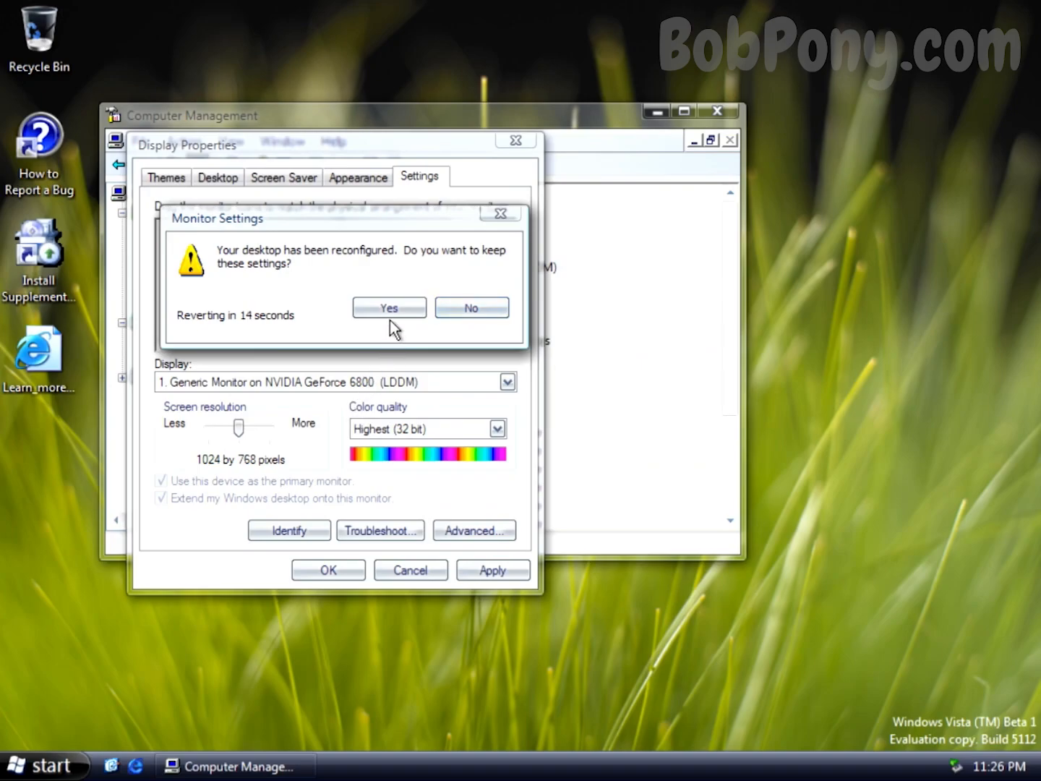
pyautogui.click(392, 308)
pyautogui.moveTo(358, 118); pyautogui.dragTo(478, 181)
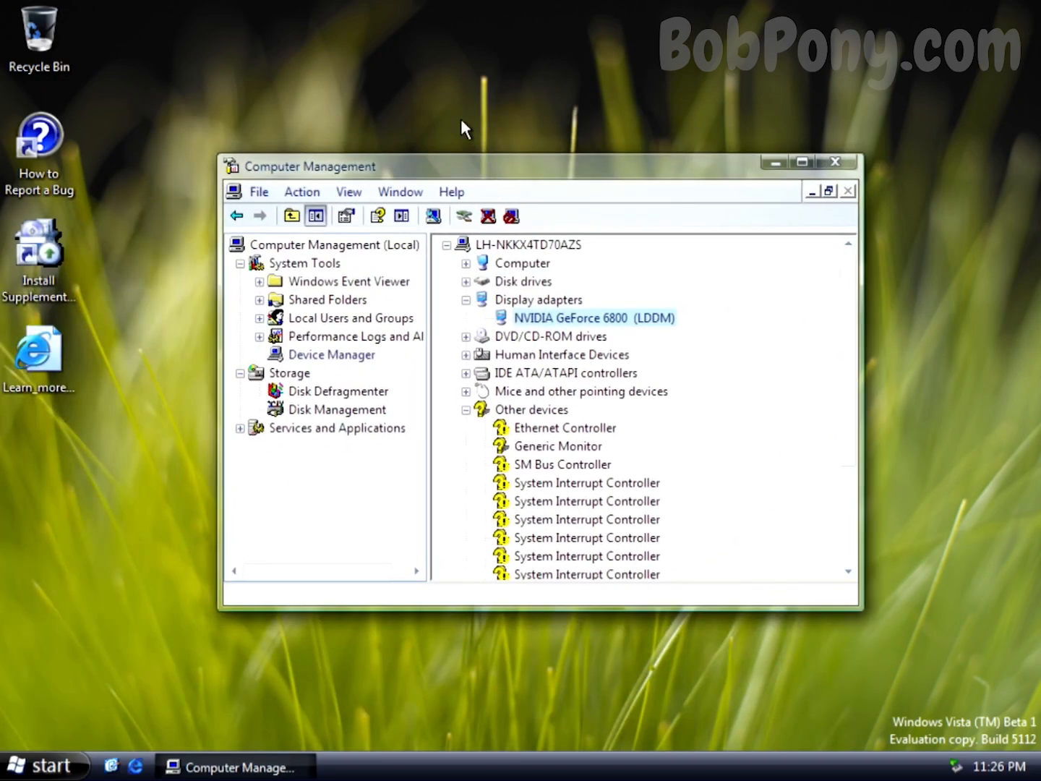
# - Look through the list of all programs and open the Accessories group
pyautogui.rightClick(463, 92)
pyautogui.press('super')
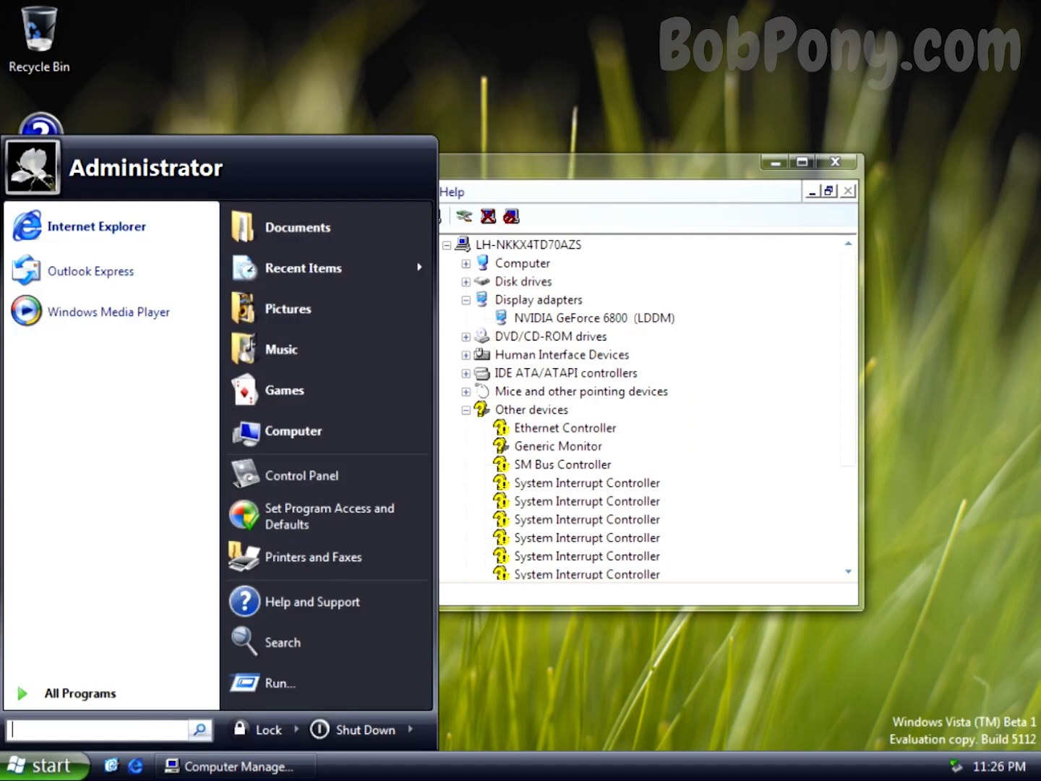
pyautogui.click(127, 705)
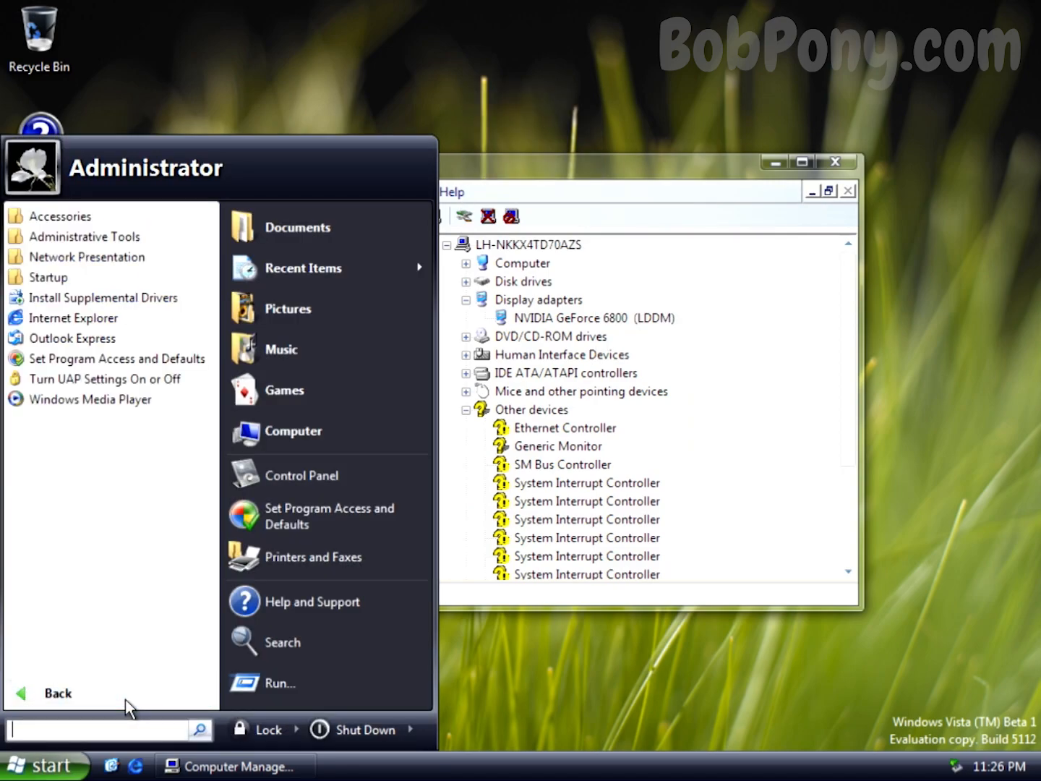
pyautogui.click(112, 217)
pyautogui.click(115, 480)
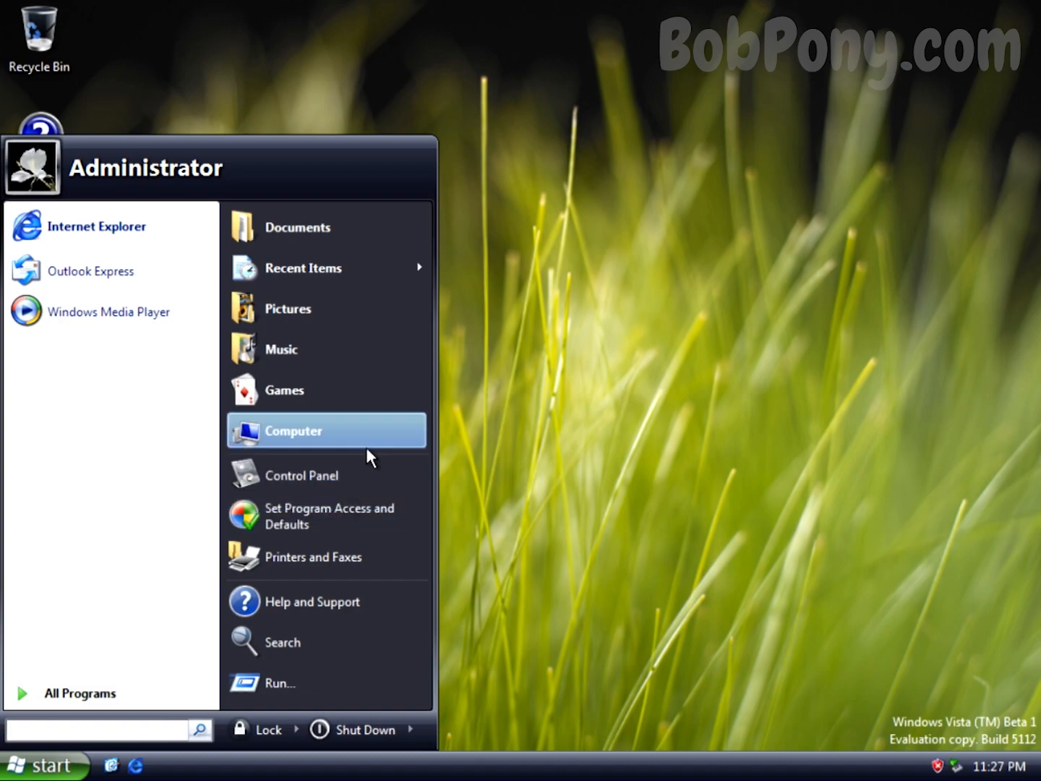
# - Open the computer's System Properties to view the system information and move the window aside
pyautogui.rightClick(366, 446)
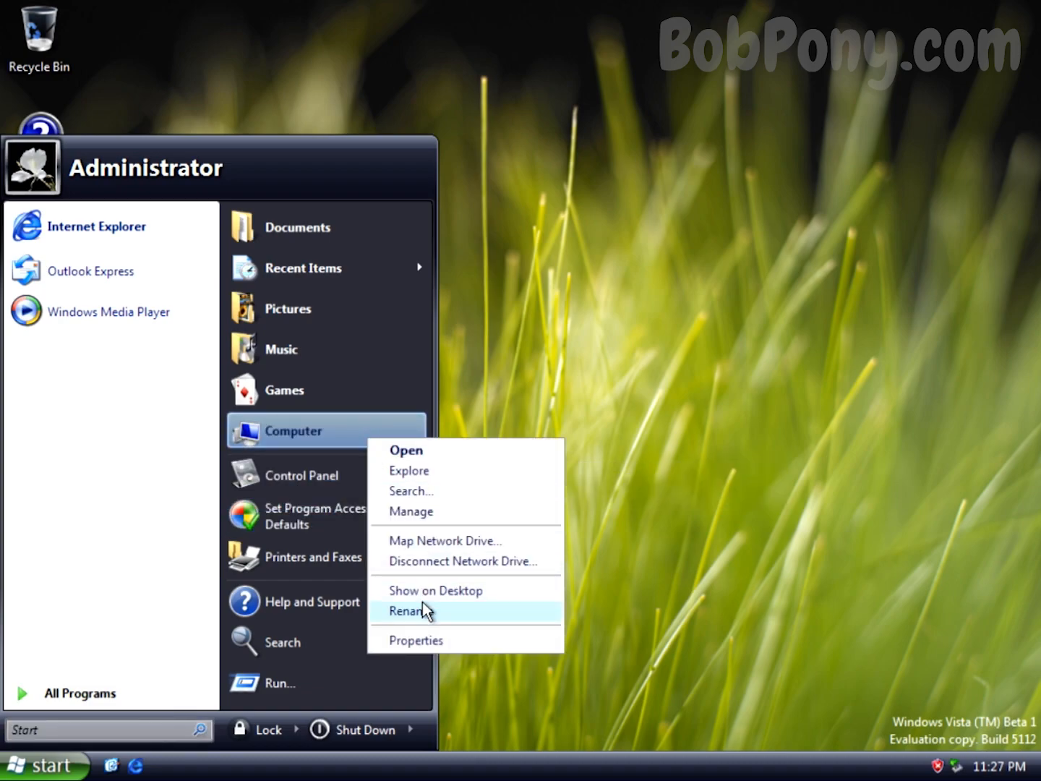
pyautogui.click(420, 636)
pyautogui.moveTo(348, 94); pyautogui.dragTo(856, 46)
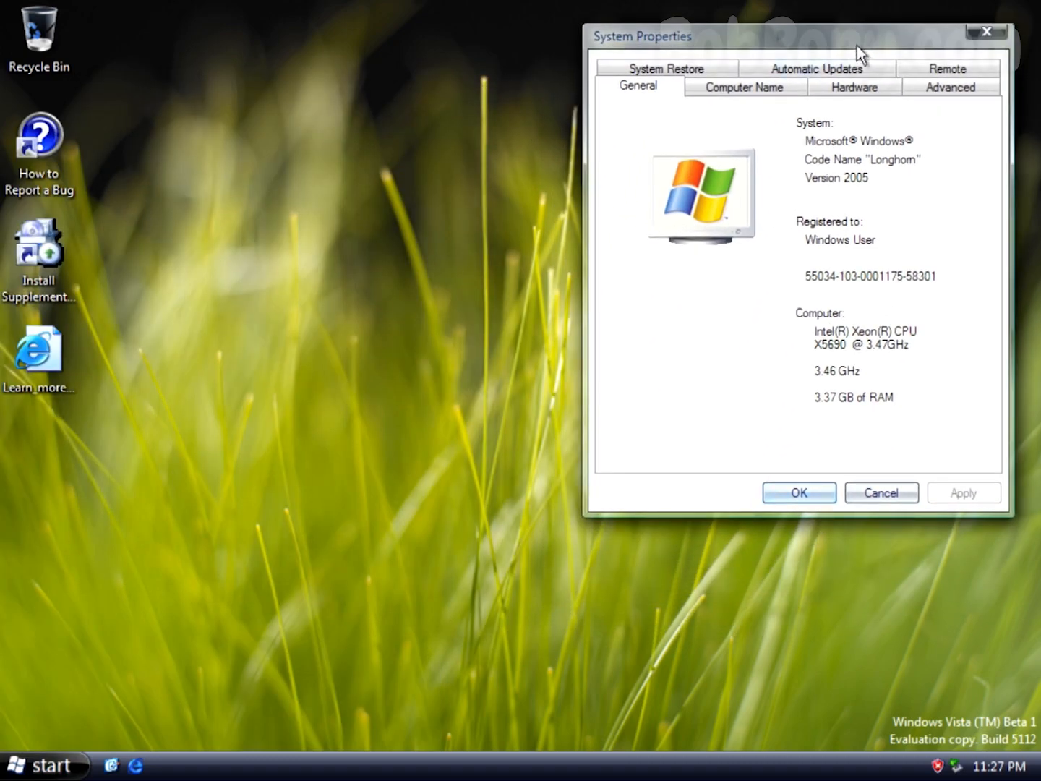
# - Open Device Manager from the System Properties hardware settings and view the NVIDIA GeForce 6800 (LDDM) adapter's properties
pyautogui.click(860, 95)
pyautogui.click(845, 198)
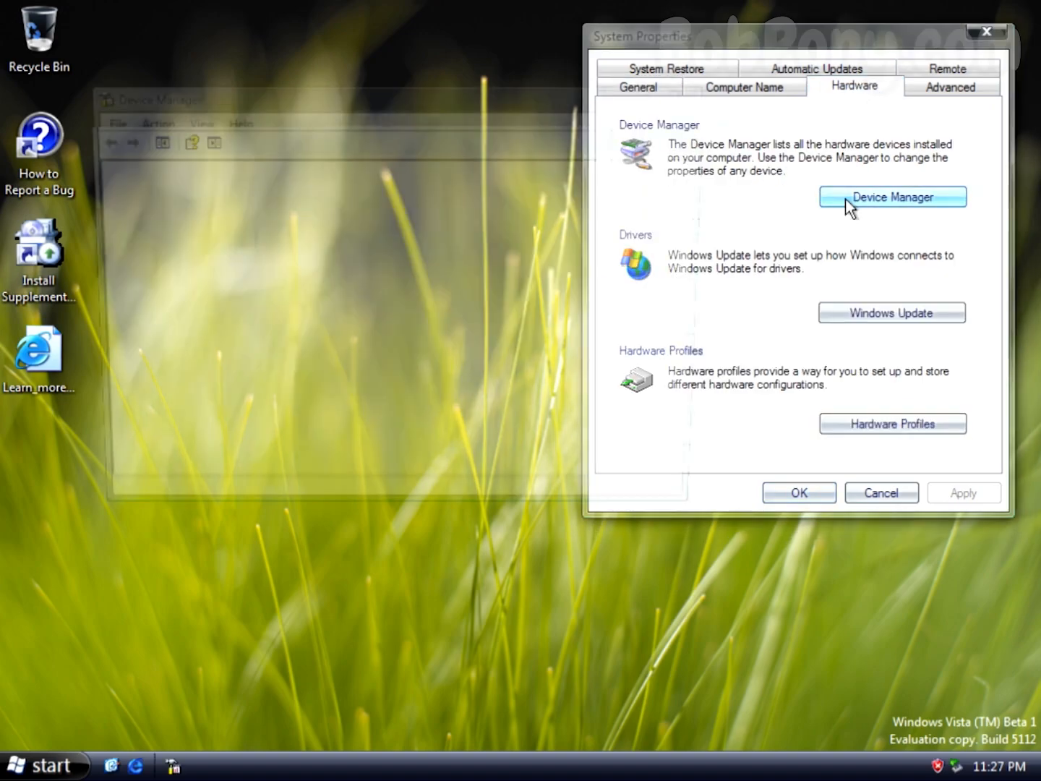
pyautogui.moveTo(529, 58); pyautogui.dragTo(482, 261)
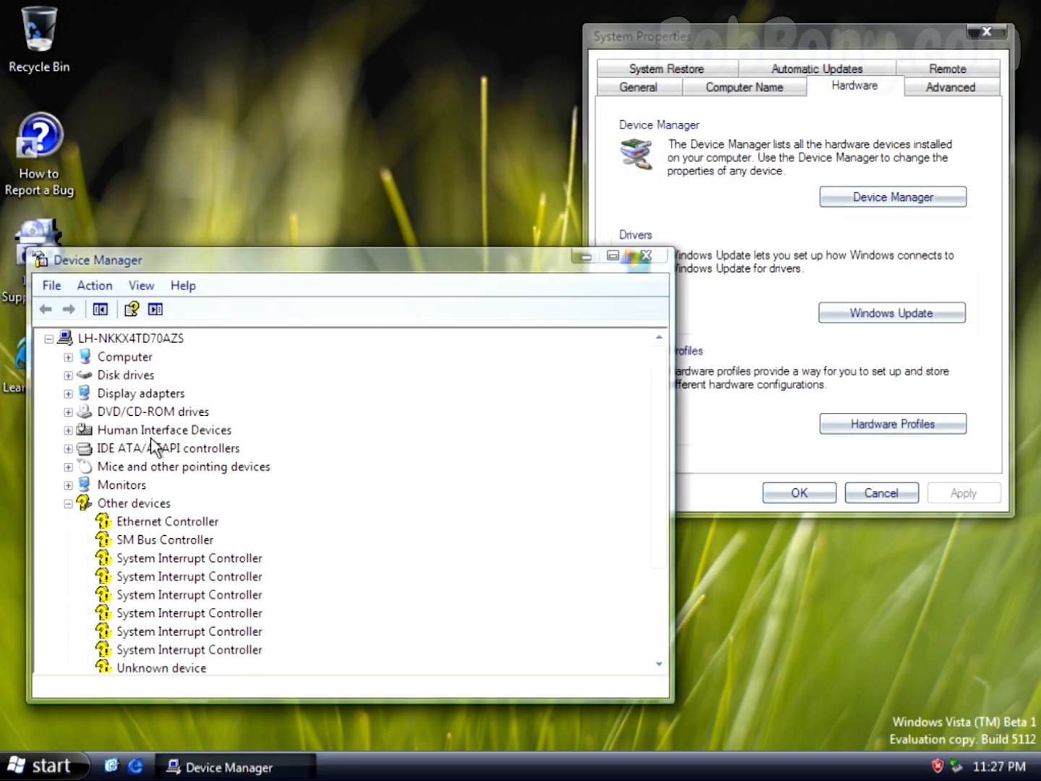
pyautogui.click(67, 394)
pyautogui.doubleClick(123, 412)
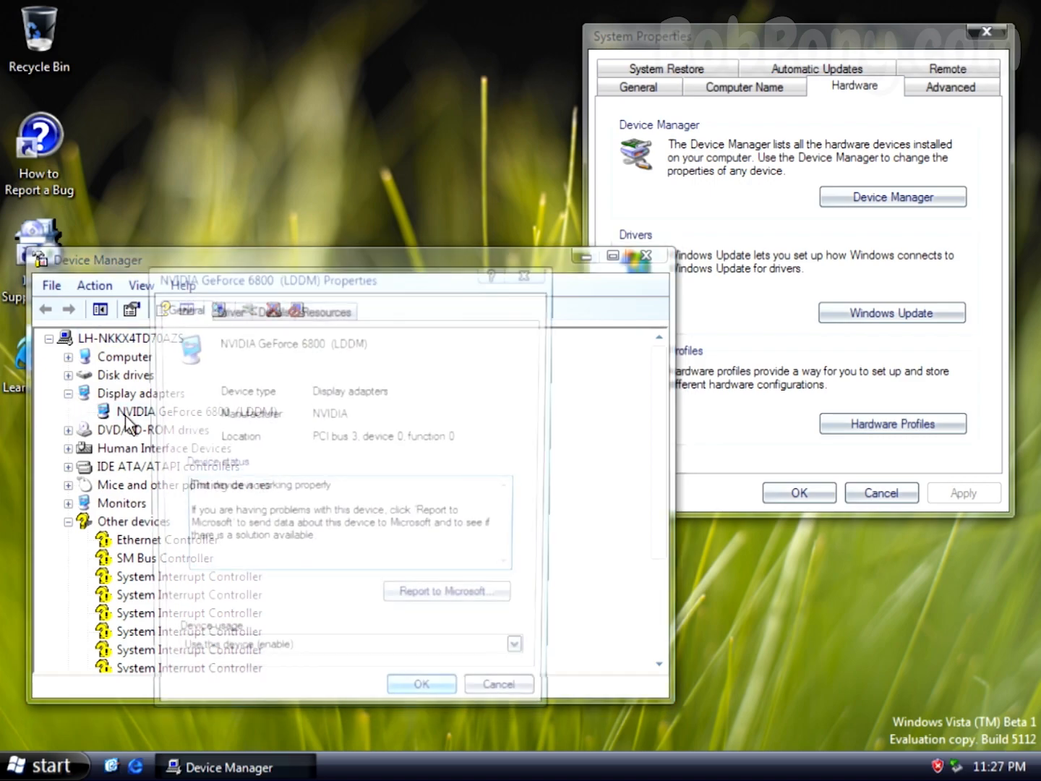
# - Show the general system information in System Properties and move the NVIDIA adapter's properties window slightly higher
pyautogui.click(613, 84)
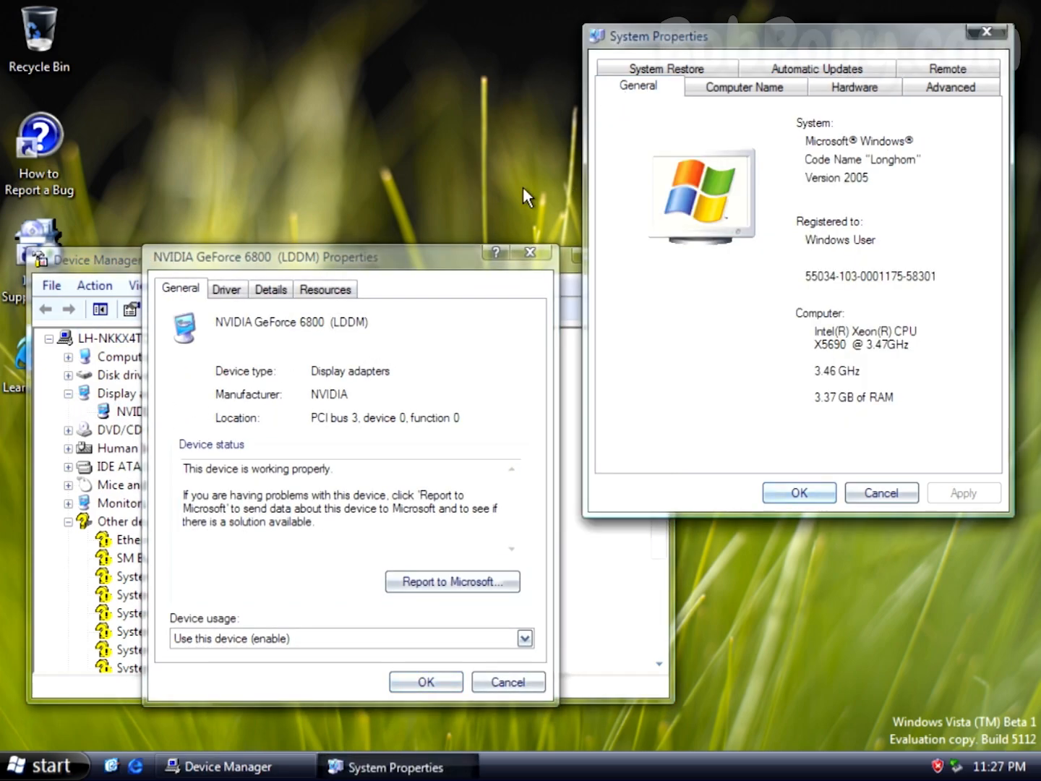
pyautogui.moveTo(435, 269); pyautogui.dragTo(433, 202)
pyautogui.press('super')
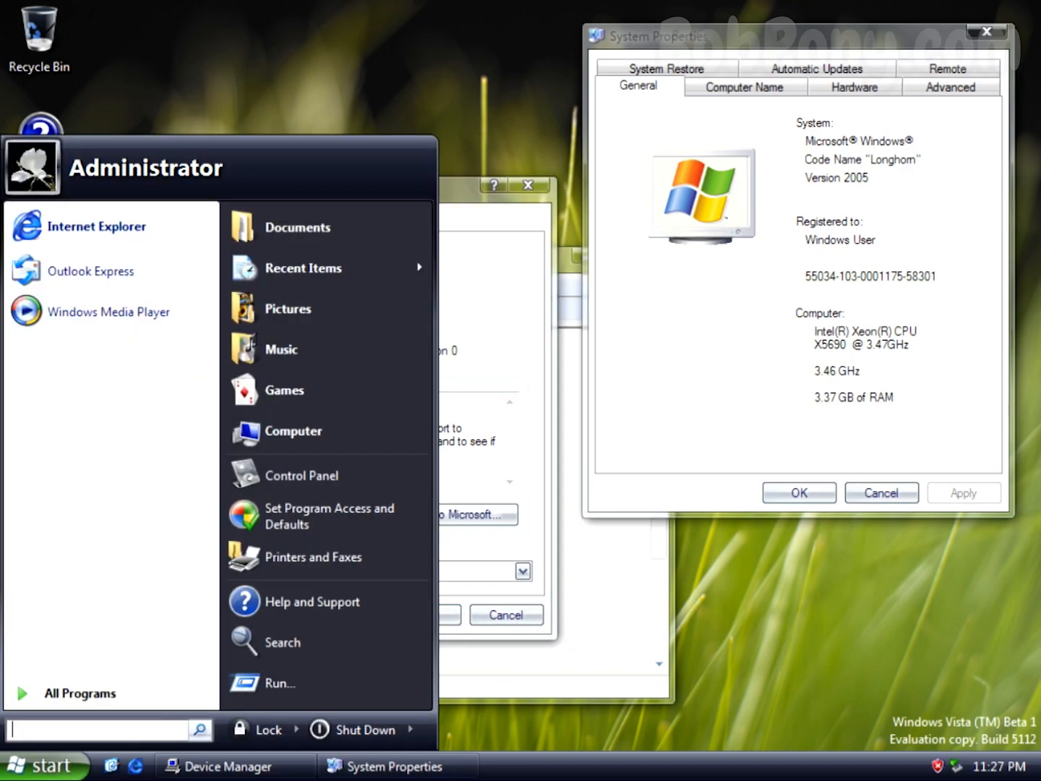
pyautogui.click(266, 671)
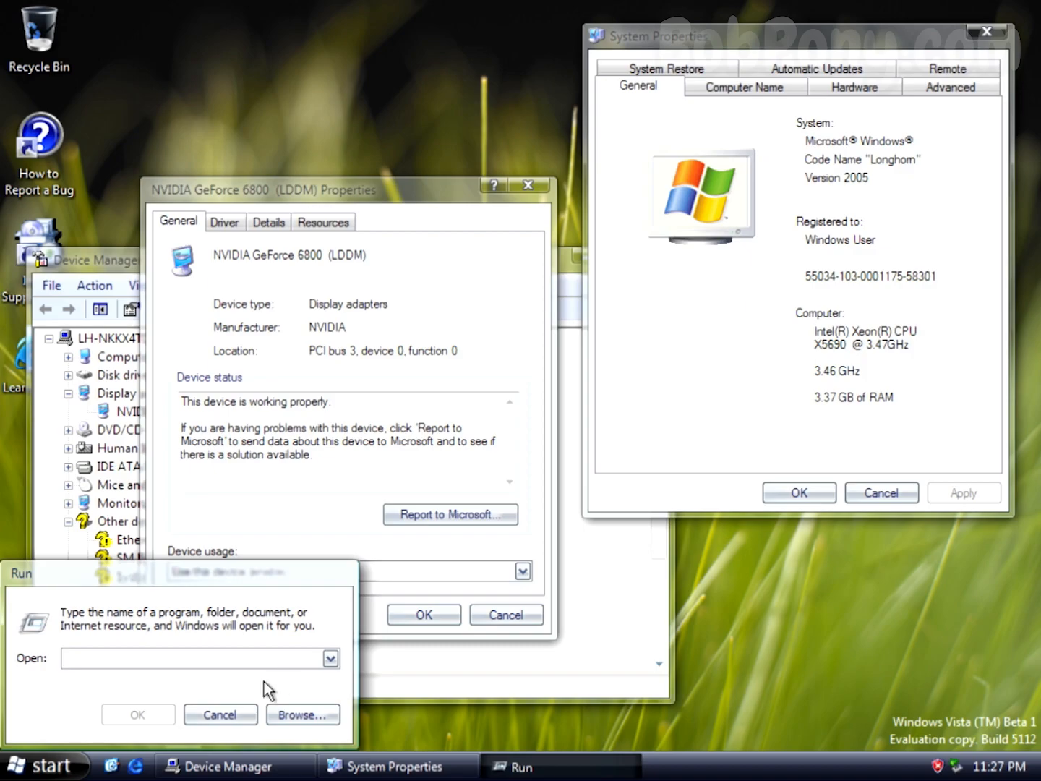
pyautogui.click(225, 714)
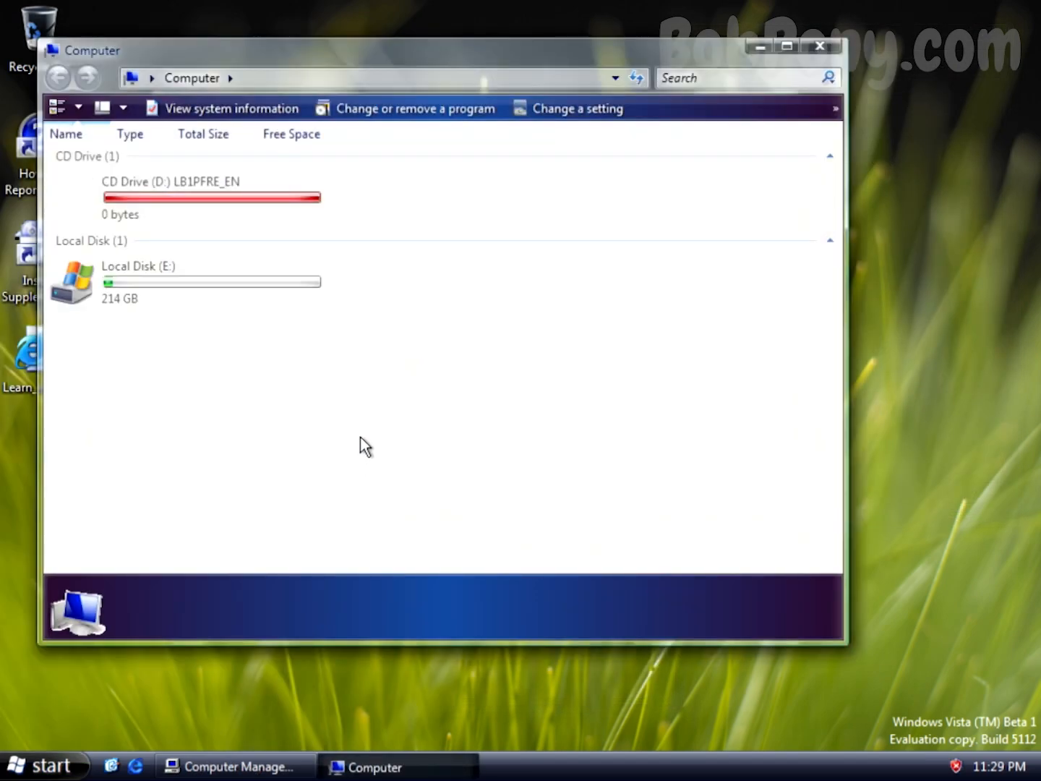
# - Cycle repeatedly through the open windows and close Computer Management
pyautogui.hotkey('alt', 'Tab')
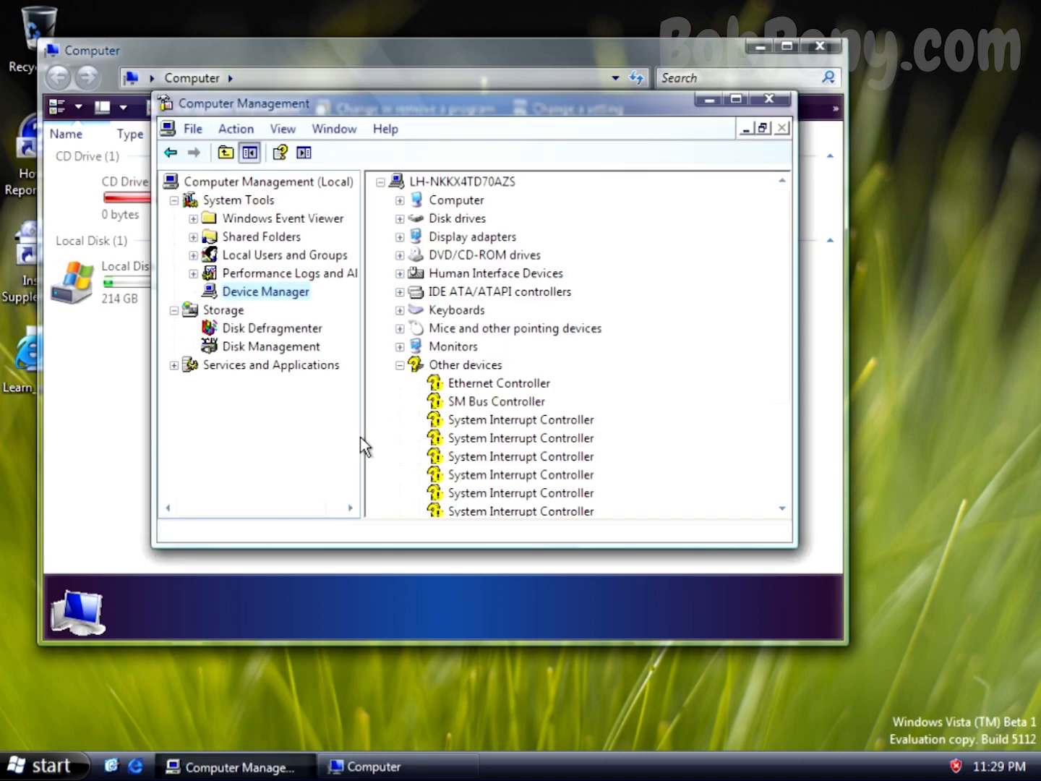
pyautogui.press('super+Tab')
pyautogui.press('super+Tab')
pyautogui.press('super+Tab')
pyautogui.press('super+Tab')
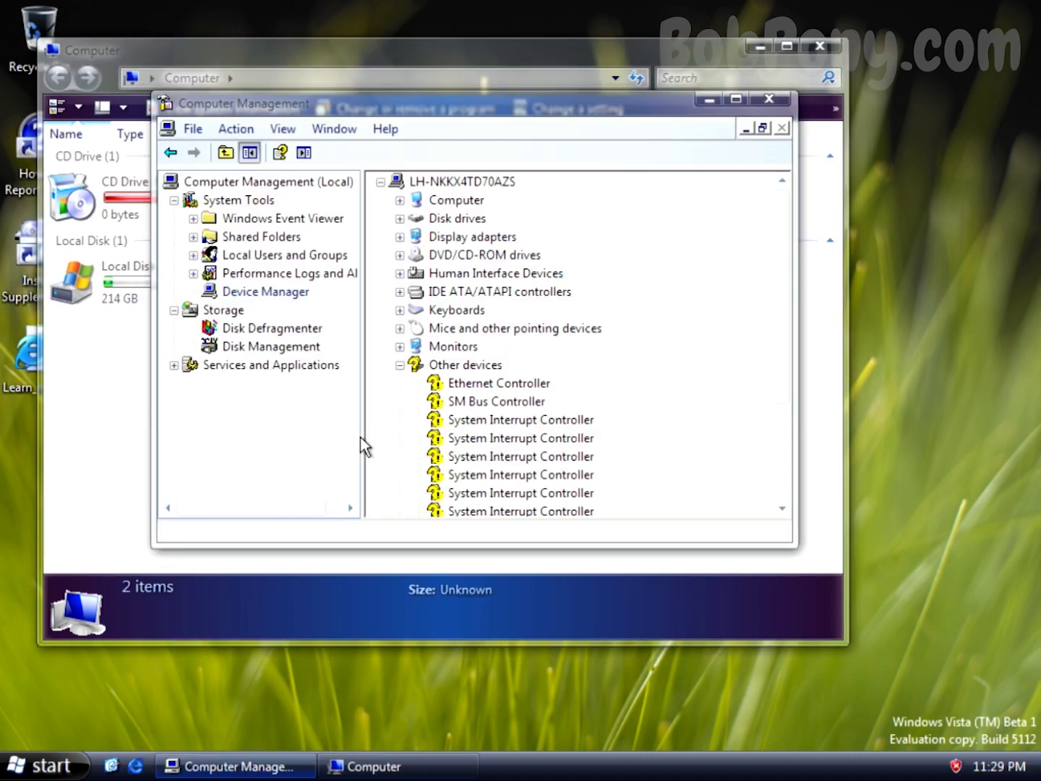
pyautogui.press('super+Tab')
pyautogui.press('super+Tab')
pyautogui.press('super+Tab')
pyautogui.press('super+Tab')
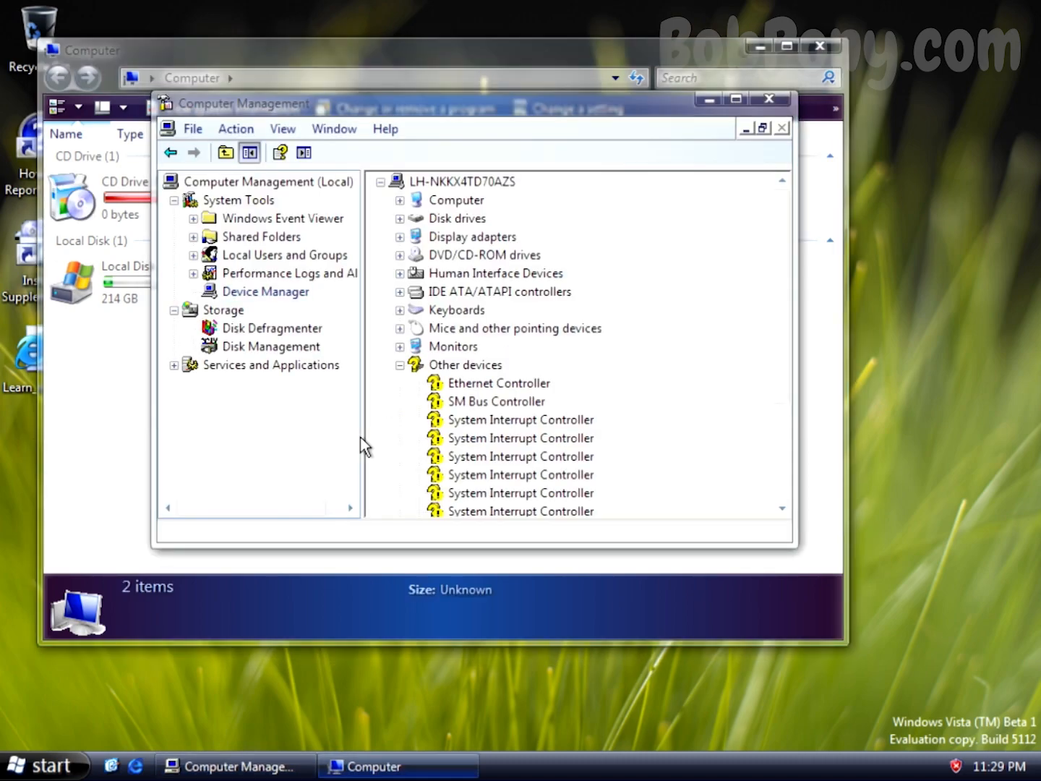
pyautogui.press('super+Tab')
pyautogui.press('super+Tab')
pyautogui.press('super+Tab')
pyautogui.press('super+Tab')
pyautogui.press('super+Tab')
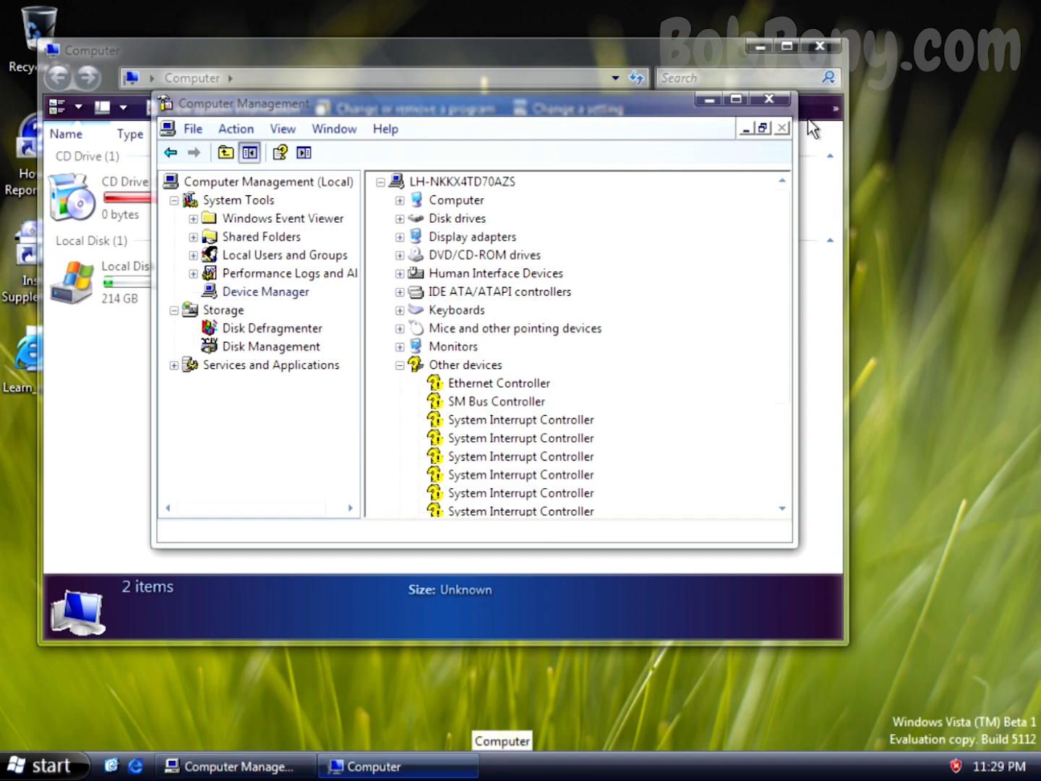
pyautogui.click(791, 106)
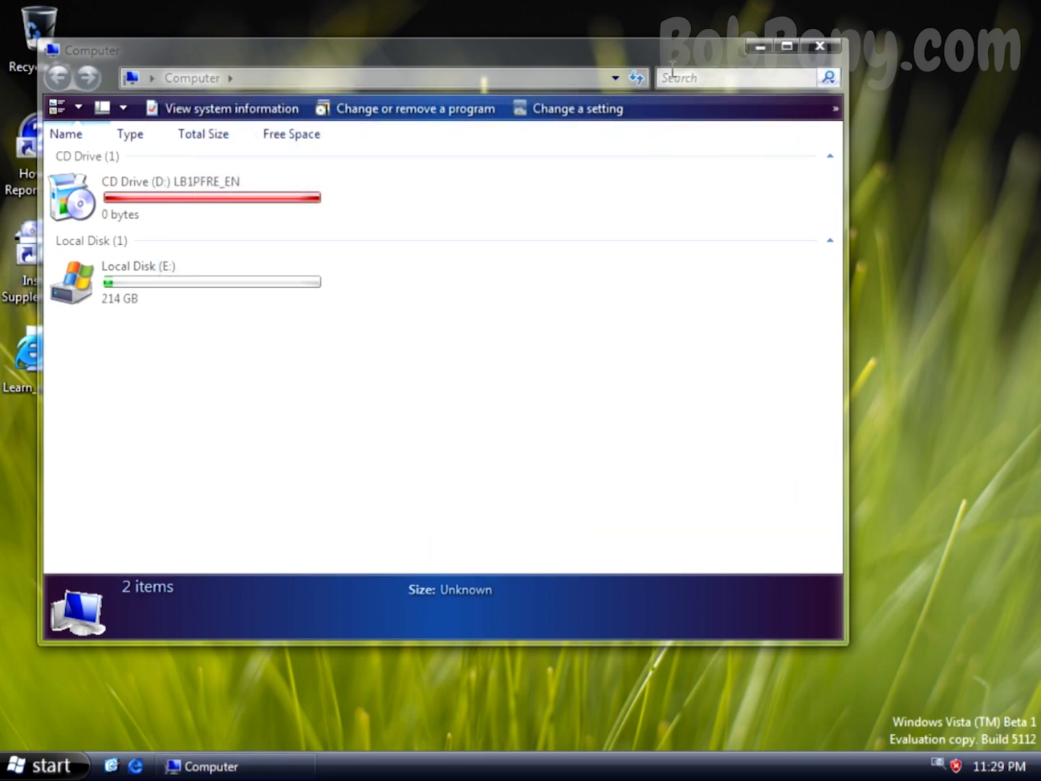
# - Open Control Panel from the Computer window and look through its items in Classic View
pyautogui.click(600, 115)
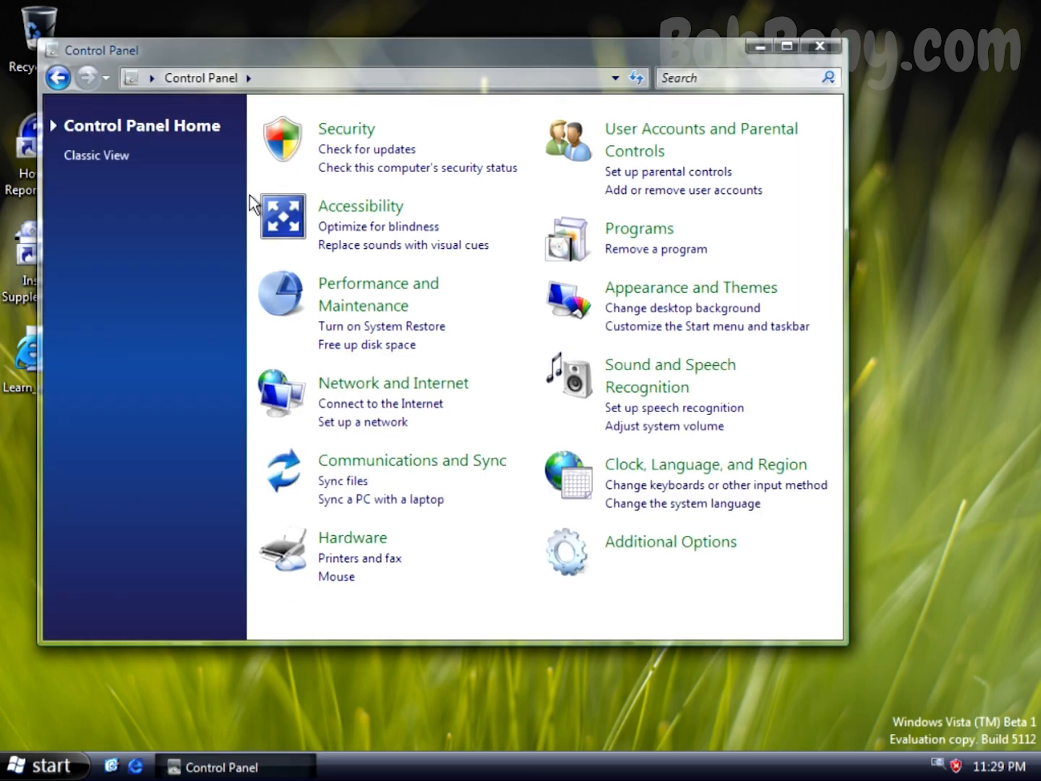
pyautogui.click(112, 156)
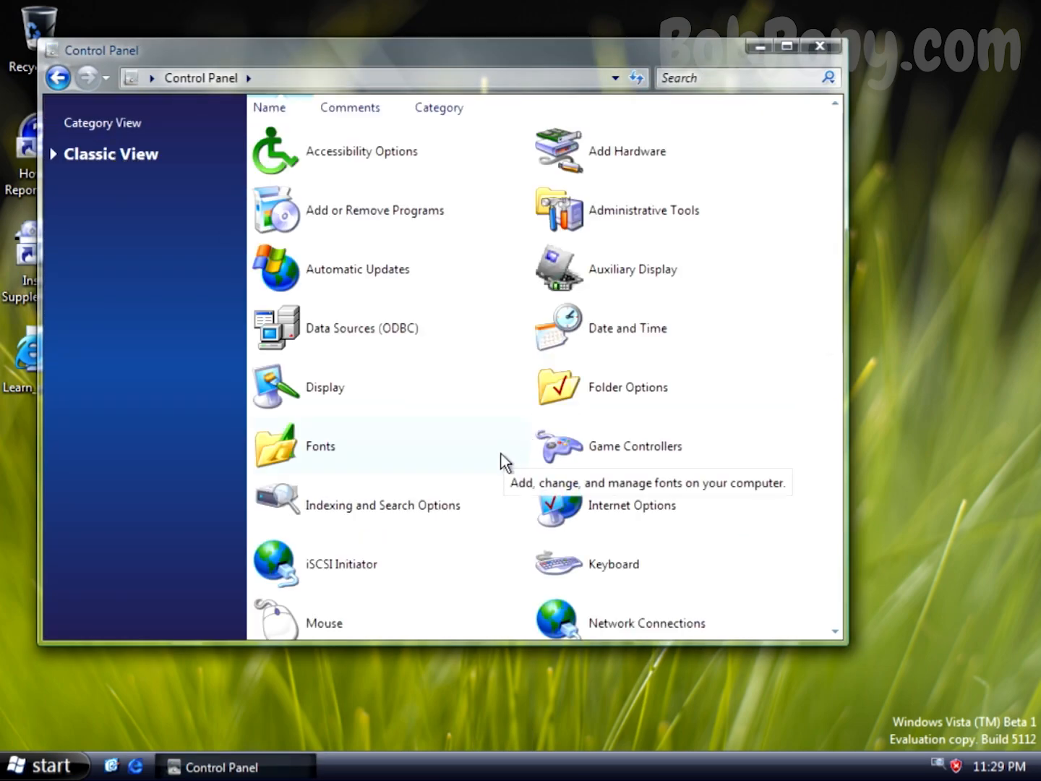
pyautogui.scroll(-5, 498, 490)
pyautogui.scroll(5, 525, 595)
pyautogui.scroll(-5, 524, 596)
pyautogui.scroll(5, 527, 589)
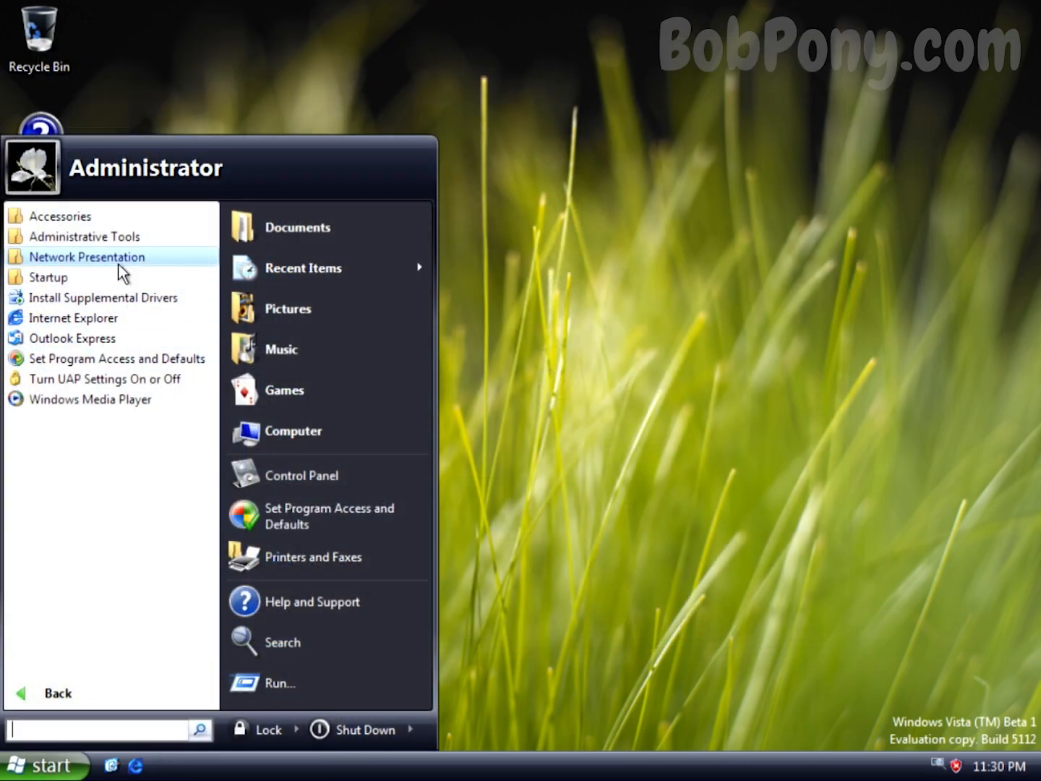
# - Launch Internet Explorer, move its window toward the desktop's centre, and view its version information before dismissing it
pyautogui.click(93, 320)
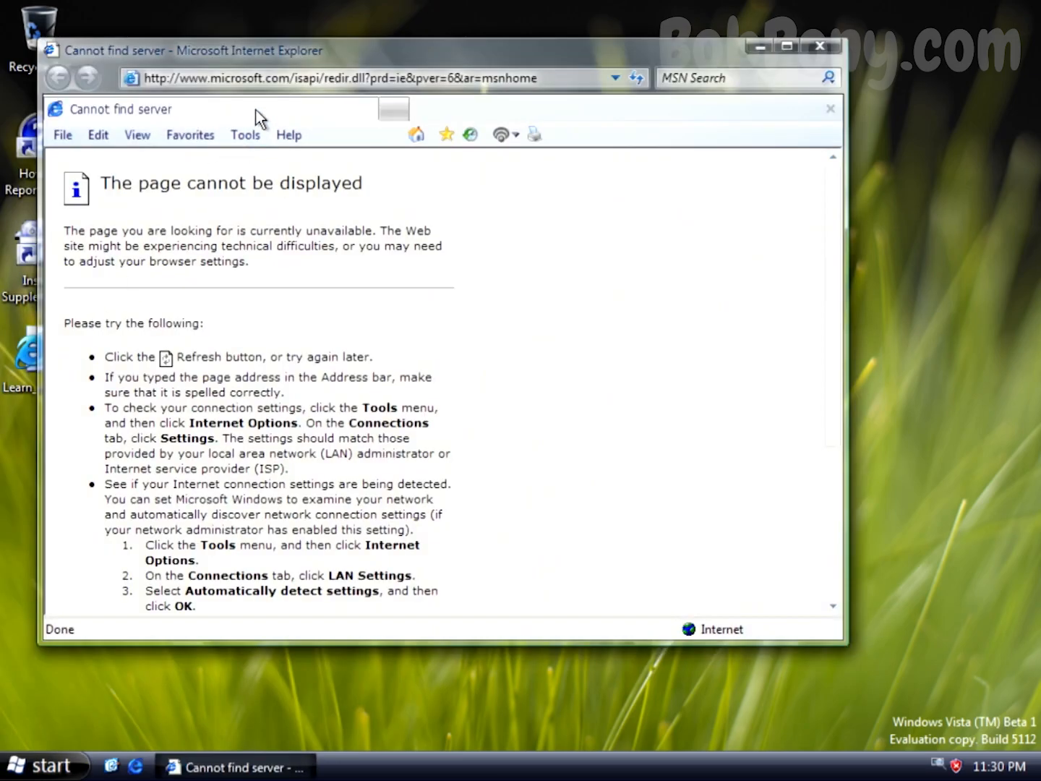
pyautogui.moveTo(287, 50); pyautogui.dragTo(457, 141)
pyautogui.click(463, 221)
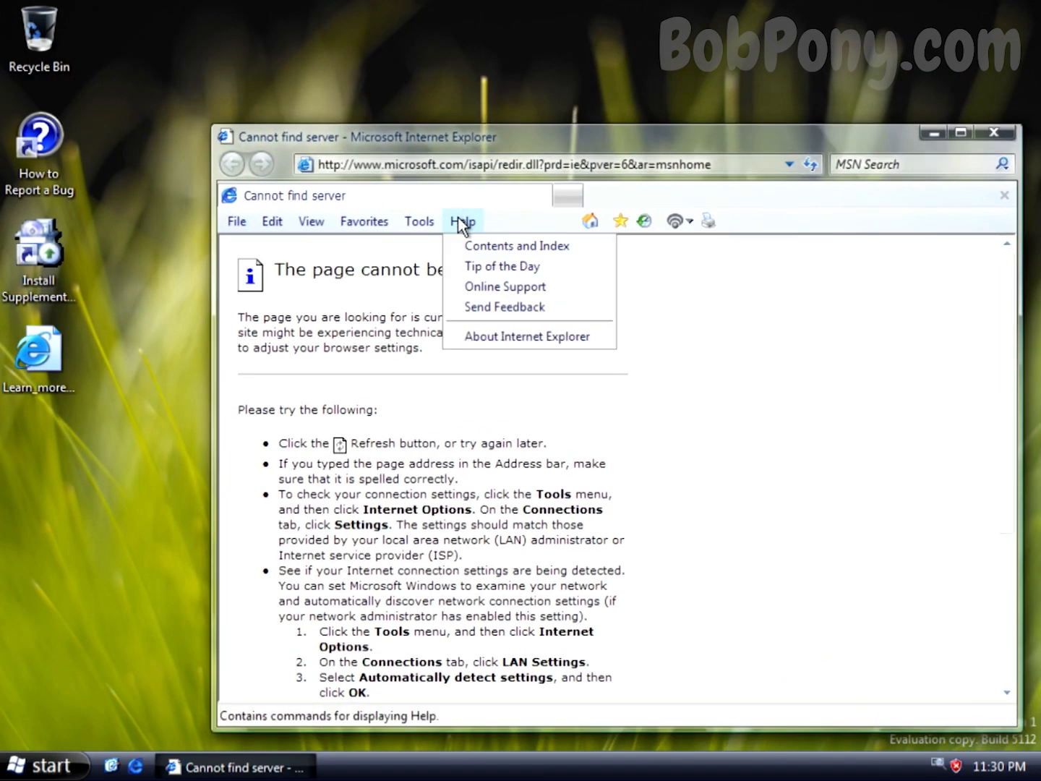
pyautogui.click(465, 331)
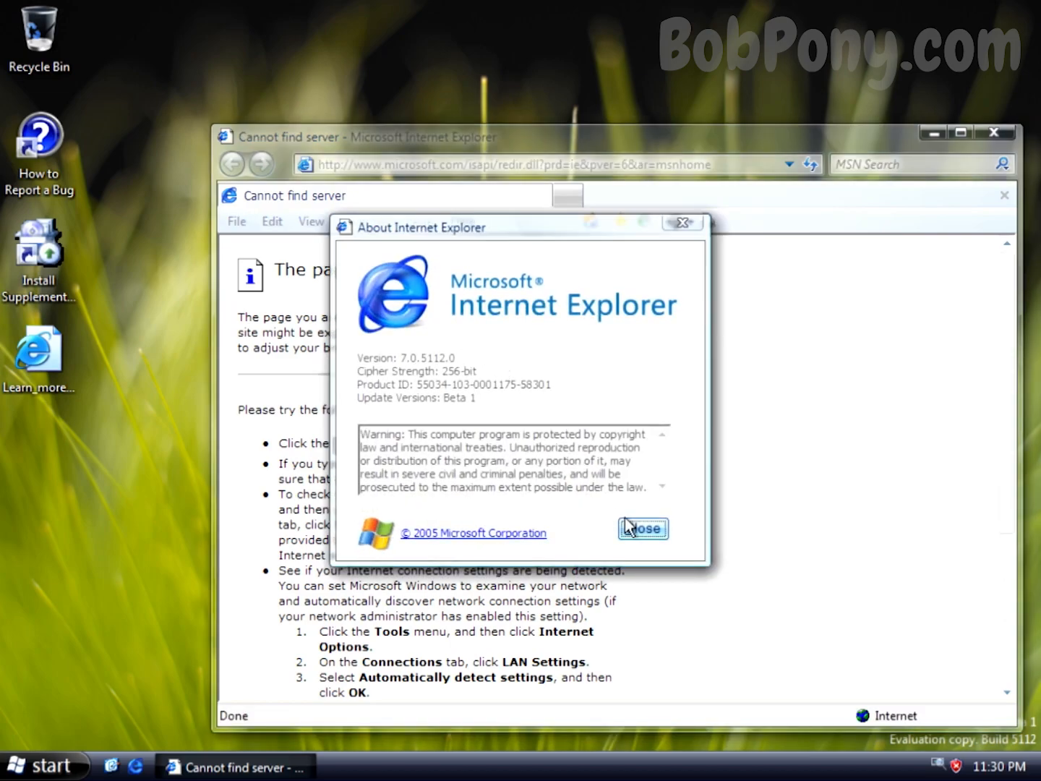
pyautogui.click(642, 528)
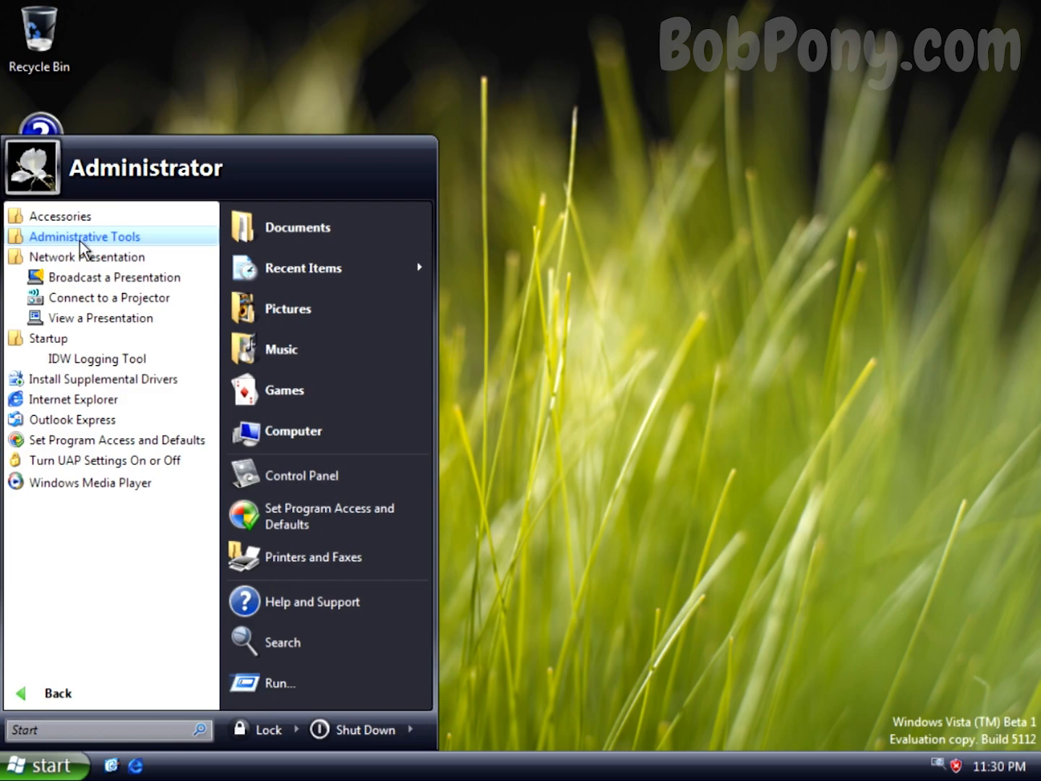
# - Open Command Prompt from Accessories and start creating a new desktop shortcut, moving the Create Shortcut wizard aside
pyautogui.click(86, 220)
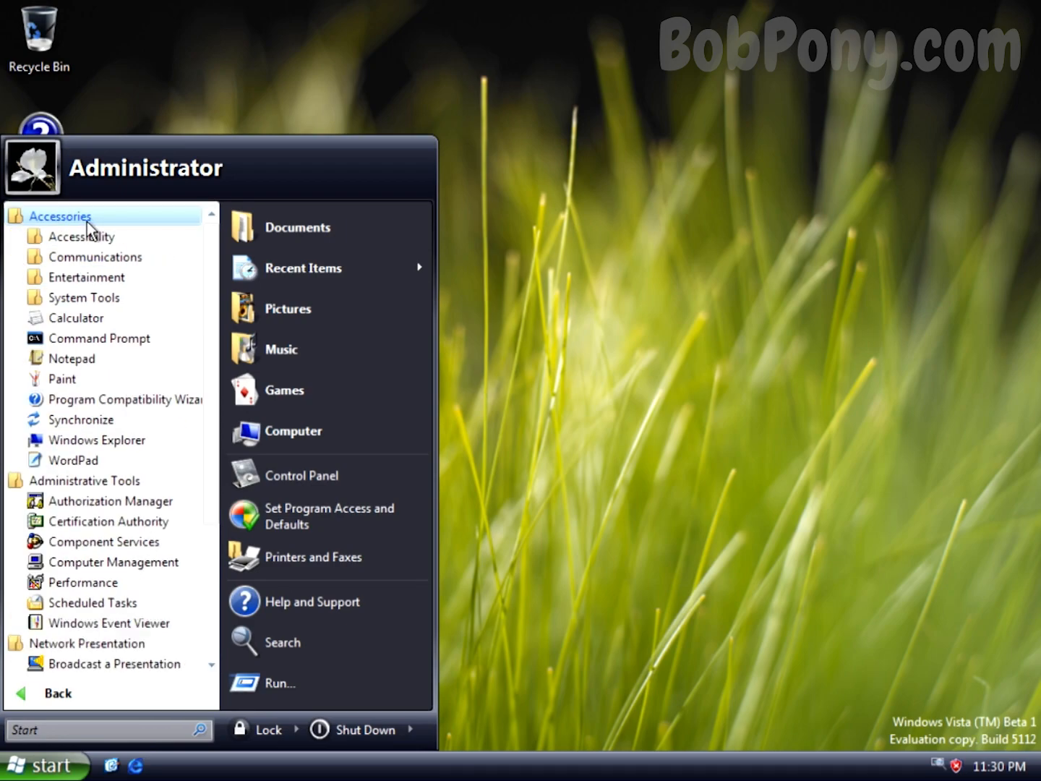
pyautogui.click(88, 338)
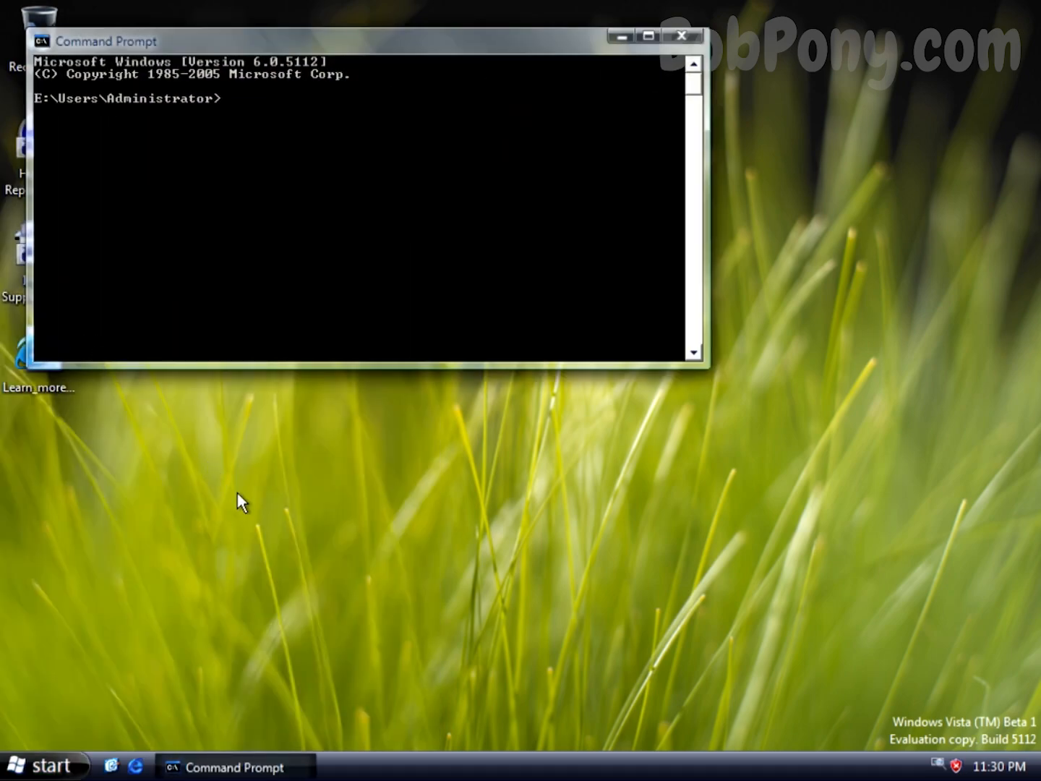
pyautogui.rightClick(237, 493)
pyautogui.moveTo(316, 616)
pyautogui.click(383, 623)
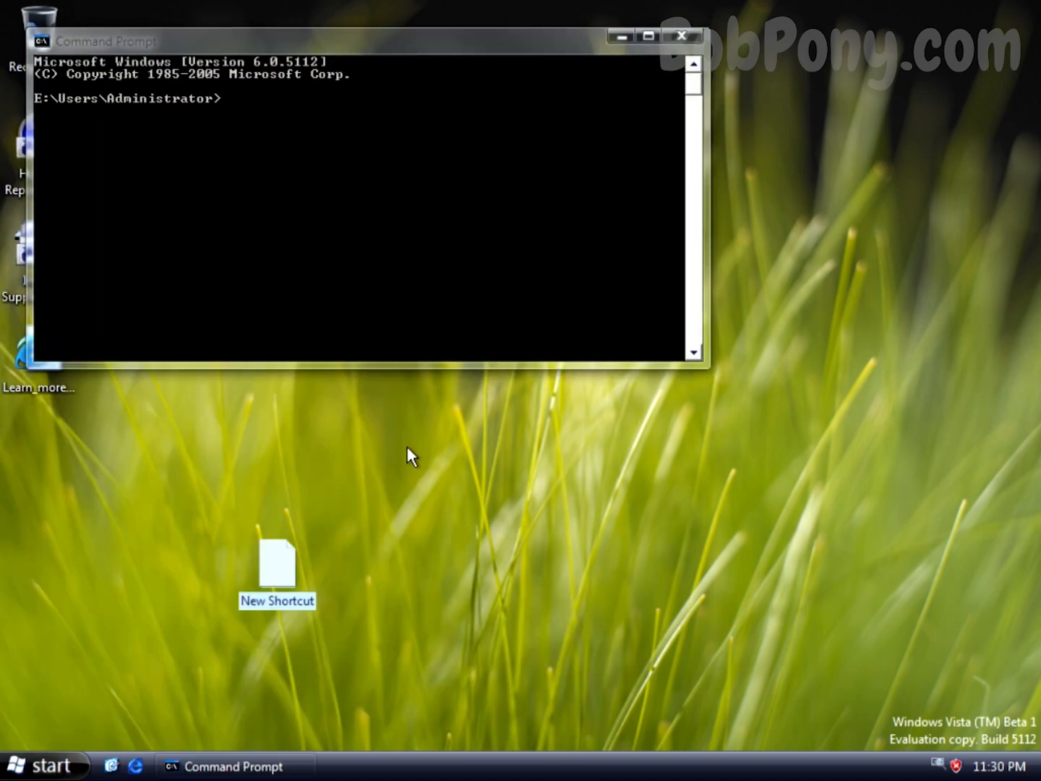
pyautogui.moveTo(557, 148); pyautogui.dragTo(739, 162)
# - Open Control Panel and Internet Explorer, and reposition the windows lower on the desktop to show the glass effect
pyautogui.click(44, 765)
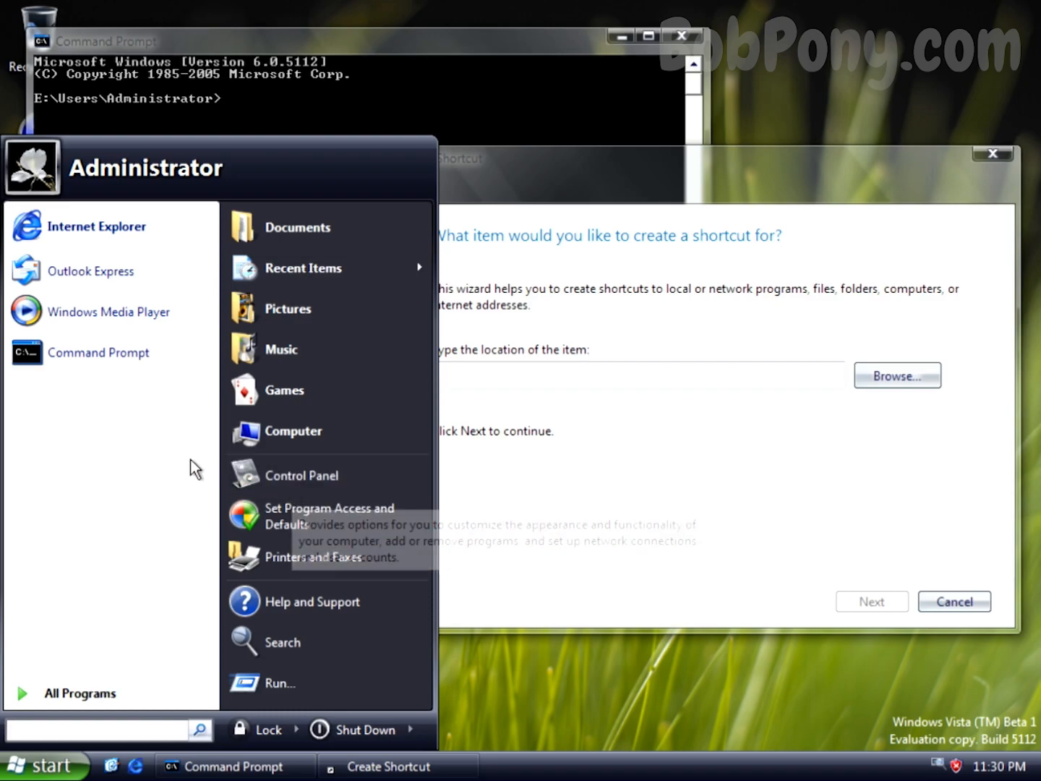
pyautogui.click(350, 471)
pyautogui.moveTo(539, 171); pyautogui.dragTo(356, 439)
pyautogui.click(136, 765)
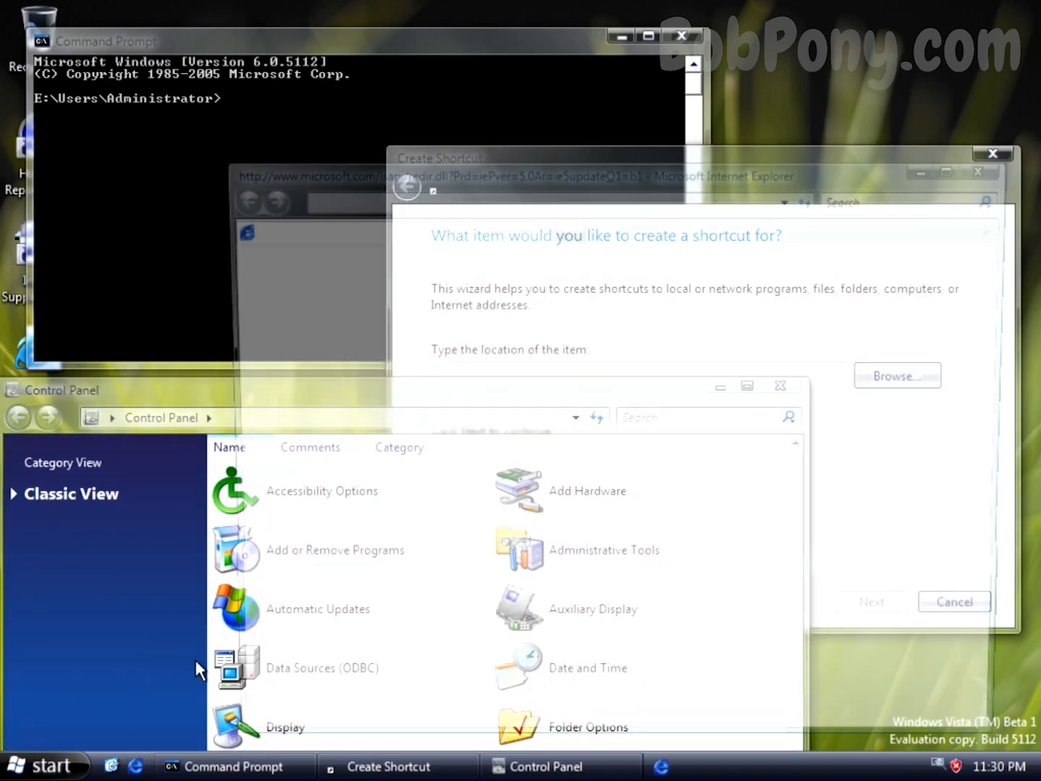
pyautogui.moveTo(446, 144); pyautogui.dragTo(589, 530)
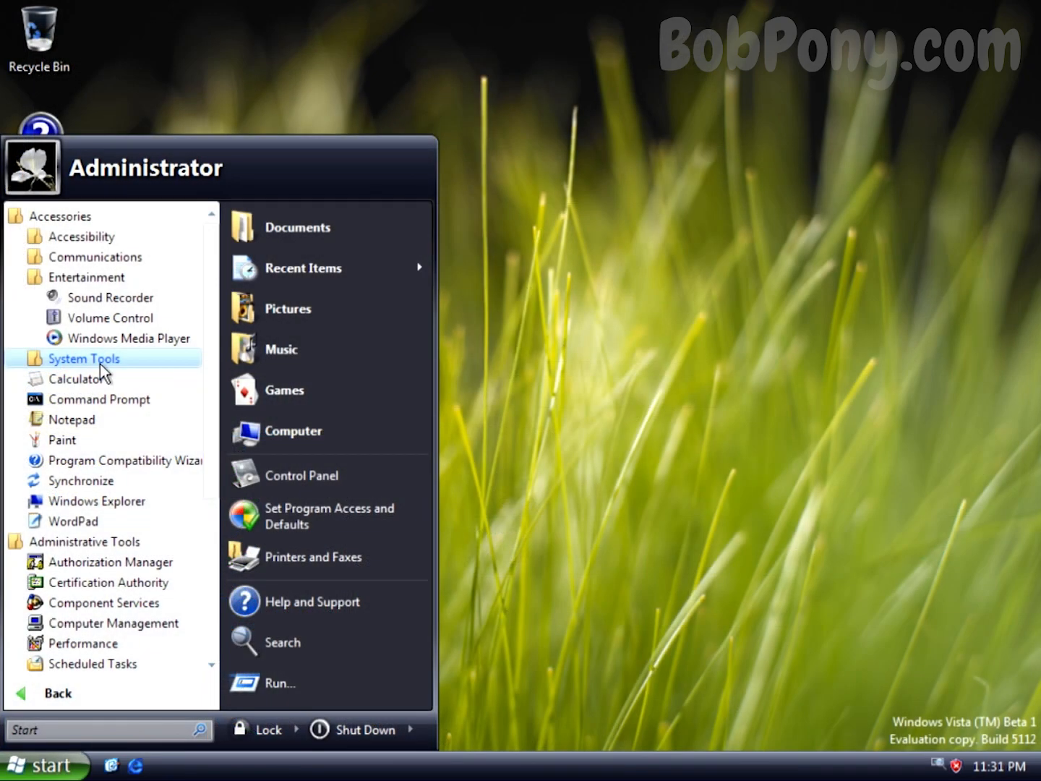
# - Expand the System Tools group, then launch Sound Recorder from the Entertainment group and close it after viewing
pyautogui.click(133, 372)
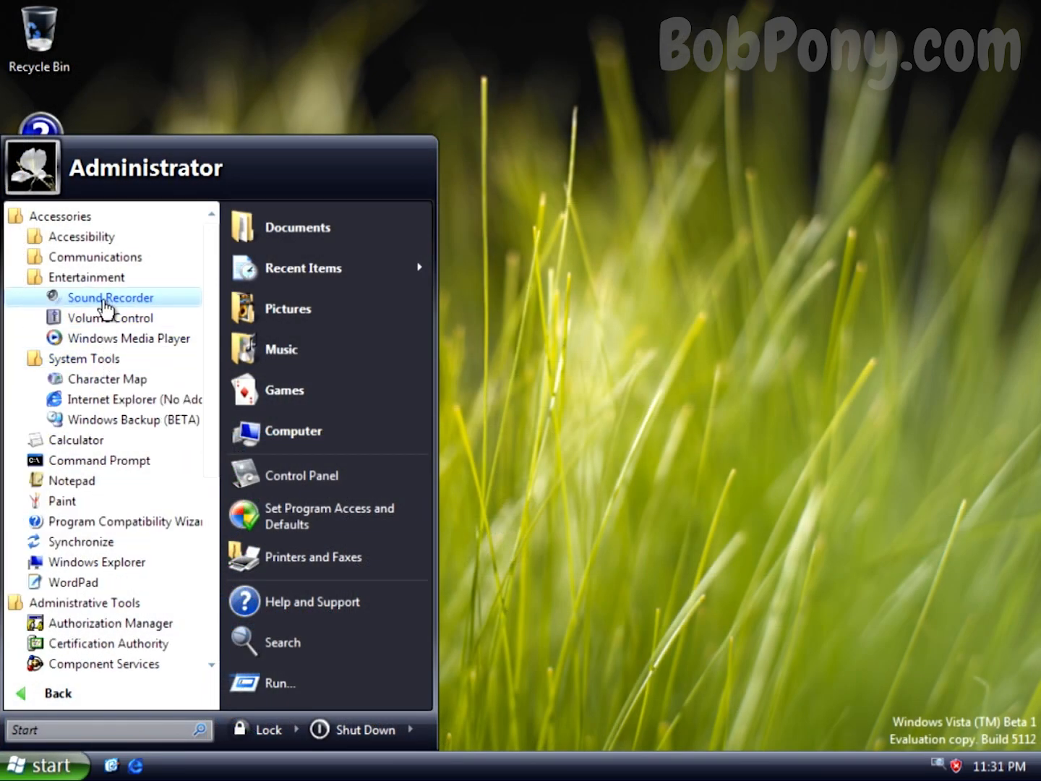
pyautogui.click(102, 297)
pyautogui.click(529, 428)
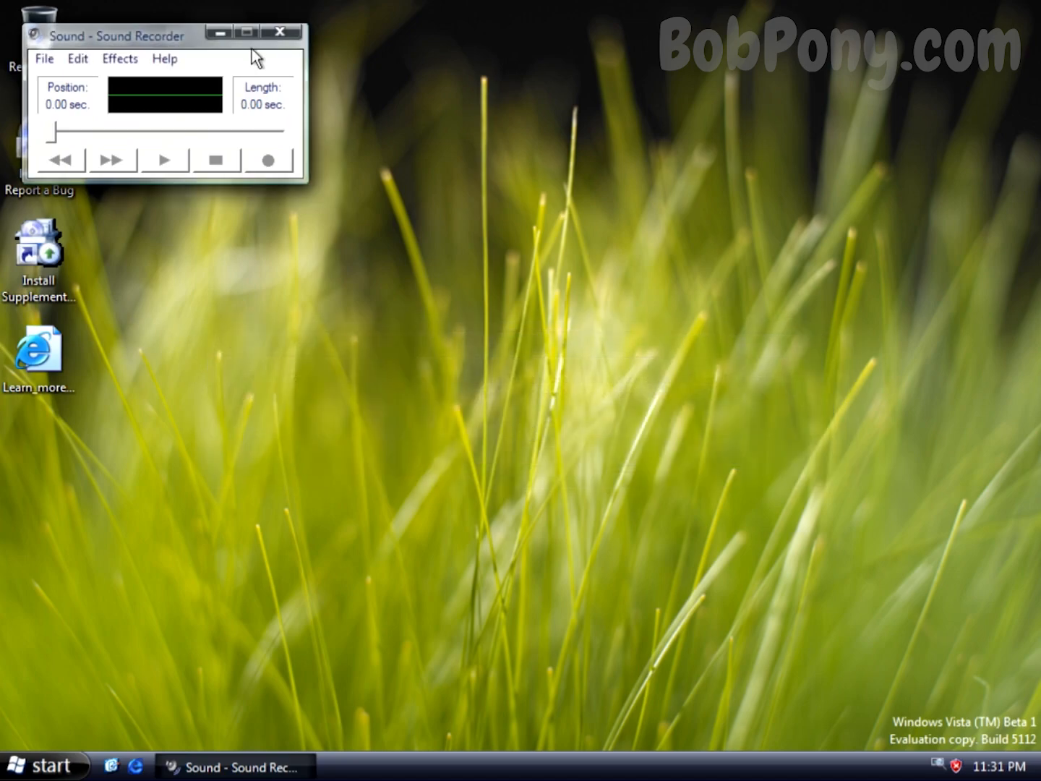
pyautogui.click(280, 32)
# - Look through the Accessories programs by expanding the Entertainment, Communications and Accessibility groups
pyautogui.click(39, 764)
pyautogui.click(73, 686)
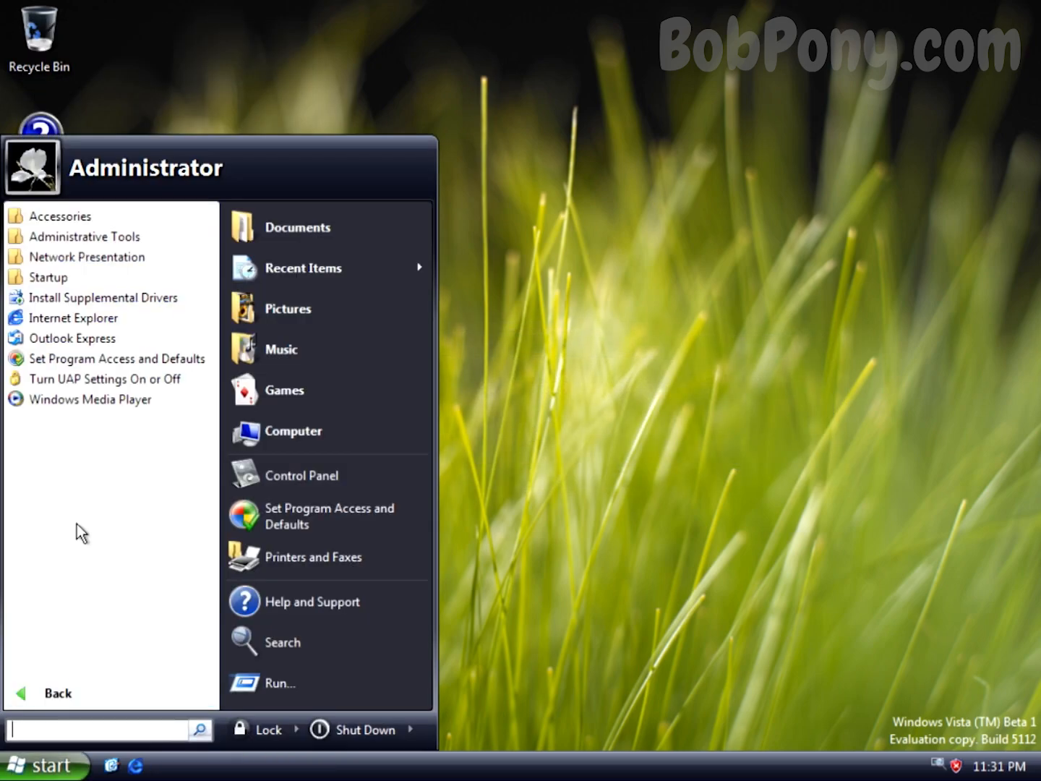
pyautogui.click(83, 216)
pyautogui.click(84, 274)
pyautogui.click(91, 257)
pyautogui.click(97, 239)
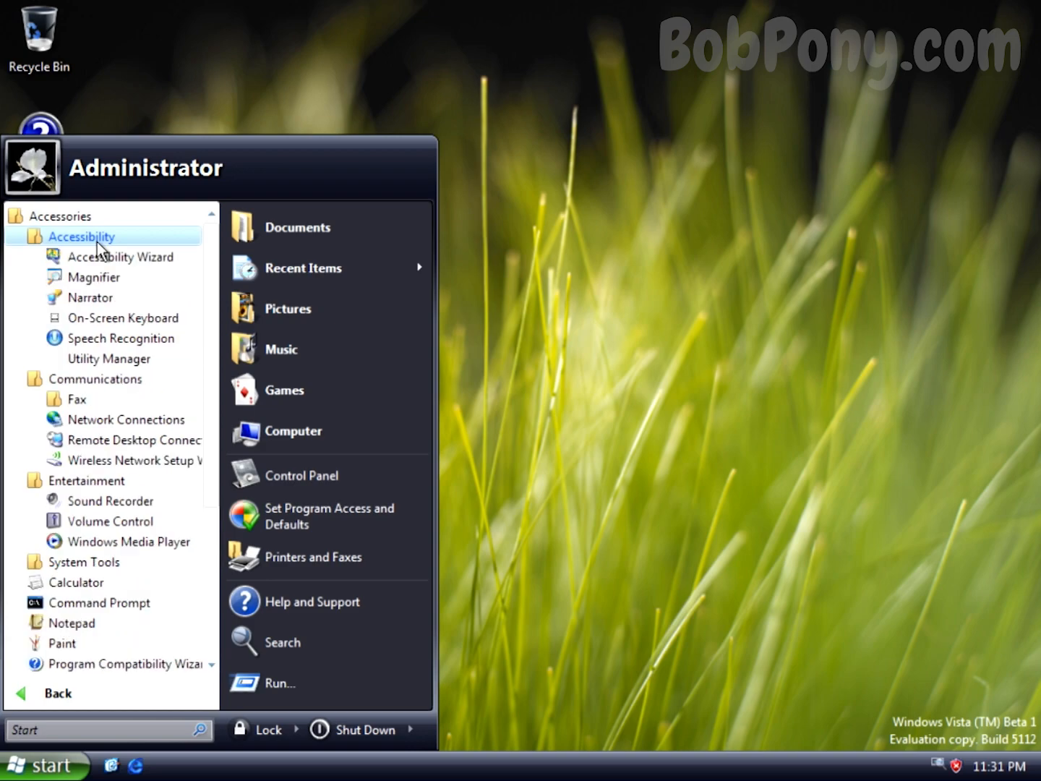
# - Launch Remote Desktop Connection, view its version information, and close it
pyautogui.click(98, 439)
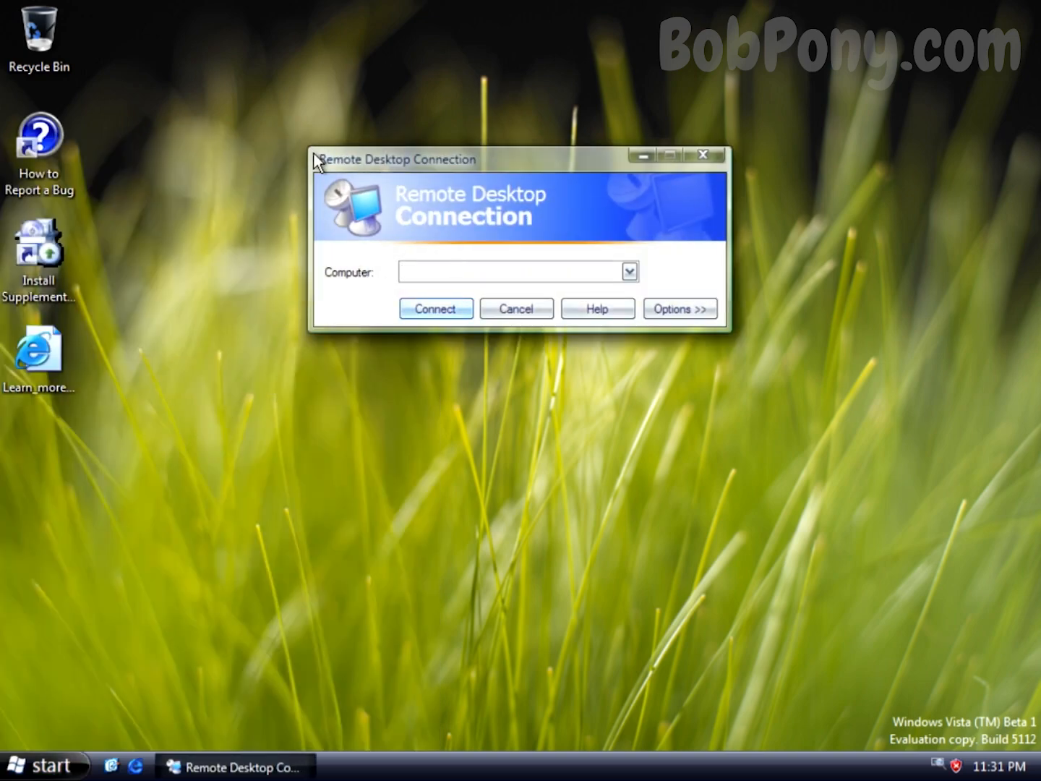
pyautogui.click(314, 153)
pyautogui.click(381, 298)
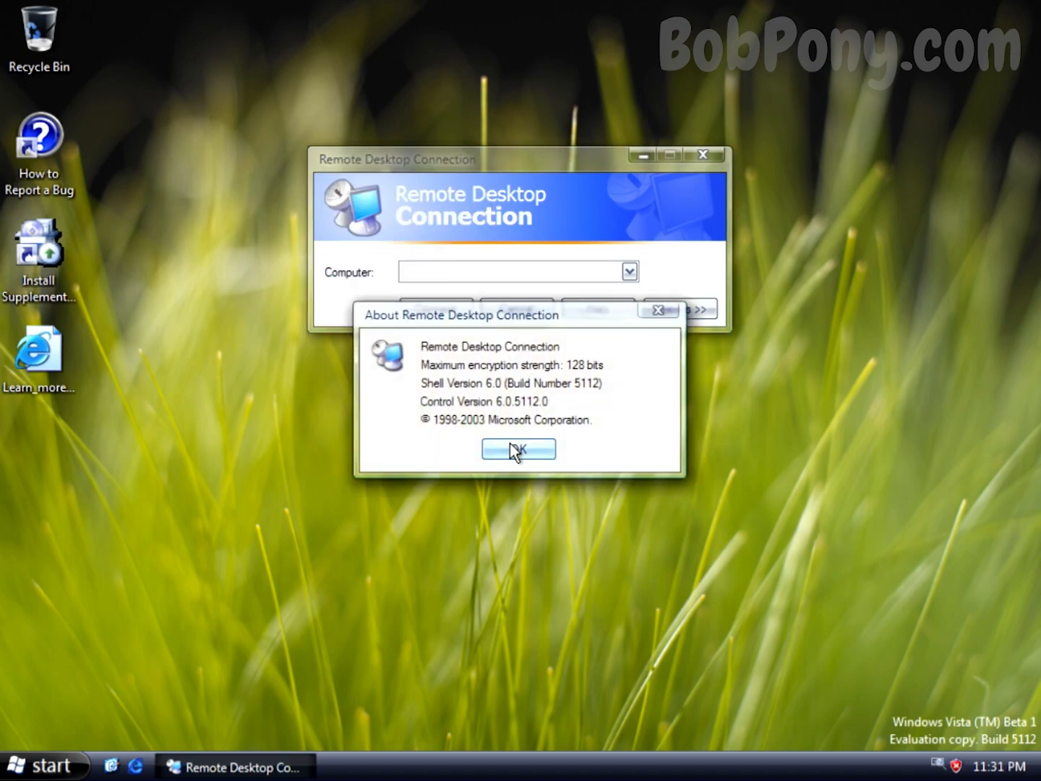
pyautogui.click(513, 450)
pyautogui.click(541, 316)
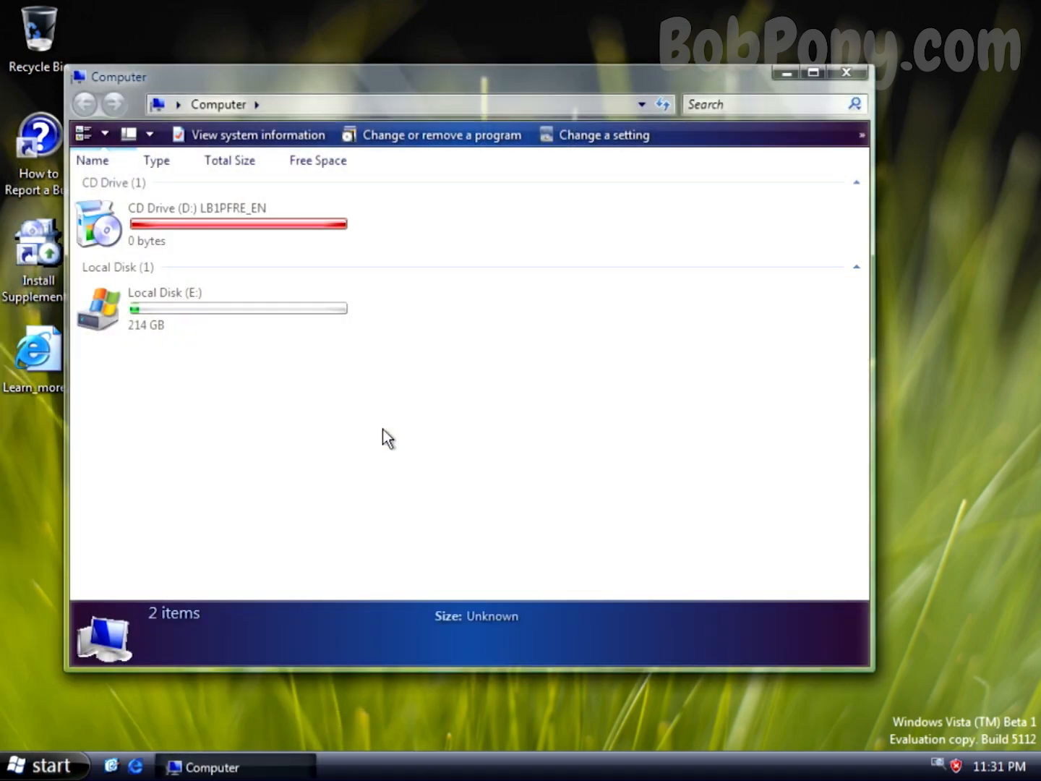
# - Enlarge the drive icons in the Computer window, look over the drives, and close the window
pyautogui.rightClick(382, 428)
pyautogui.click(366, 428)
pyautogui.click(104, 134)
pyautogui.moveTo(104, 148)
pyautogui.mouseDown()
pyautogui.moveTo(107, 260)
pyautogui.moveTo(116, 147)
pyautogui.moveTo(116, 170)
pyautogui.mouseUp()
pyautogui.scroll(-3, 439, 375)
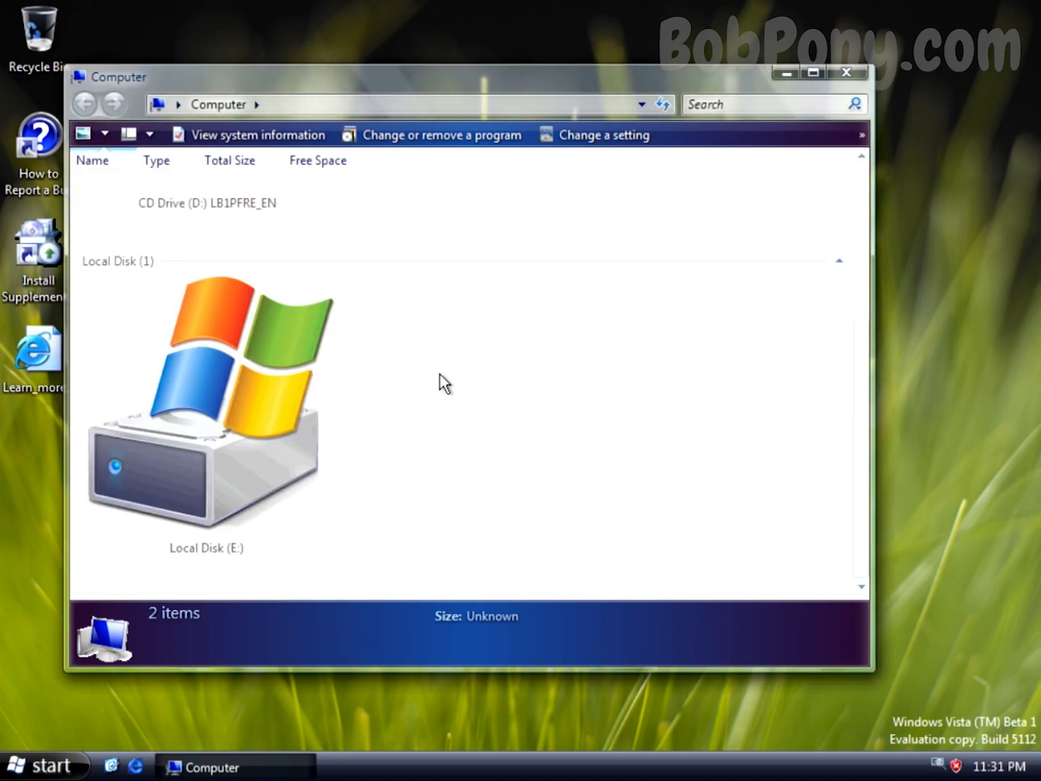
pyautogui.scroll(3, 413, 380)
pyautogui.scroll(-3, 407, 381)
pyautogui.click(846, 73)
# - Open the All Documents folder, look through the Virtual Folders that contain it, and close the window
pyautogui.click(380, 241)
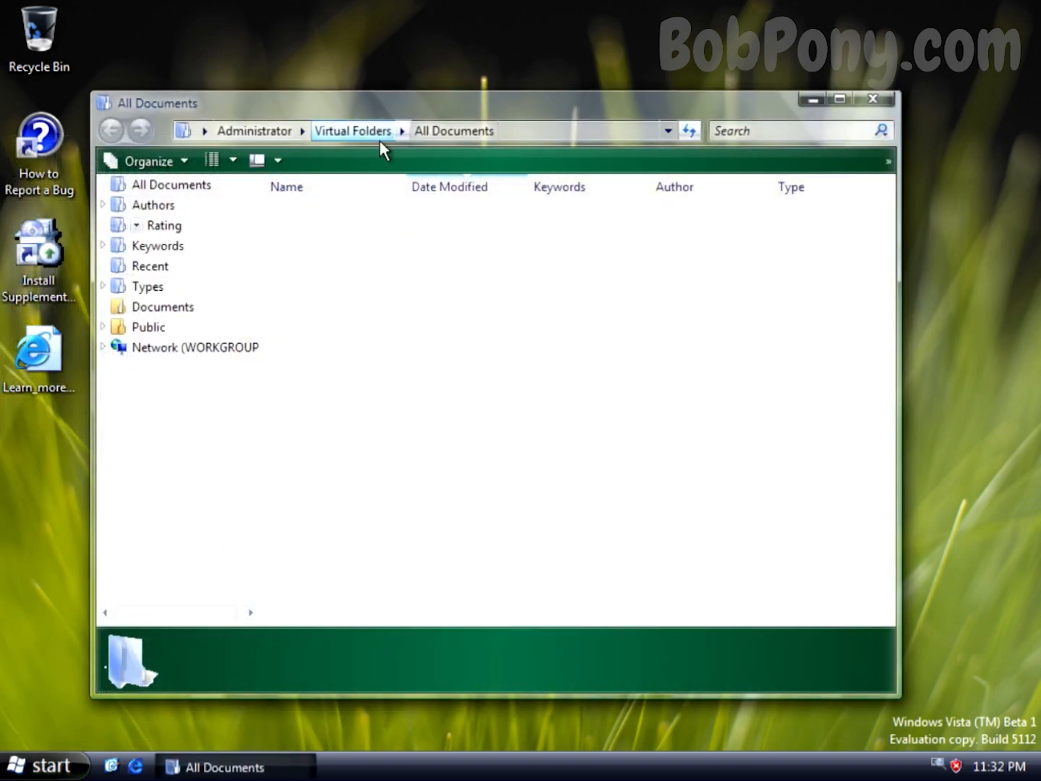
pyautogui.moveTo(388, 105); pyautogui.dragTo(446, 109)
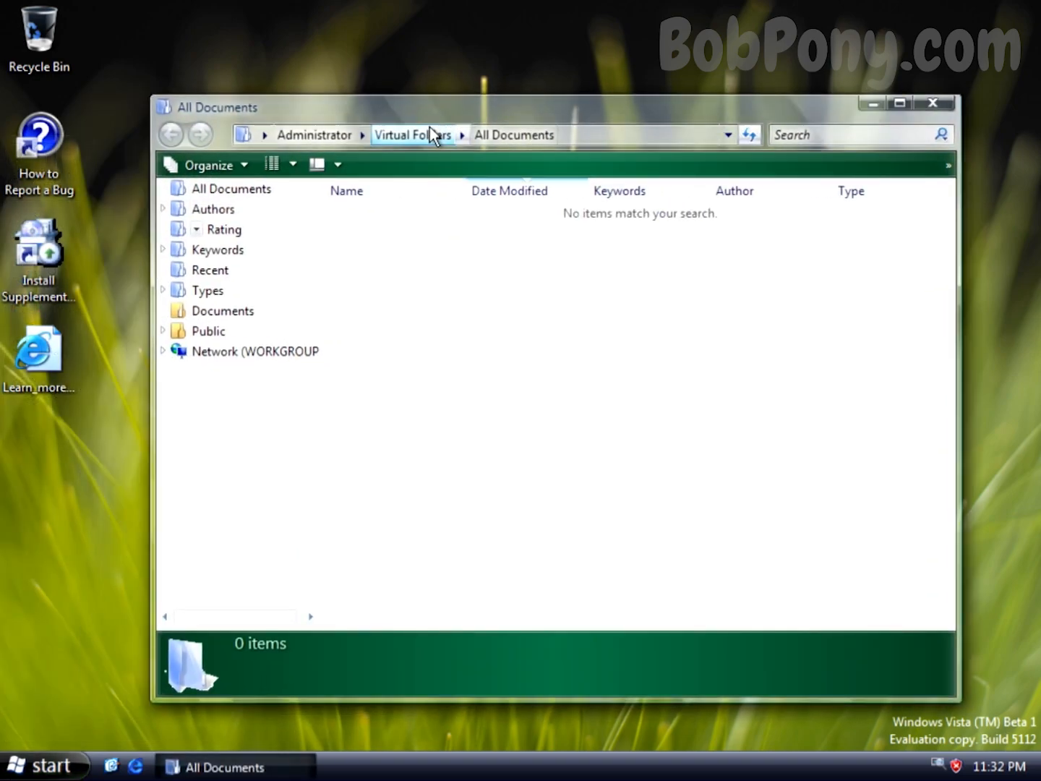
pyautogui.click(430, 134)
pyautogui.scroll(-2, 501, 335)
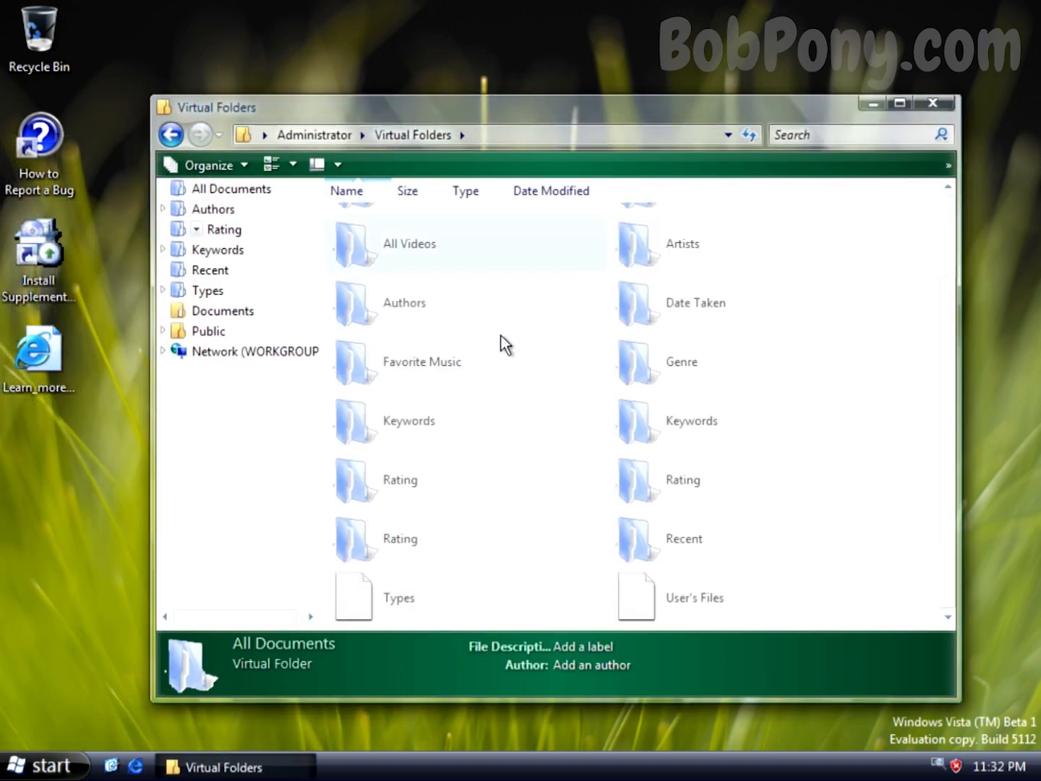
pyautogui.scroll(2, 501, 335)
pyautogui.scroll(-2, 641, 246)
pyautogui.scroll(2, 734, 245)
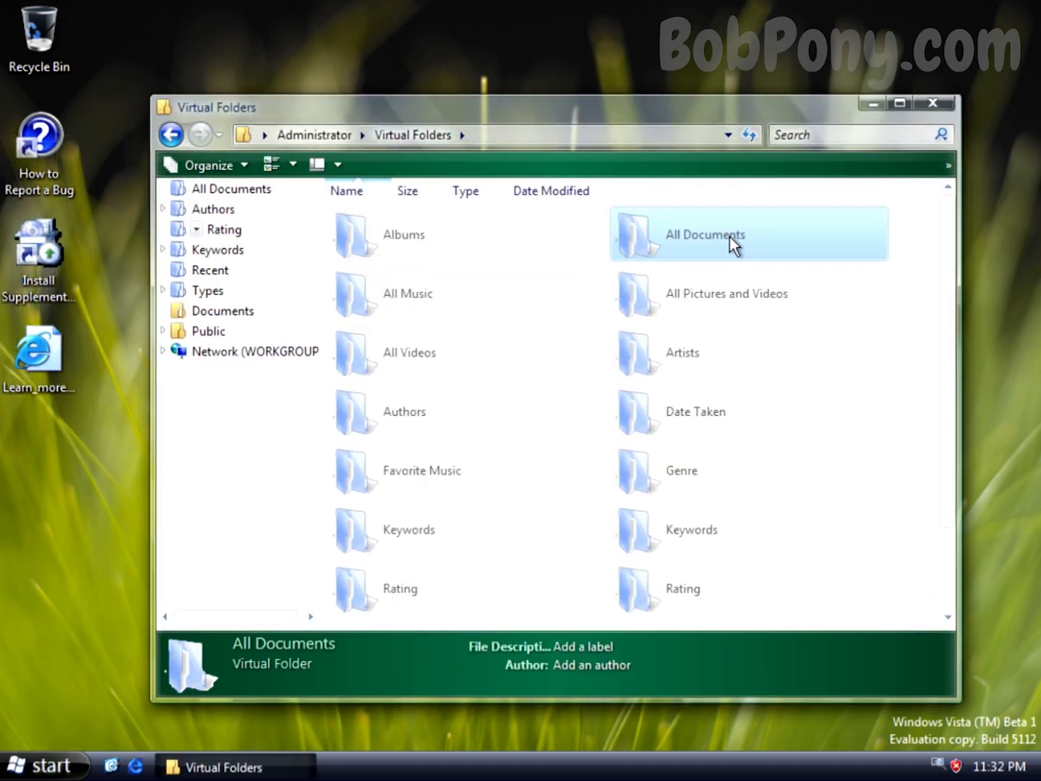
pyautogui.click(926, 106)
# - View the Set Program Access and Defaults configurations and cancel, and look over the Printers and Faxes folder and close it
pyautogui.press('super')
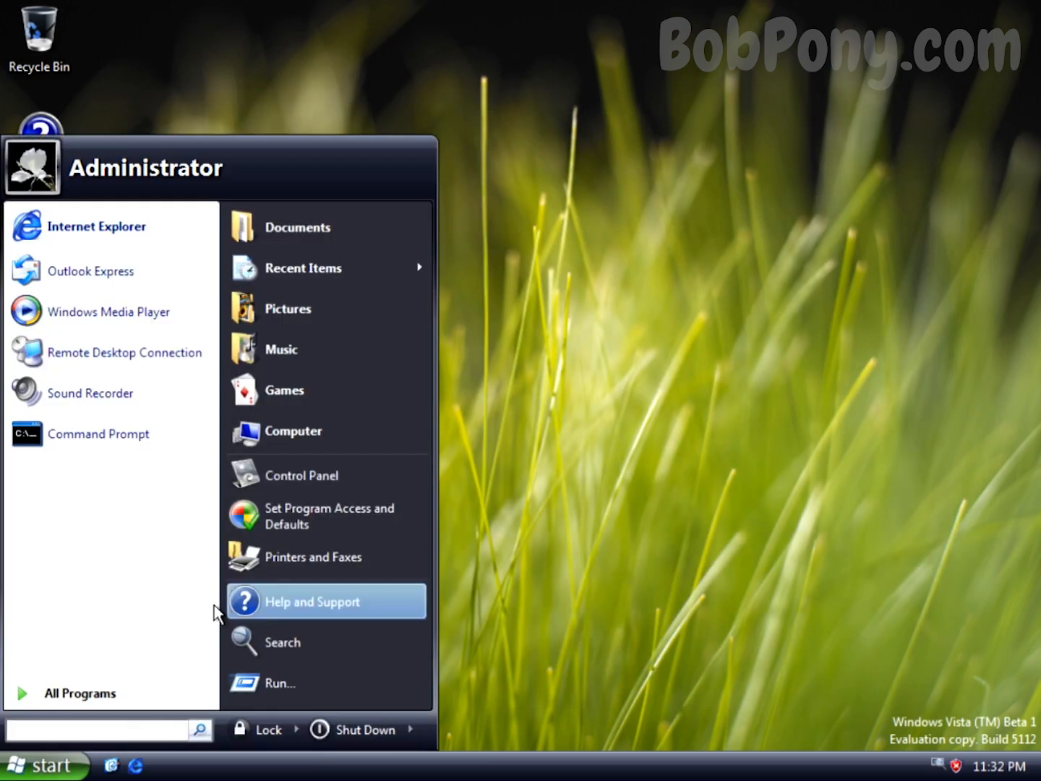
pyautogui.click(308, 525)
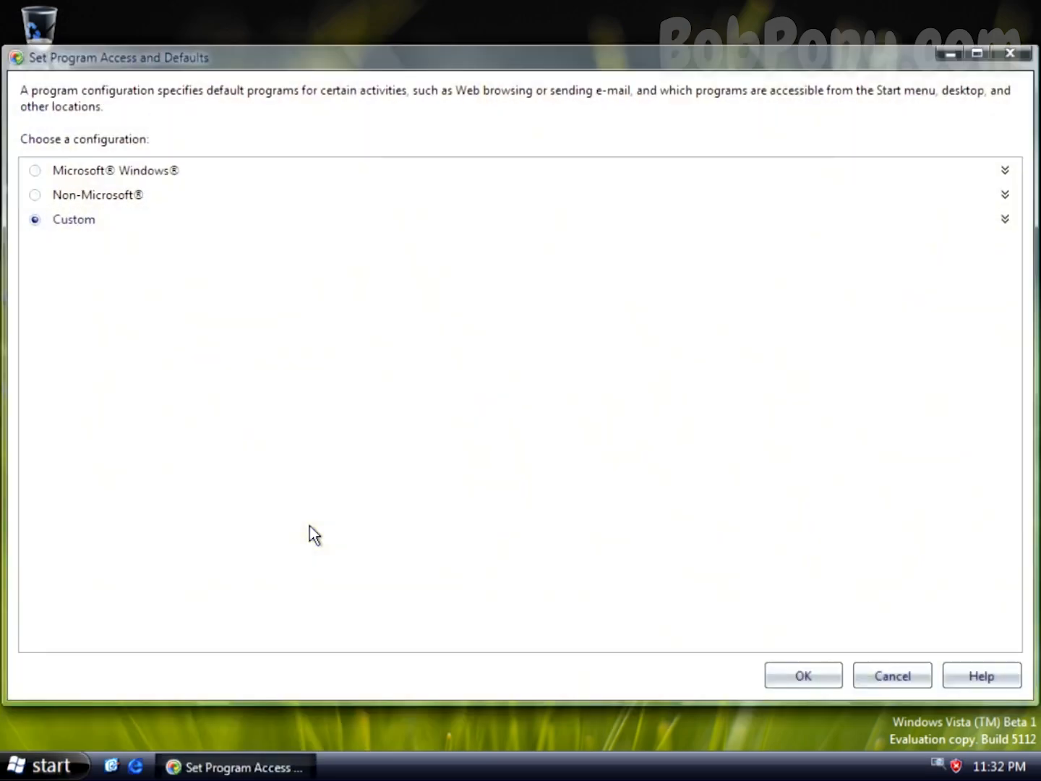
pyautogui.click(865, 666)
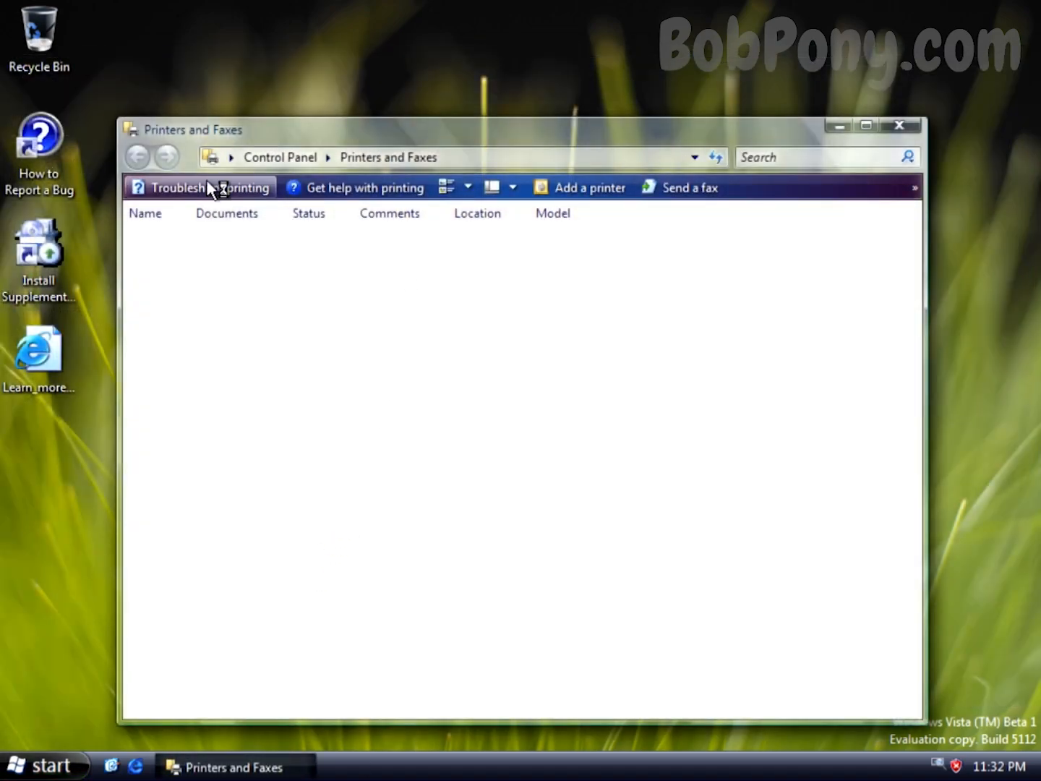
pyautogui.moveTo(180, 141); pyautogui.dragTo(224, 113)
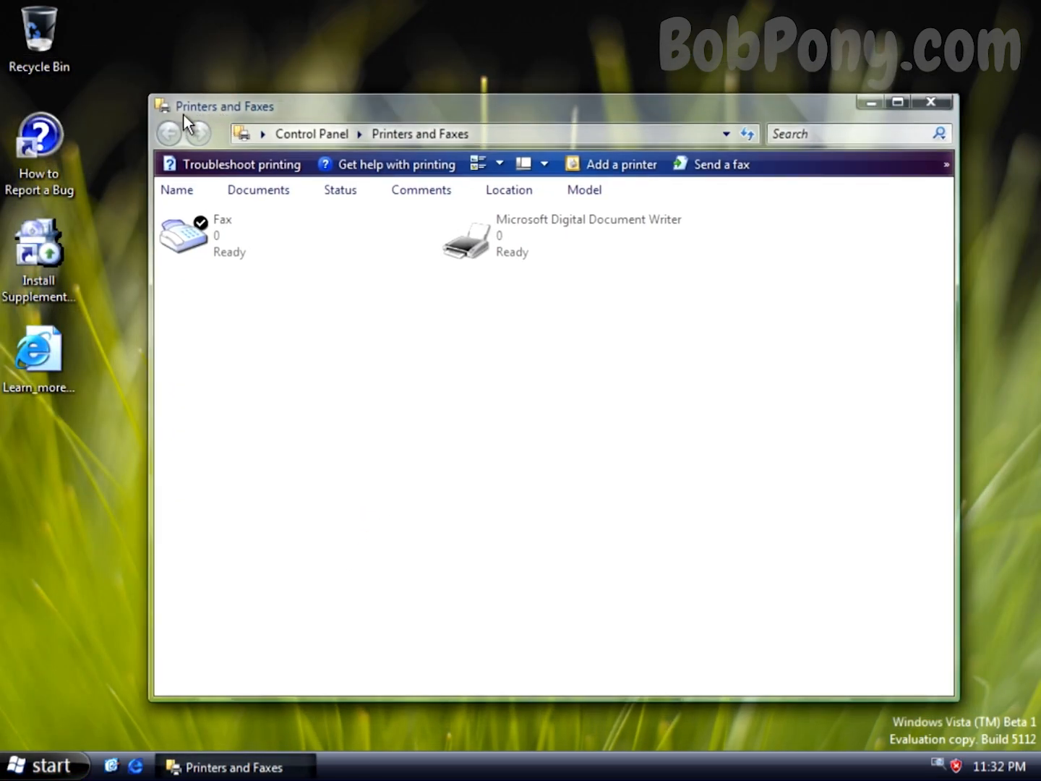
pyautogui.doubleClick(161, 109)
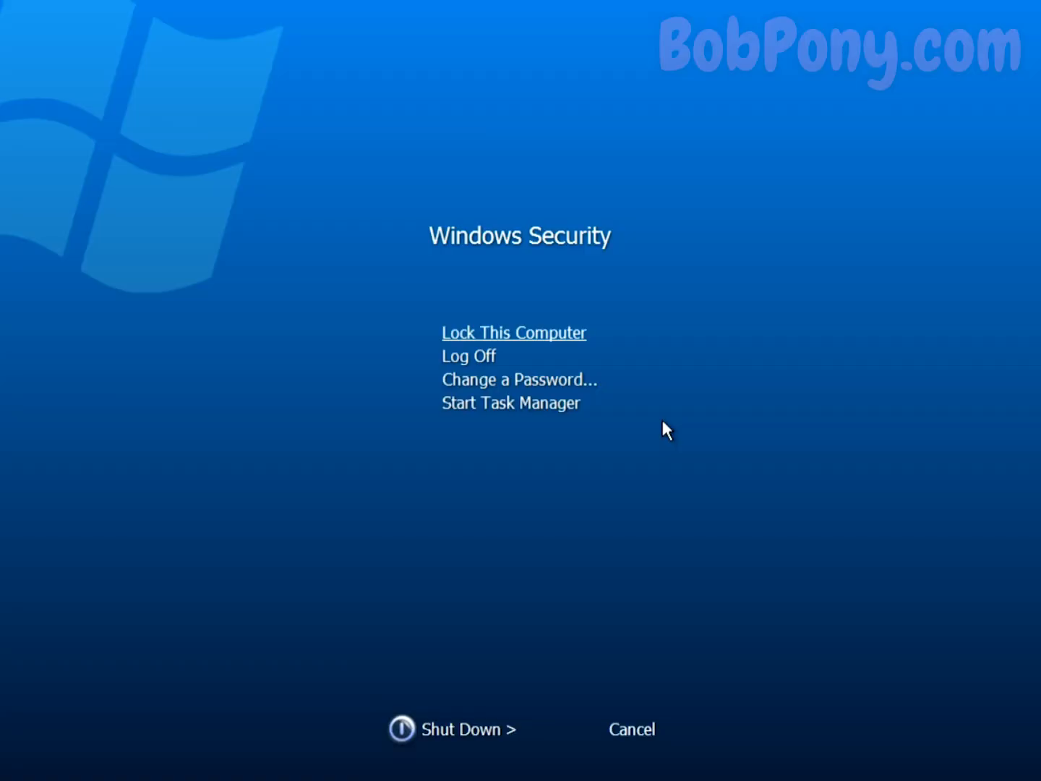
# - Trigger the StickyKeys prompt on the Windows Security screen, cancel it, and leave the security screen
pyautogui.press('shift')
pyautogui.press('shift')
pyautogui.press('shift')
pyautogui.press('shift')
pyautogui.press('shift')
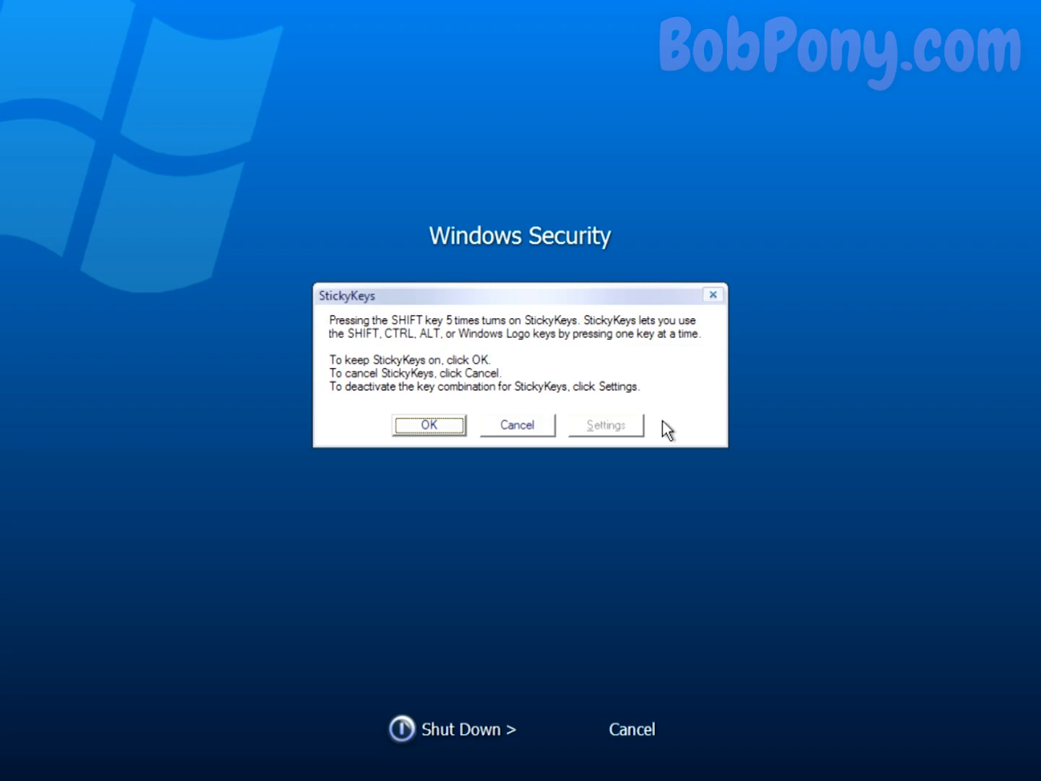
pyautogui.click(531, 426)
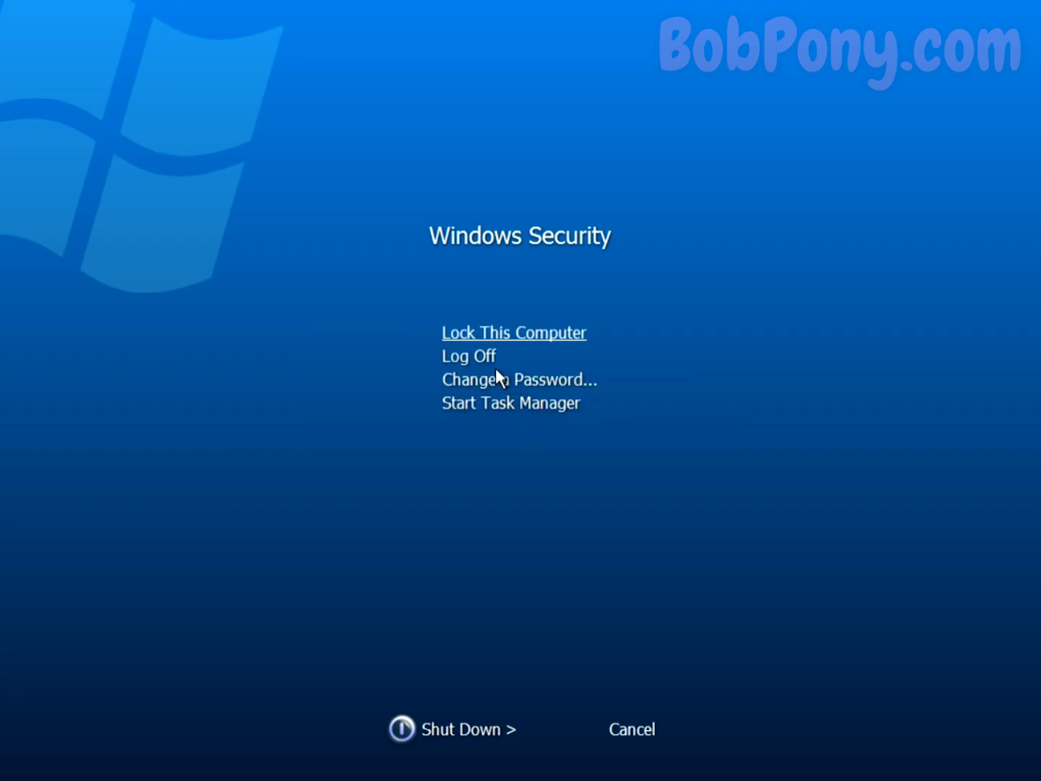
pyautogui.click(629, 730)
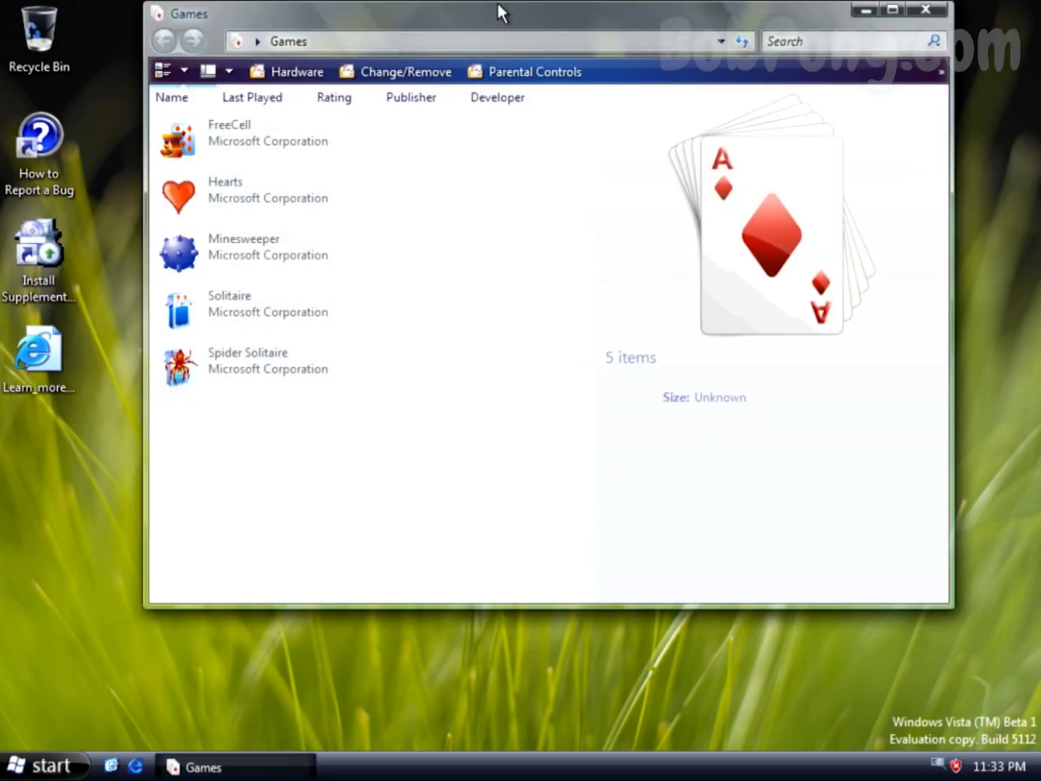
# - Move the Games window lower on the desktop and close it, and look over the Windows Security Center and close it
pyautogui.moveTo(501, 11); pyautogui.dragTo(457, 101)
pyautogui.click(876, 102)
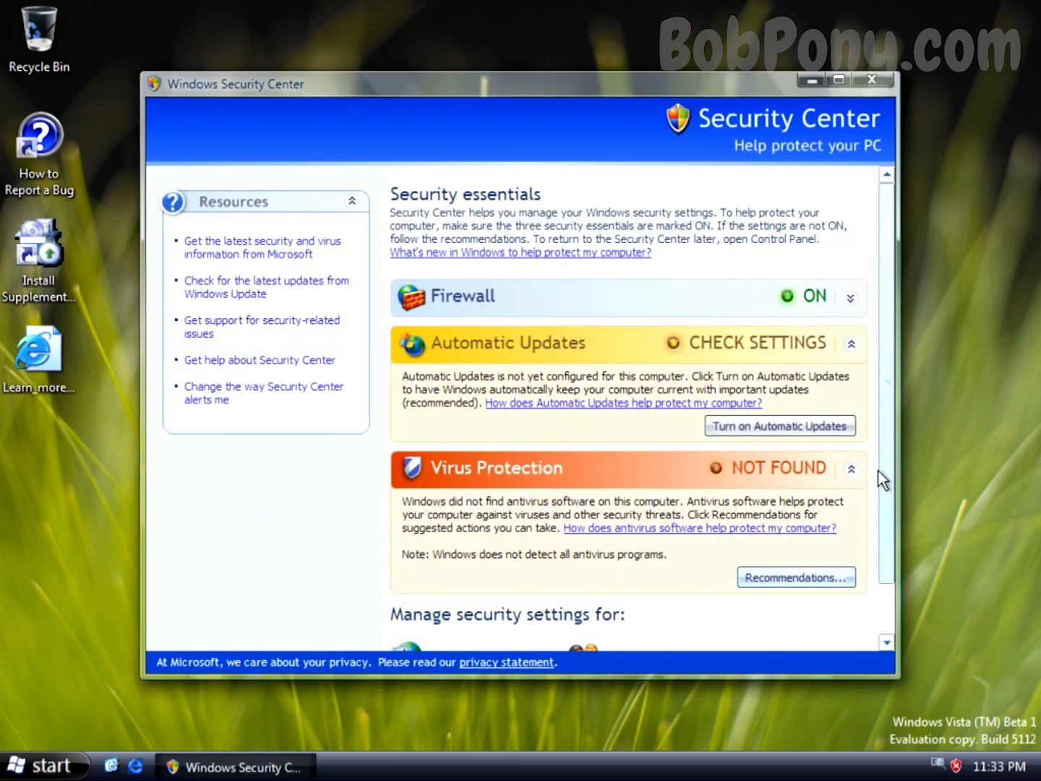
pyautogui.moveTo(877, 470); pyautogui.dragTo(889, 308)
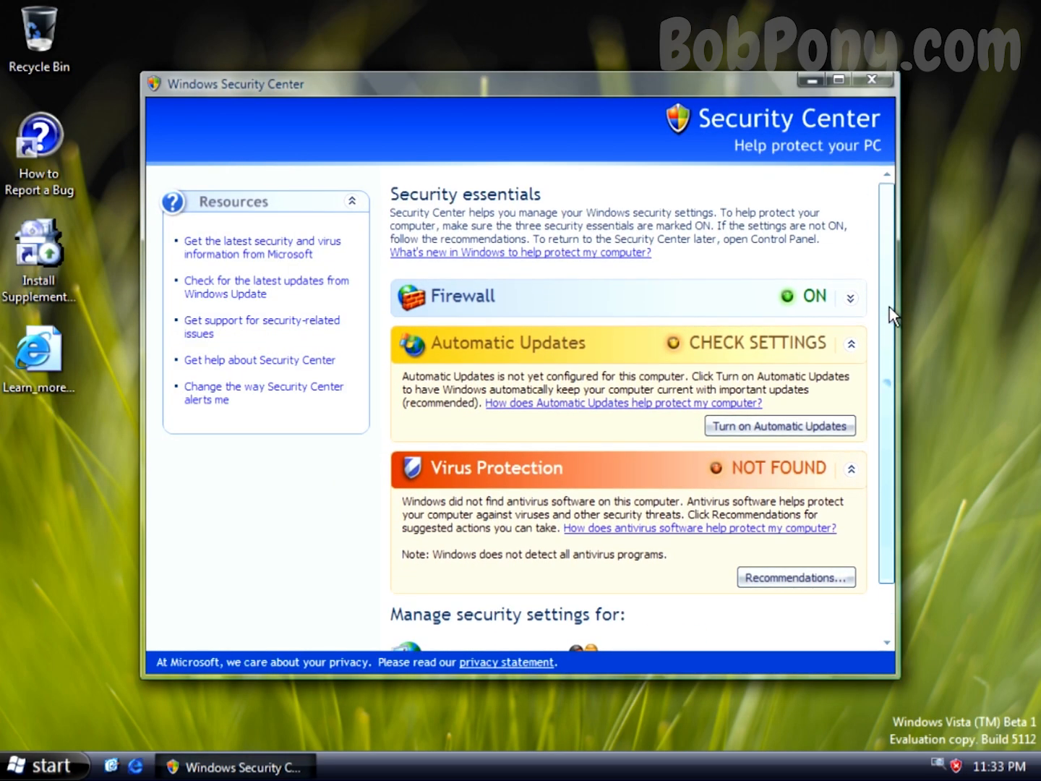
pyautogui.click(881, 79)
# - Open the Date and Time Properties and look at the Time Zone and Internet Time settings
pyautogui.doubleClick(999, 773)
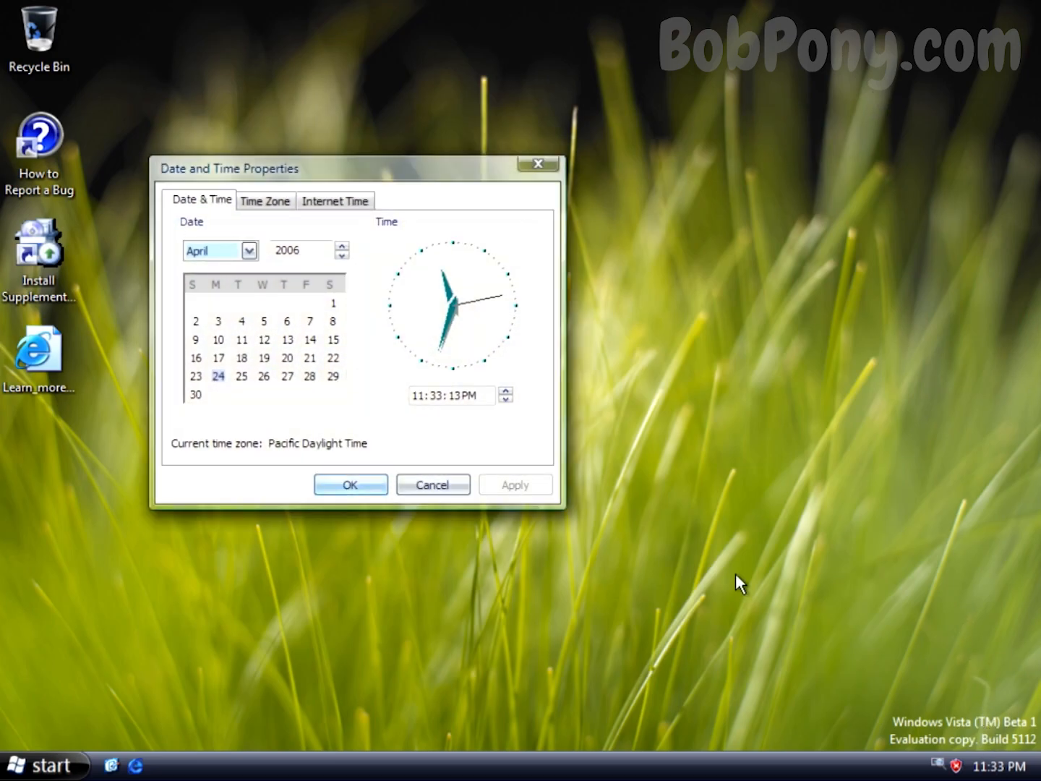
pyautogui.click(272, 205)
pyautogui.click(309, 202)
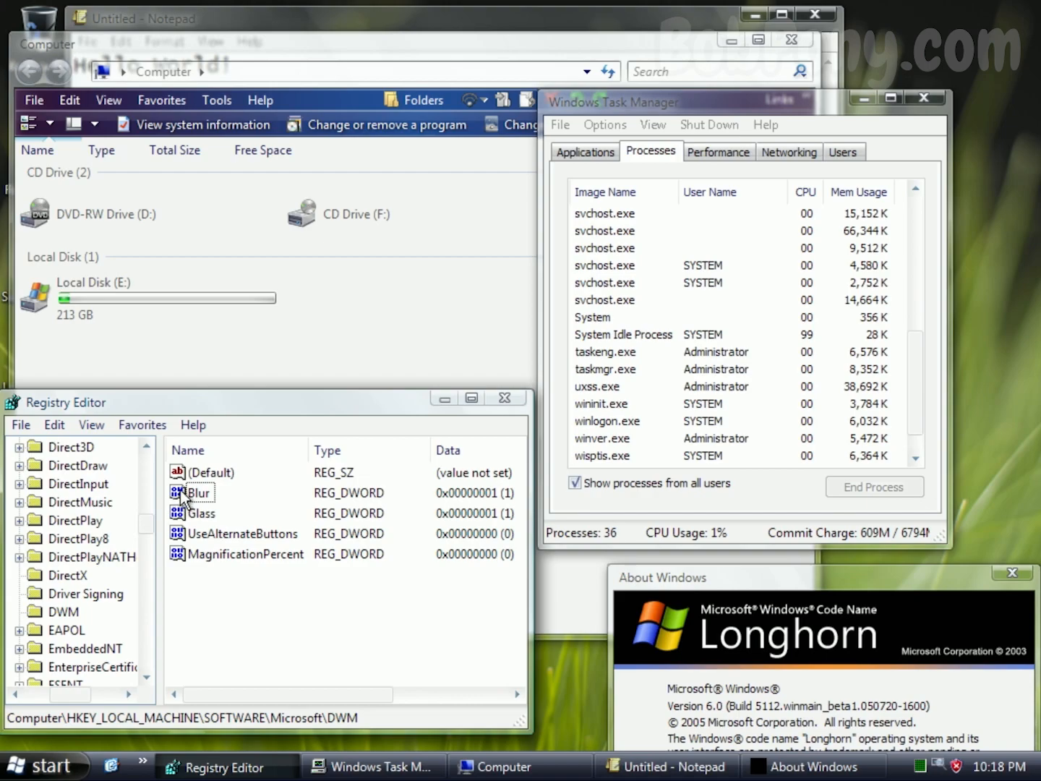
# - Set the Blur value in the registry's DWM key to 0 and end the uxss.exe process to apply it
pyautogui.doubleClick(182, 495)
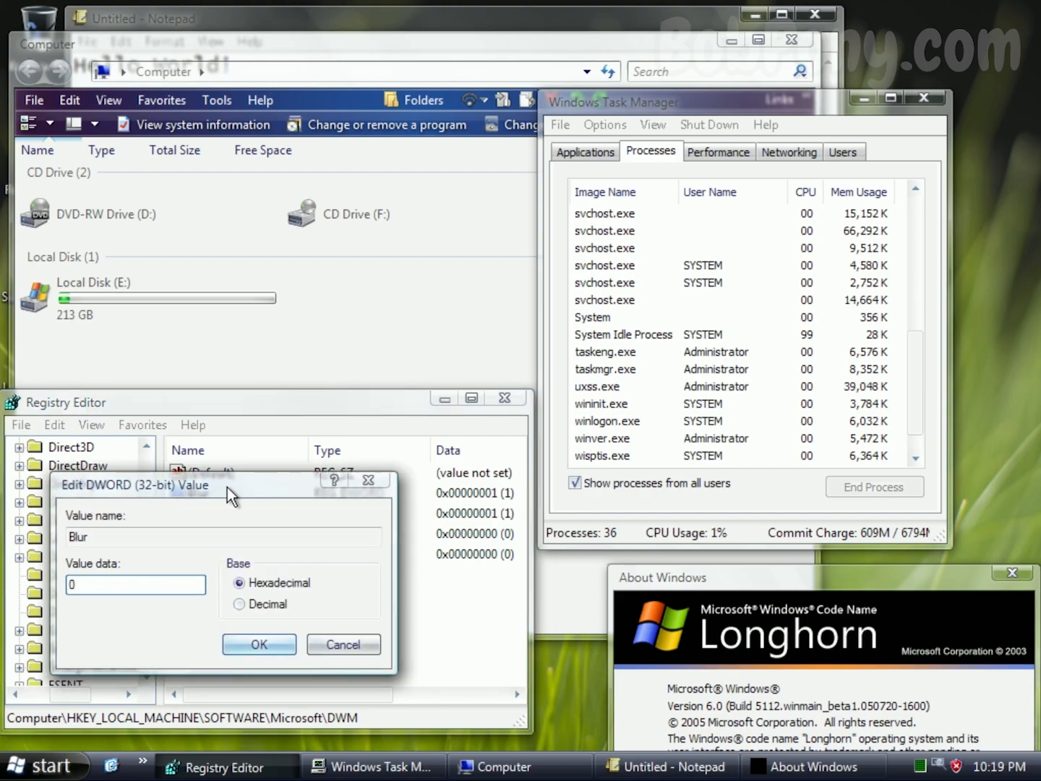
pyautogui.press('Return')
pyautogui.click(601, 389)
pyautogui.click(864, 488)
pyautogui.click(480, 467)
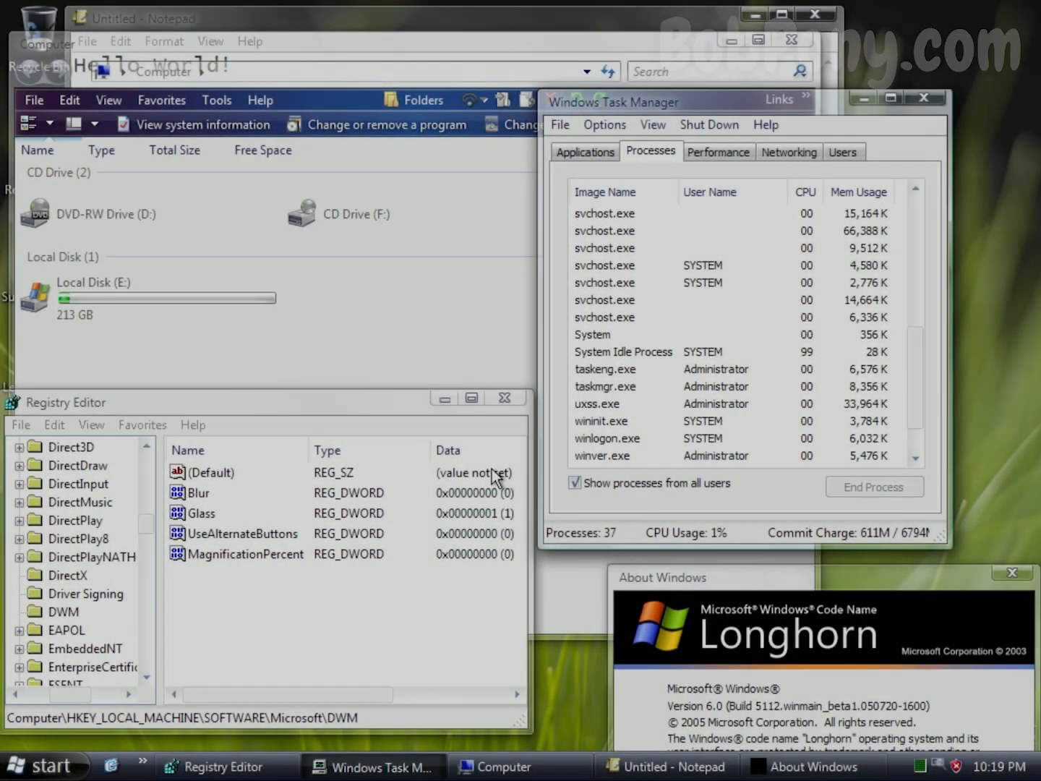
# - Move the Task Manager and Computer windows slightly and bring the other windows forward to examine the glass with blur off
pyautogui.moveTo(613, 100)
pyautogui.mouseDown()
pyautogui.moveTo(532, 98)
pyautogui.moveTo(615, 90)
pyautogui.mouseUp()
pyautogui.moveTo(170, 34)
pyautogui.mouseDown()
pyautogui.moveTo(197, 42)
pyautogui.moveTo(175, 55)
pyautogui.moveTo(176, 30)
pyautogui.mouseUp()
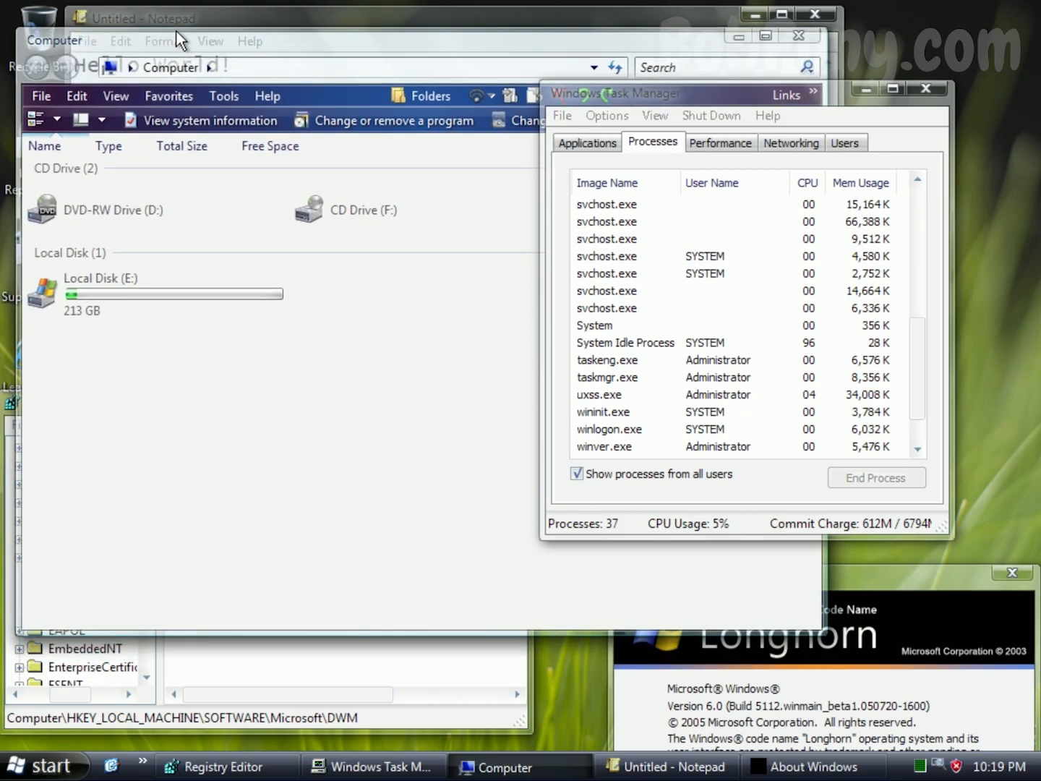
pyautogui.click(505, 707)
pyautogui.click(827, 699)
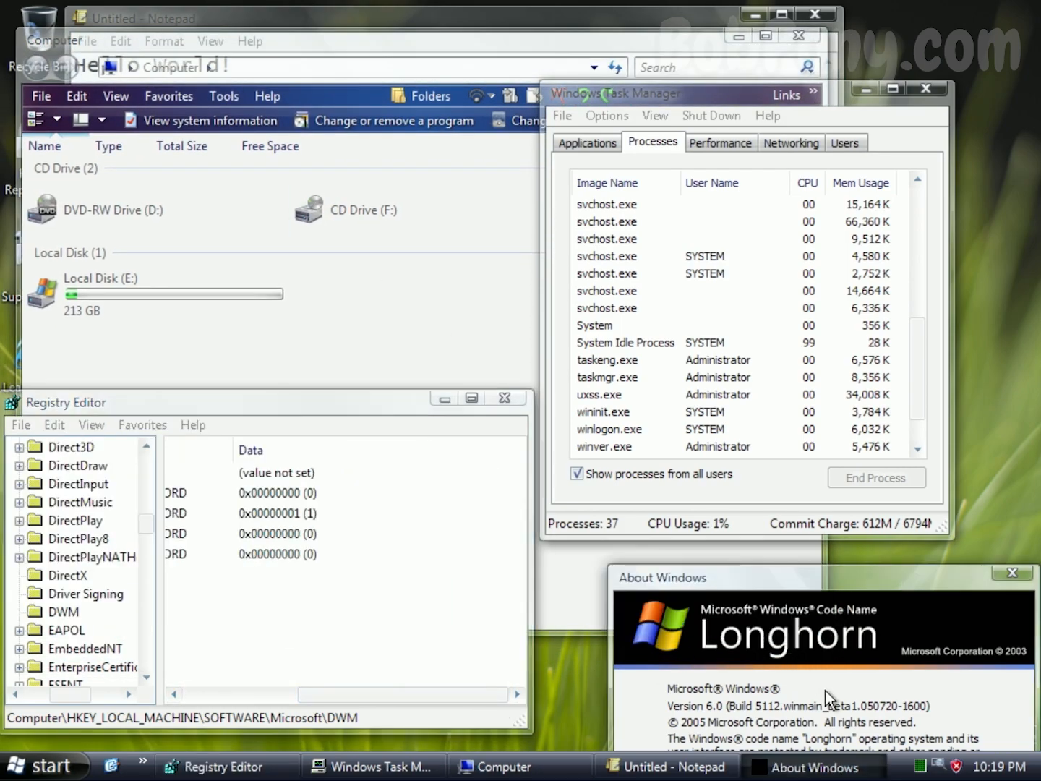
pyautogui.moveTo(365, 695); pyautogui.dragTo(243, 731)
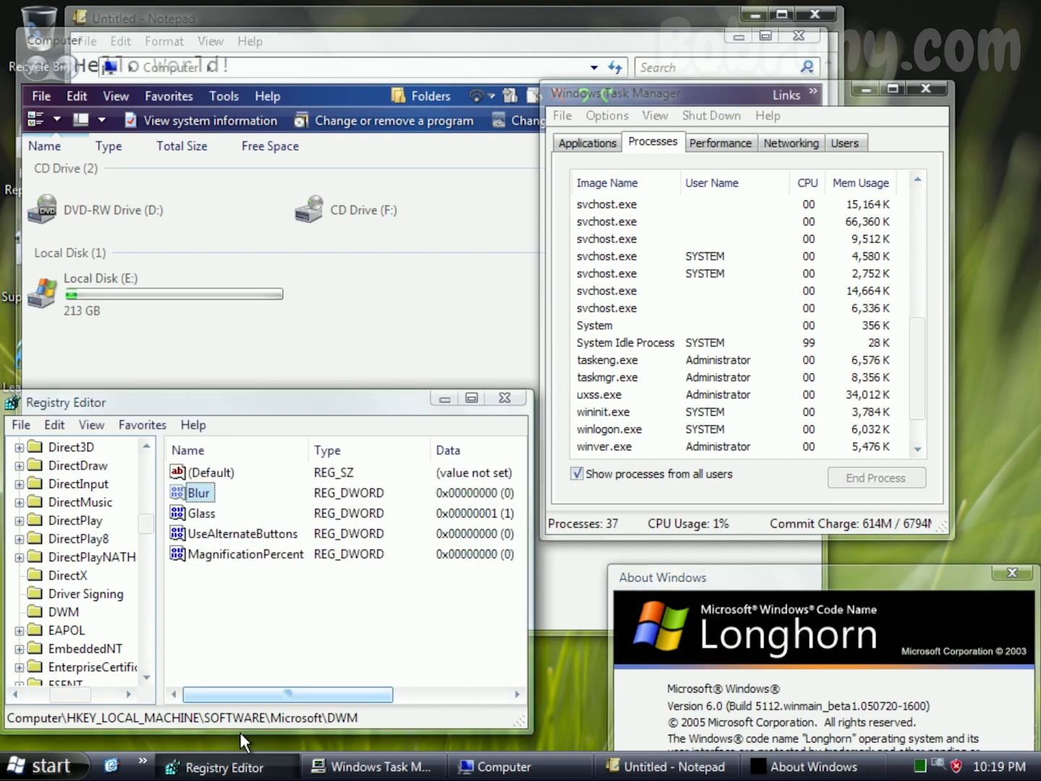
# - Set the Glass value in the DWM key to 0 and end the uxss.exe process to apply it
pyautogui.doubleClick(197, 517)
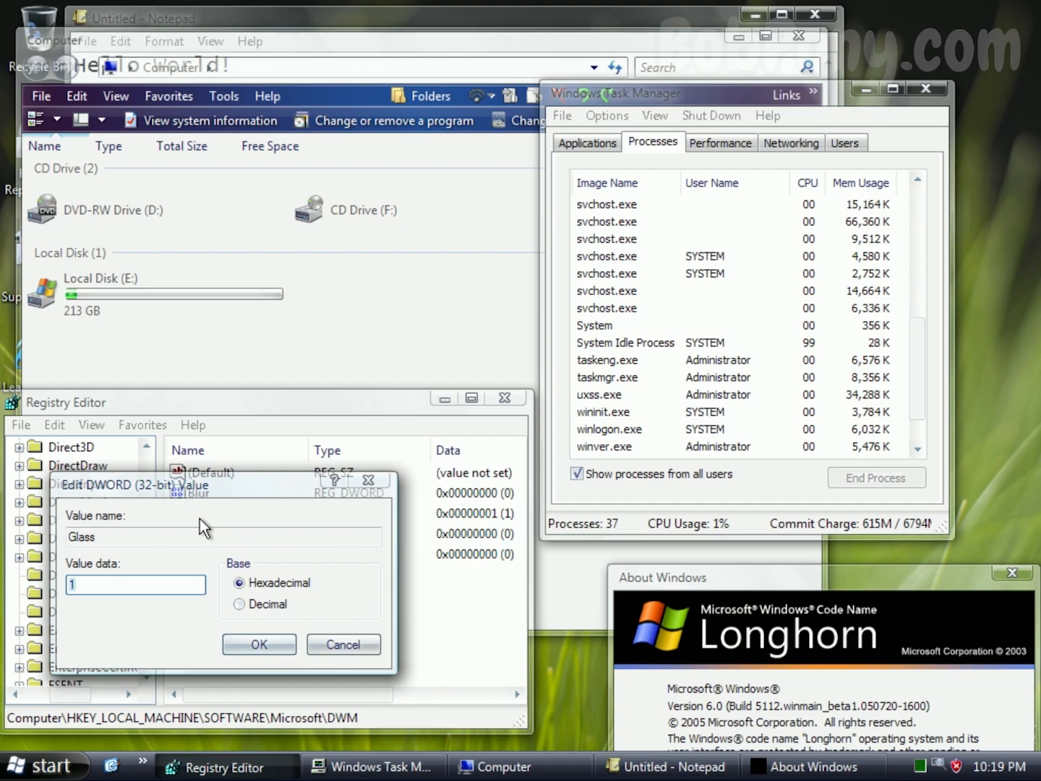
pyautogui.write('0')
pyautogui.press('Return')
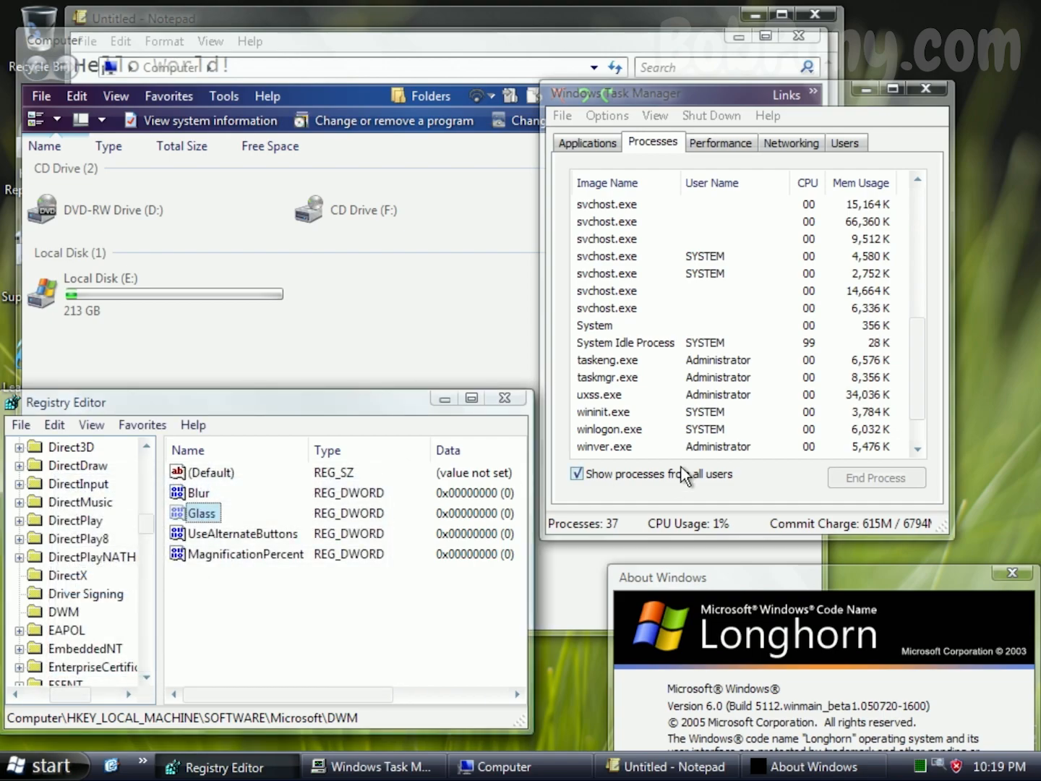
pyautogui.click(614, 396)
pyautogui.click(876, 477)
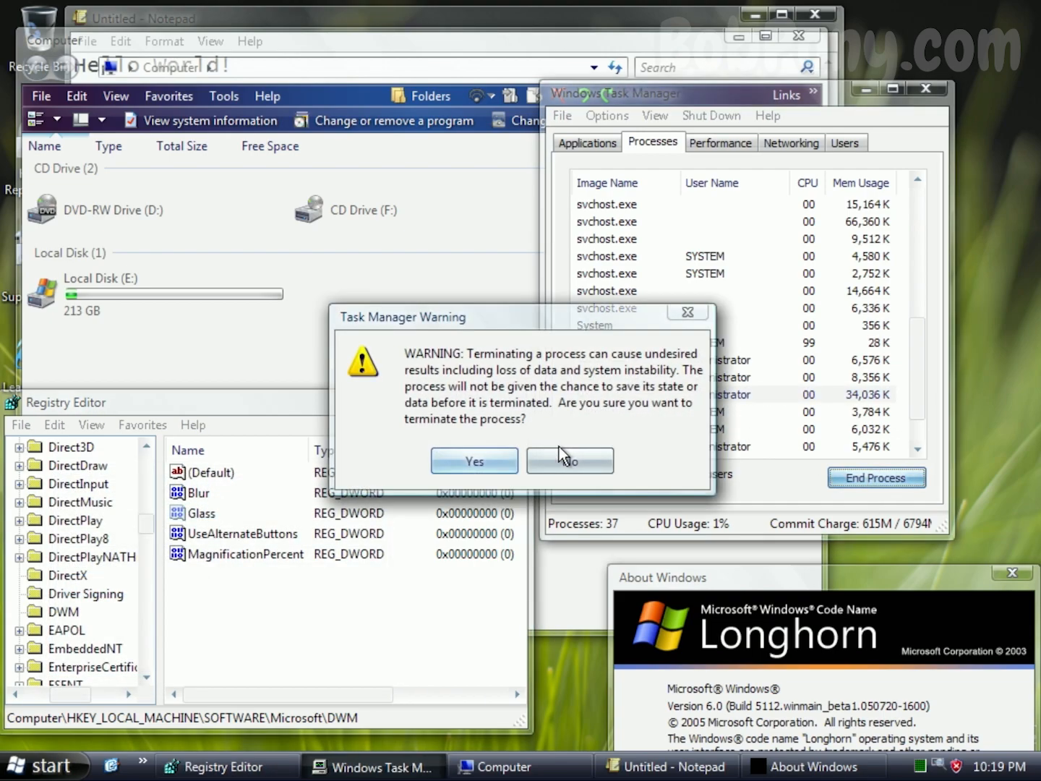
pyautogui.click(475, 460)
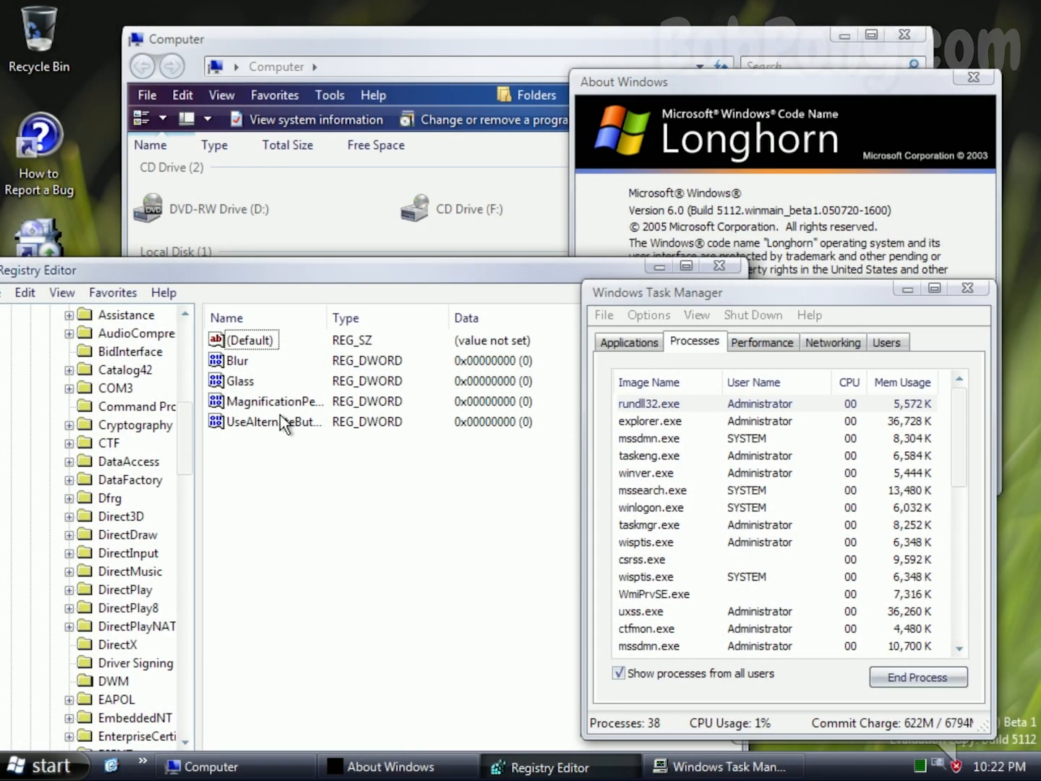
# - Close the Glass value's editor without changing it and set the DWM key's UseAlternateButtons value to 1
pyautogui.doubleClick(233, 381)
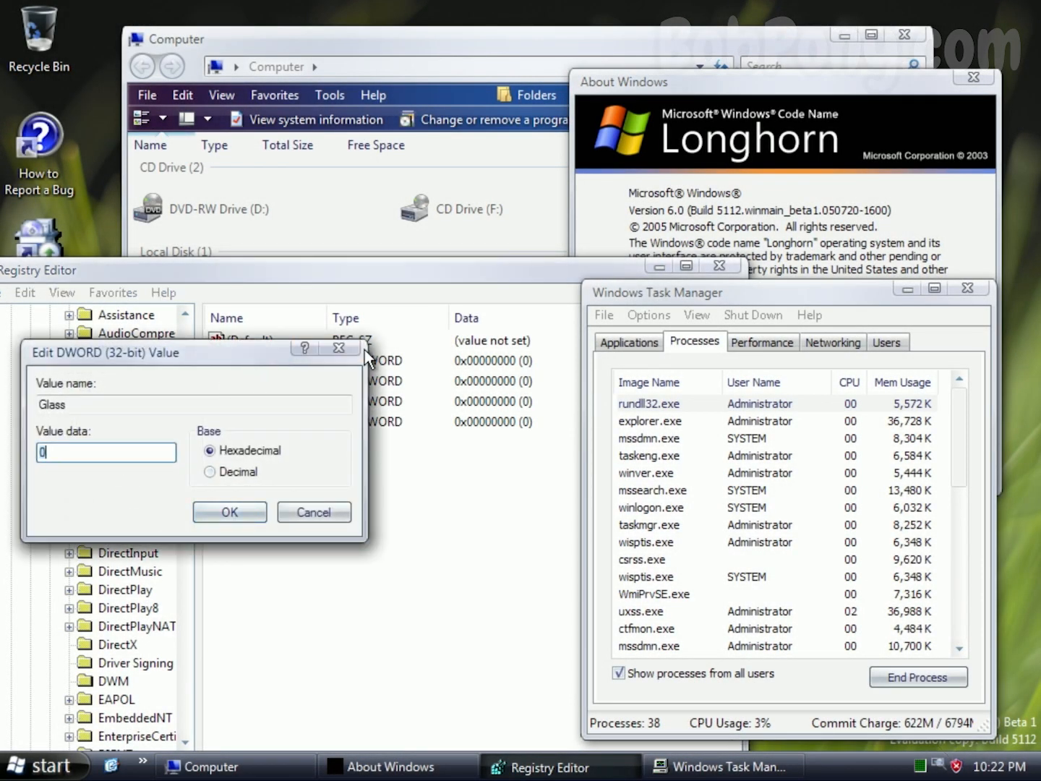
pyautogui.click(357, 351)
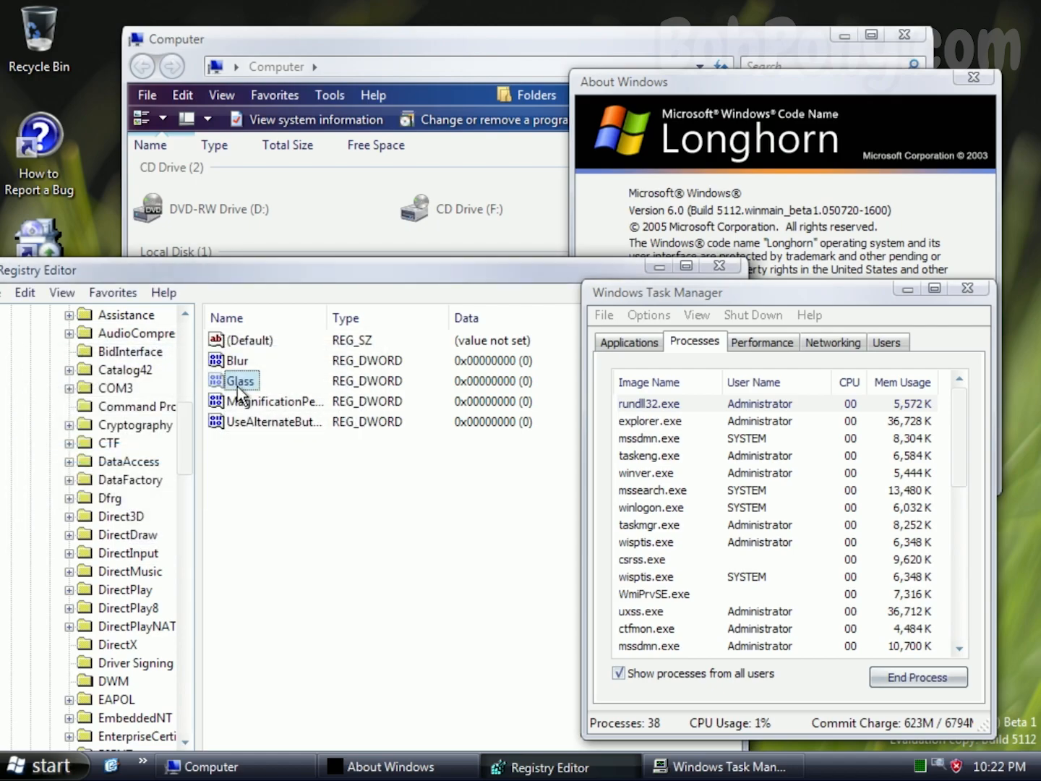
pyautogui.doubleClick(258, 416)
pyautogui.write('1')
pyautogui.click(238, 511)
# - Sort the process list by image name, find uxss.exe, and end that process with confirmation
pyautogui.click(725, 579)
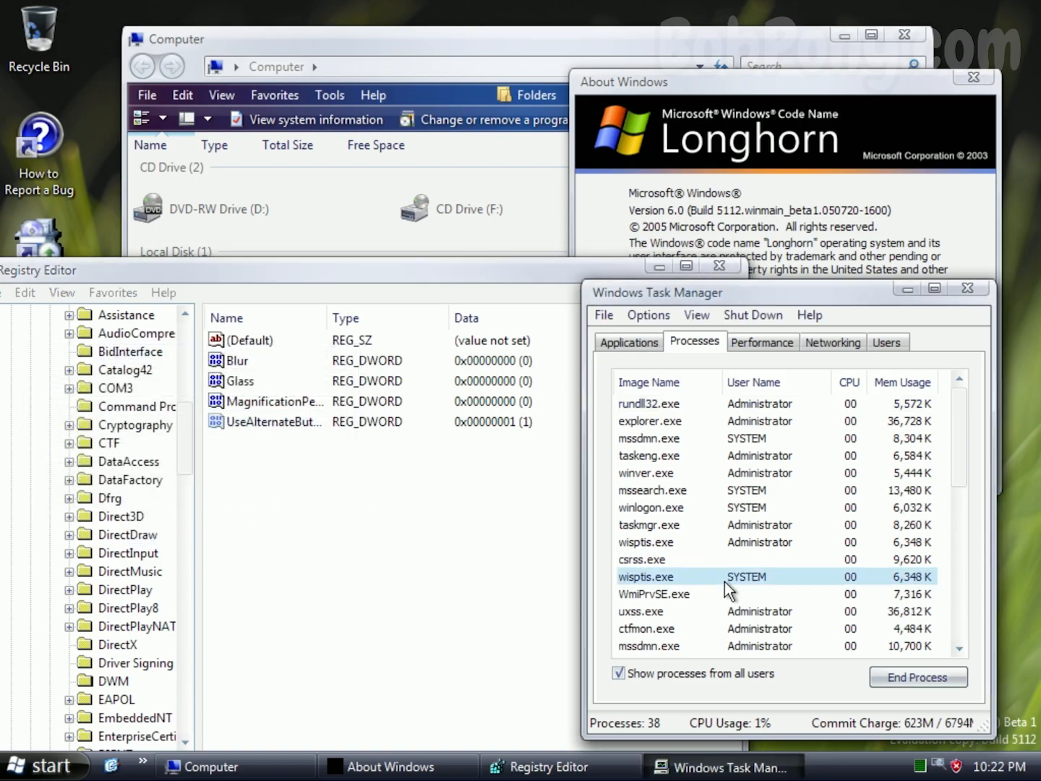
pyautogui.click(651, 382)
pyautogui.scroll(-8, 724, 569)
pyautogui.click(727, 543)
pyautogui.click(934, 684)
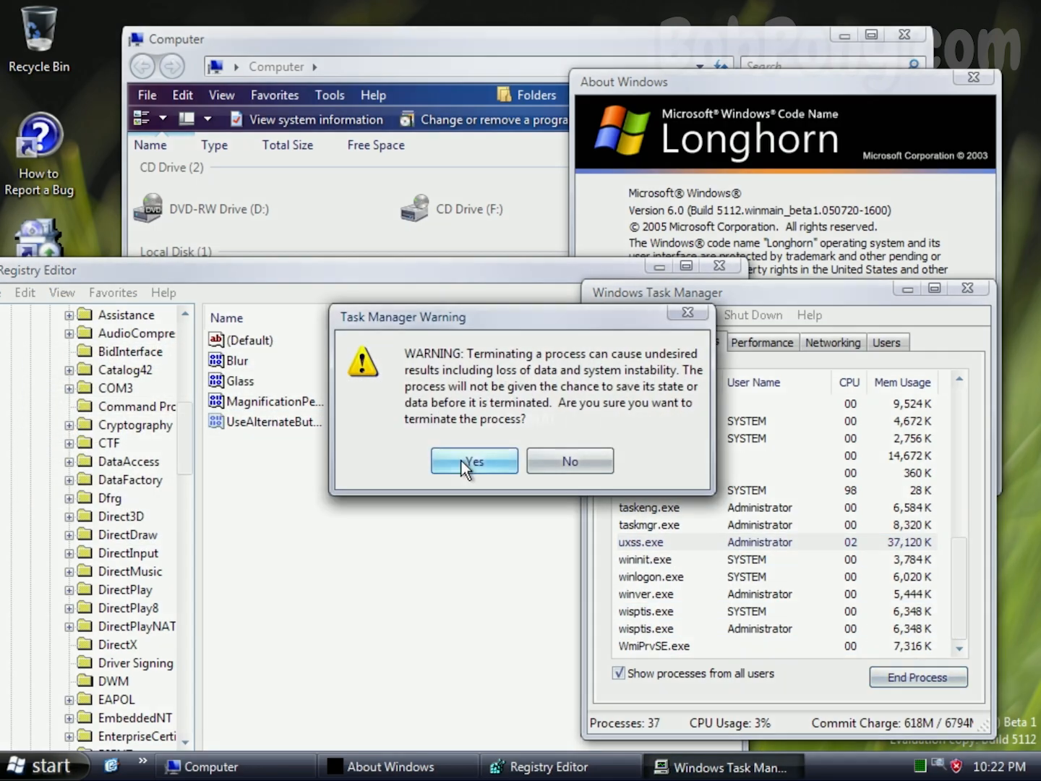
pyautogui.click(461, 460)
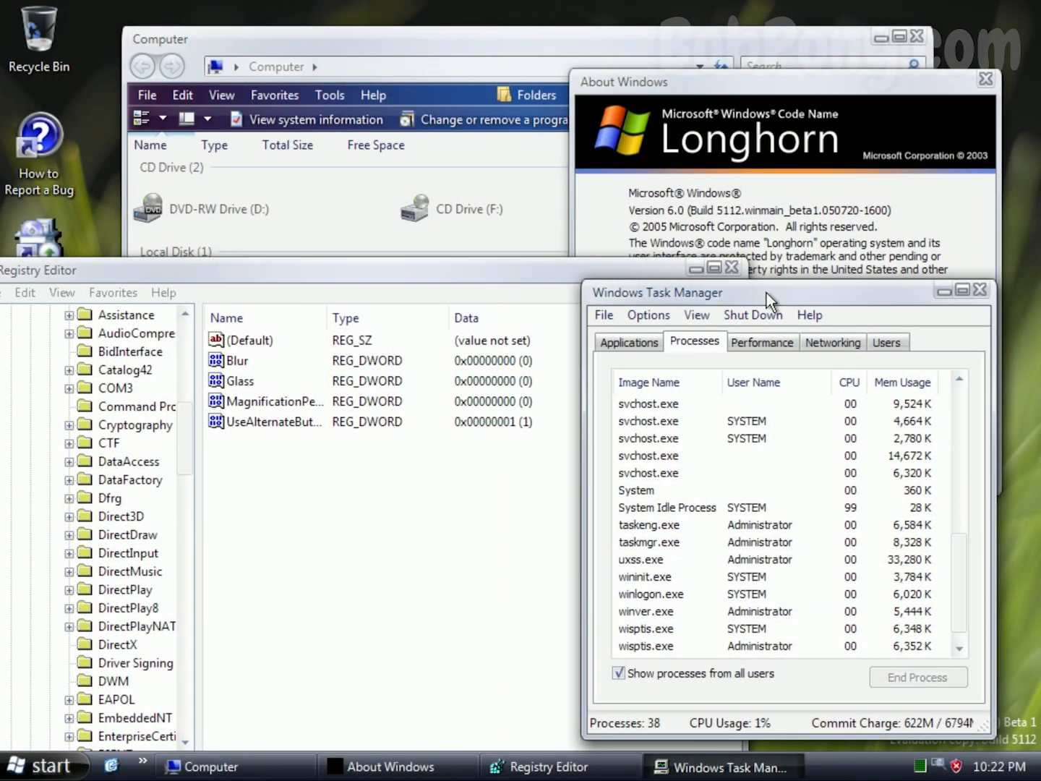
# - Move, maximize, restore and minimize the Task Manager window to examine the alternate caption buttons
pyautogui.moveTo(765, 293); pyautogui.dragTo(641, 323)
pyautogui.click(796, 314)
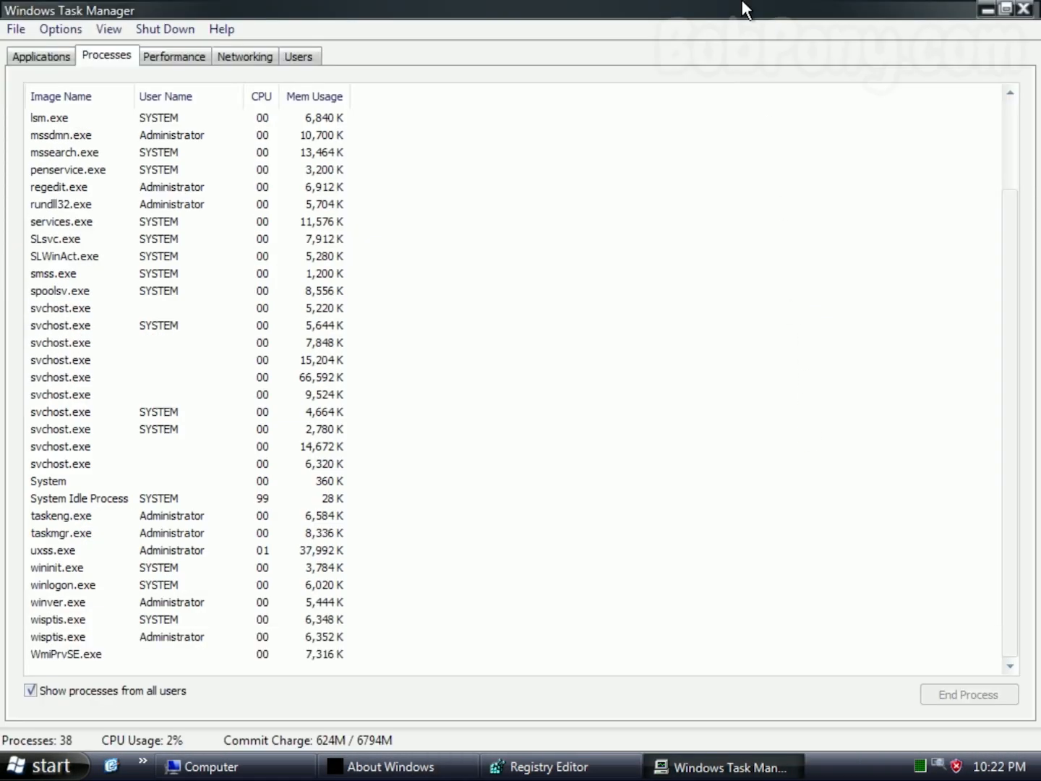
pyautogui.doubleClick(732, 16)
pyautogui.click(795, 310)
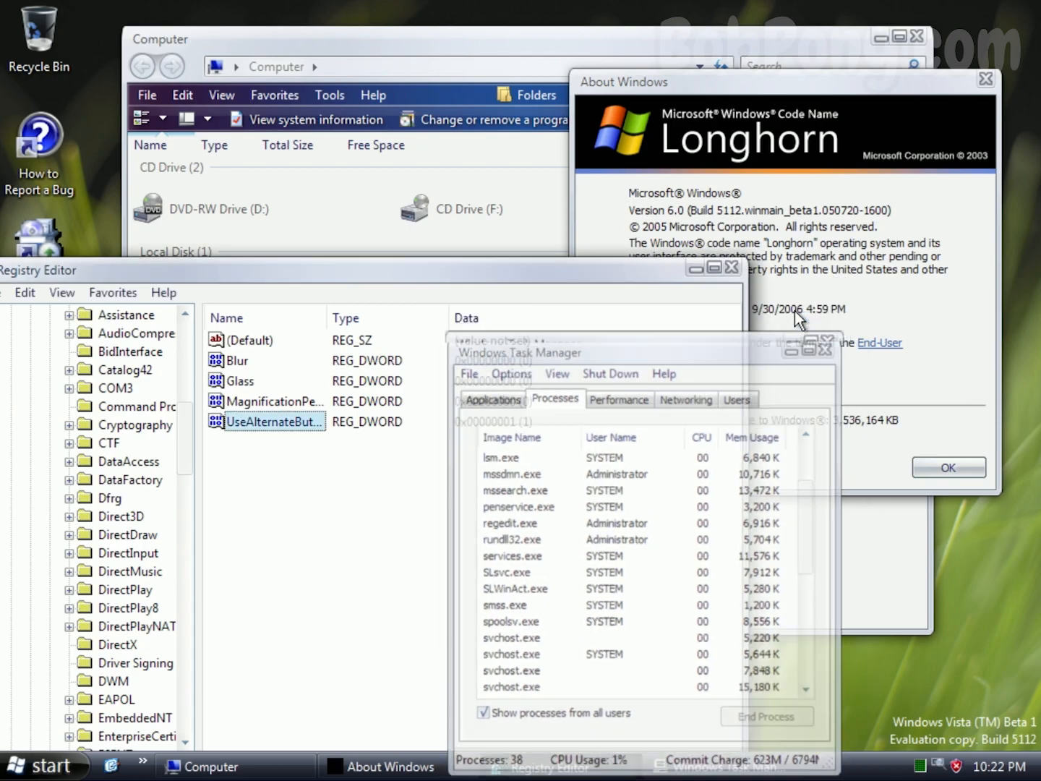
pyautogui.click(723, 766)
pyautogui.click(798, 314)
pyautogui.click(816, 313)
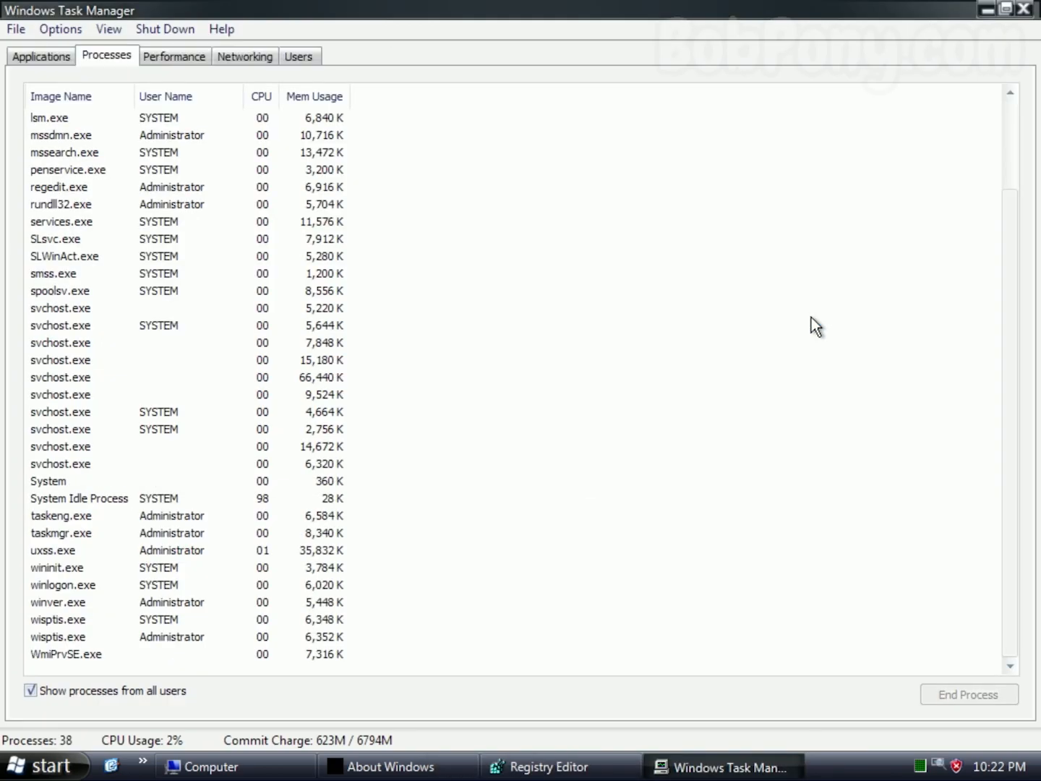
pyautogui.doubleClick(655, 18)
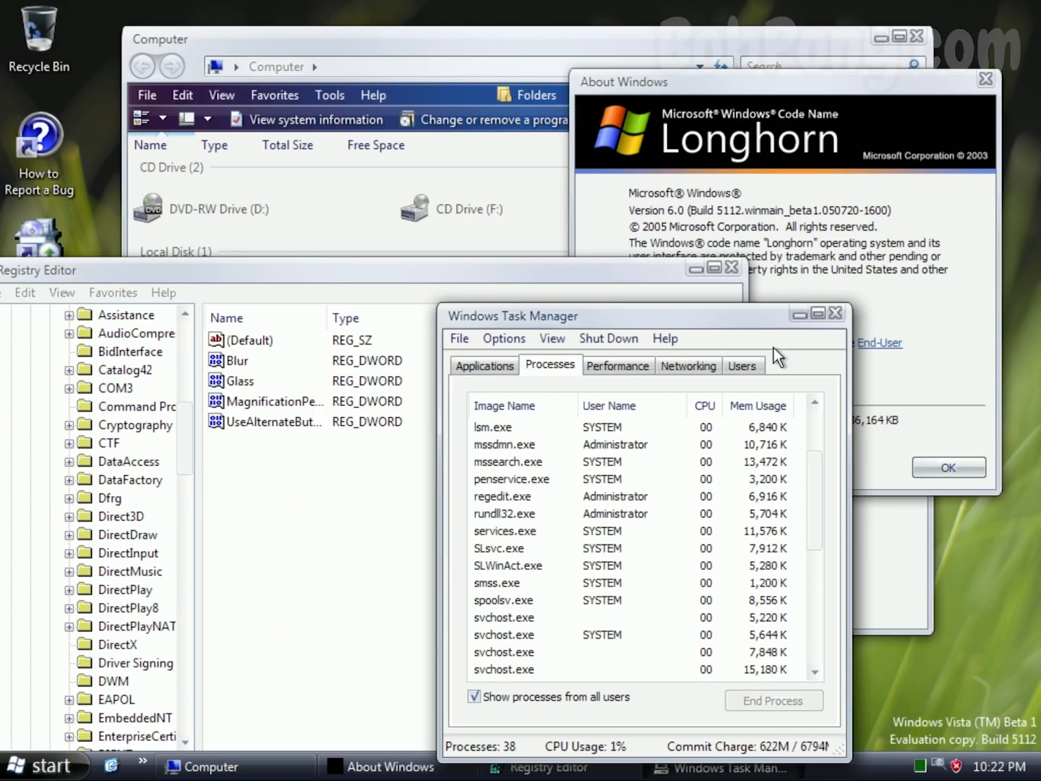
pyautogui.moveTo(759, 328); pyautogui.dragTo(790, 265)
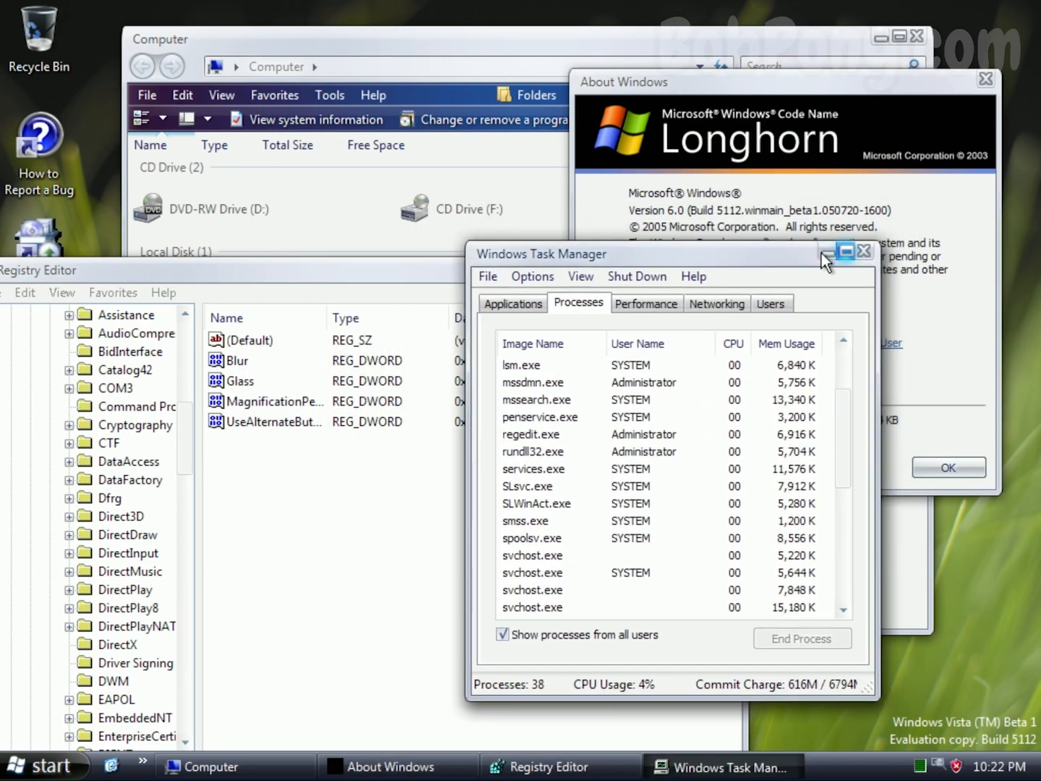
pyautogui.click(846, 251)
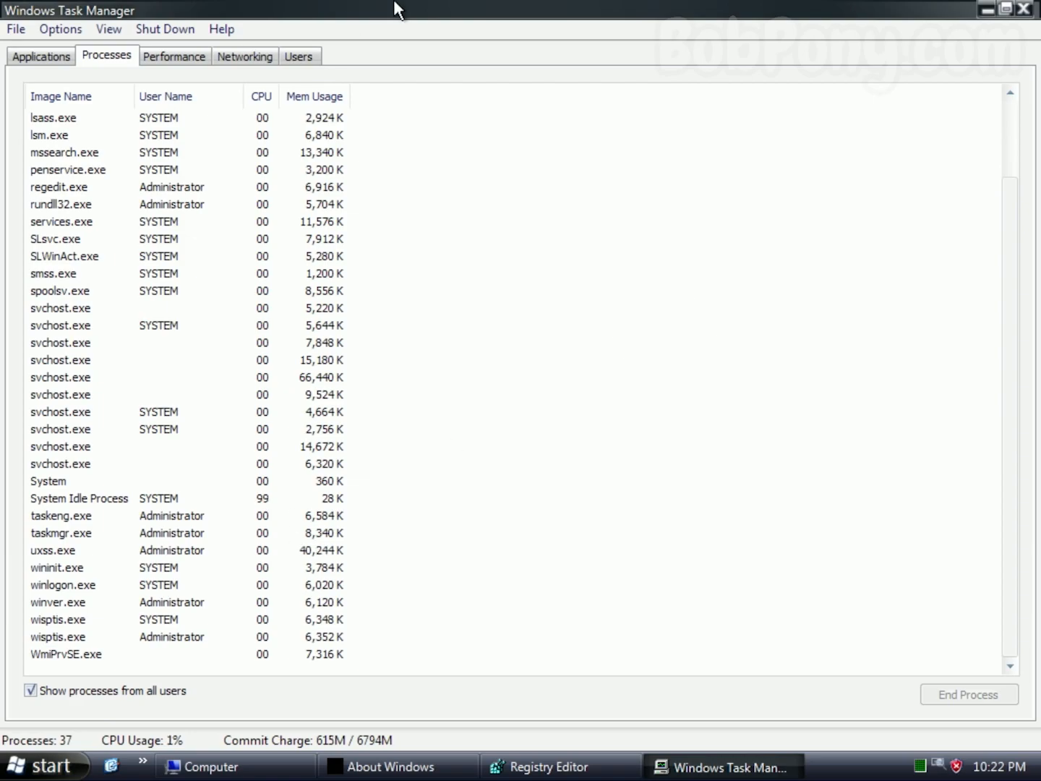
pyautogui.doubleClick(396, 10)
# - Open the Run dialog and cancel it, and move the Task Manager window off the Registry Editor's value data
pyautogui.press('super+r')
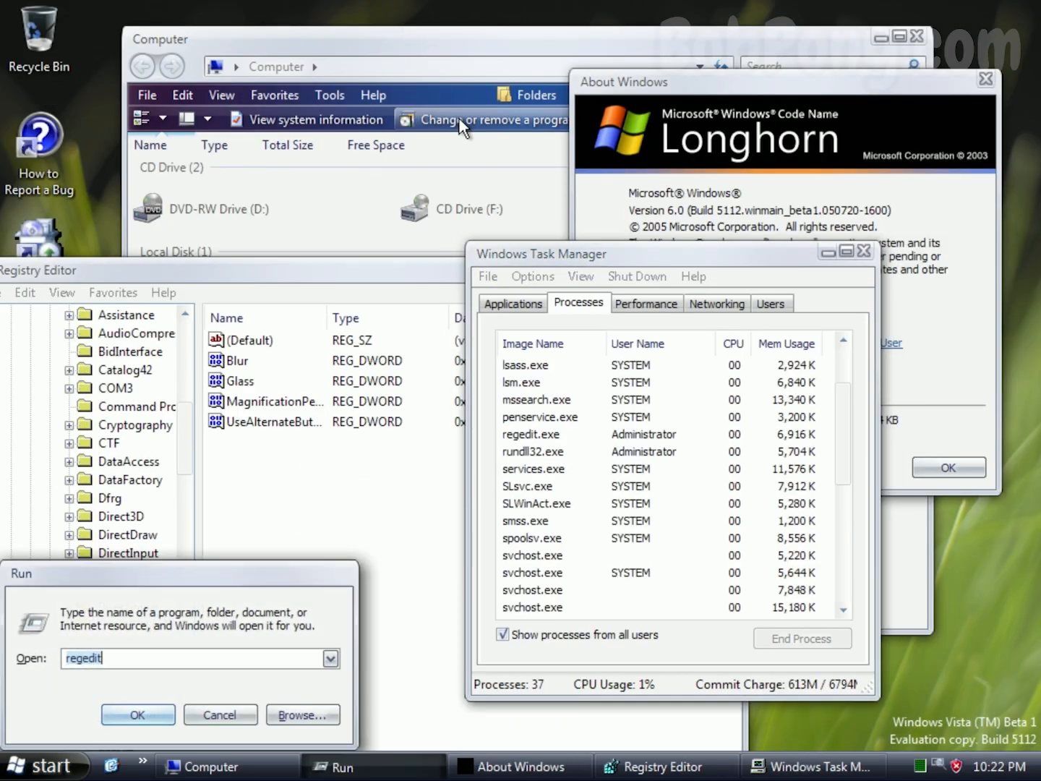
pyautogui.click(202, 706)
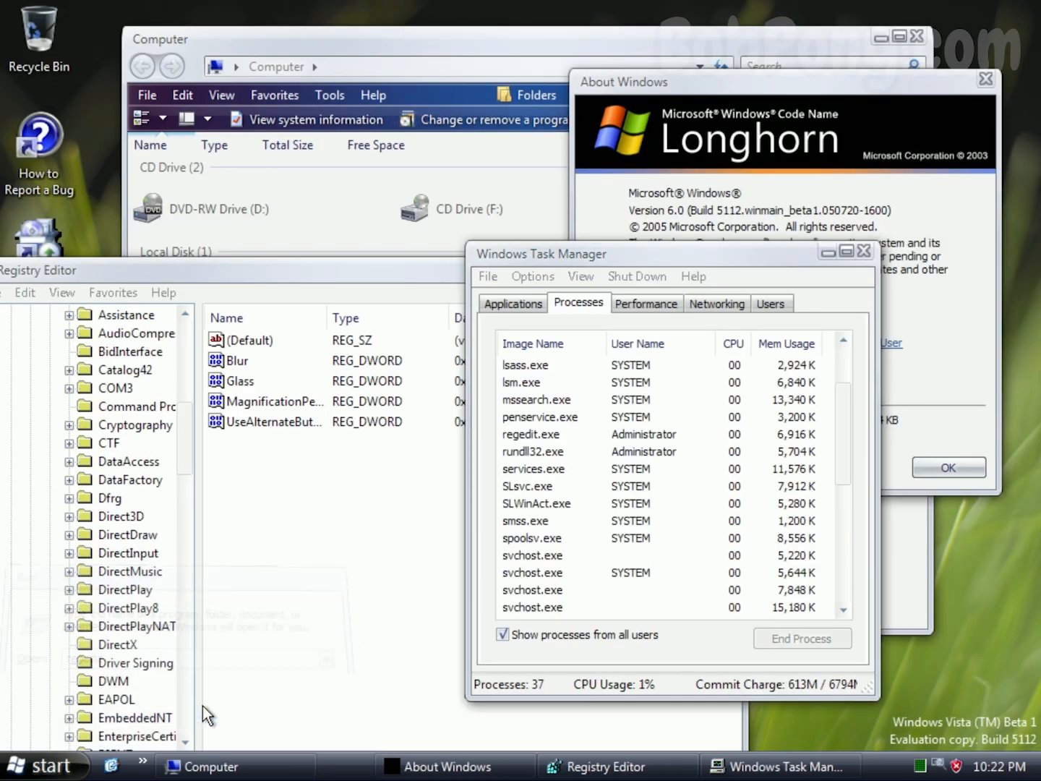
pyautogui.moveTo(632, 266); pyautogui.dragTo(711, 367)
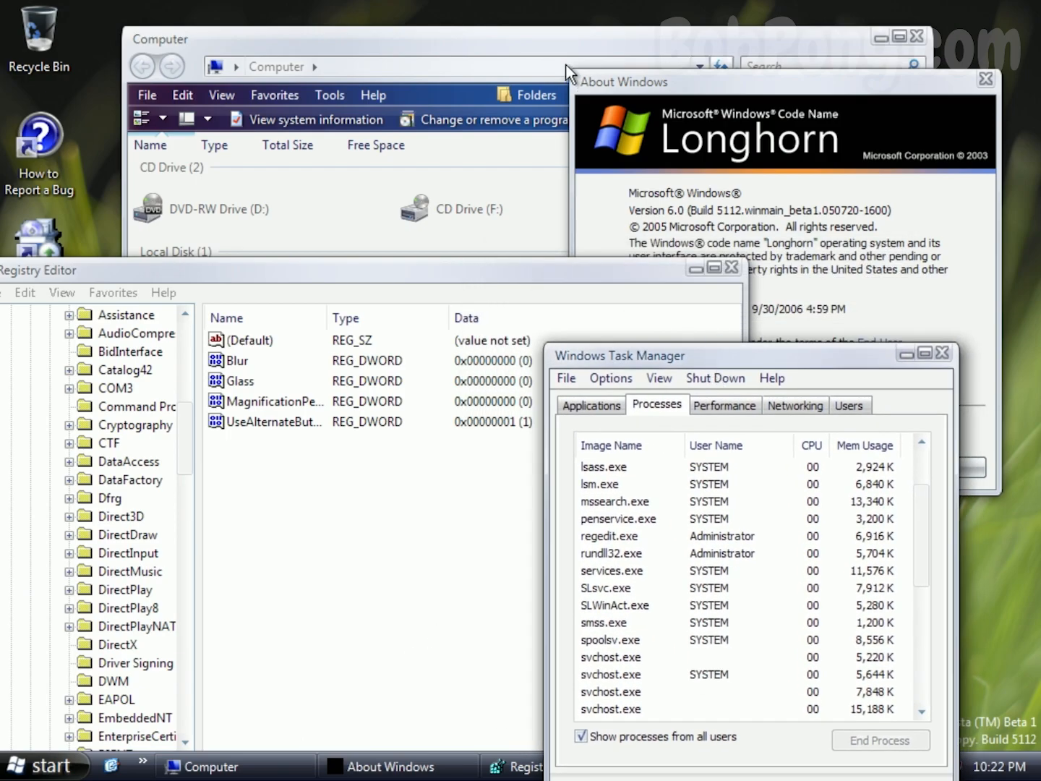
# - Move the Computer window and bring the About Windows dialog forward to examine their alternate caption buttons
pyautogui.moveTo(589, 44); pyautogui.dragTo(579, 76)
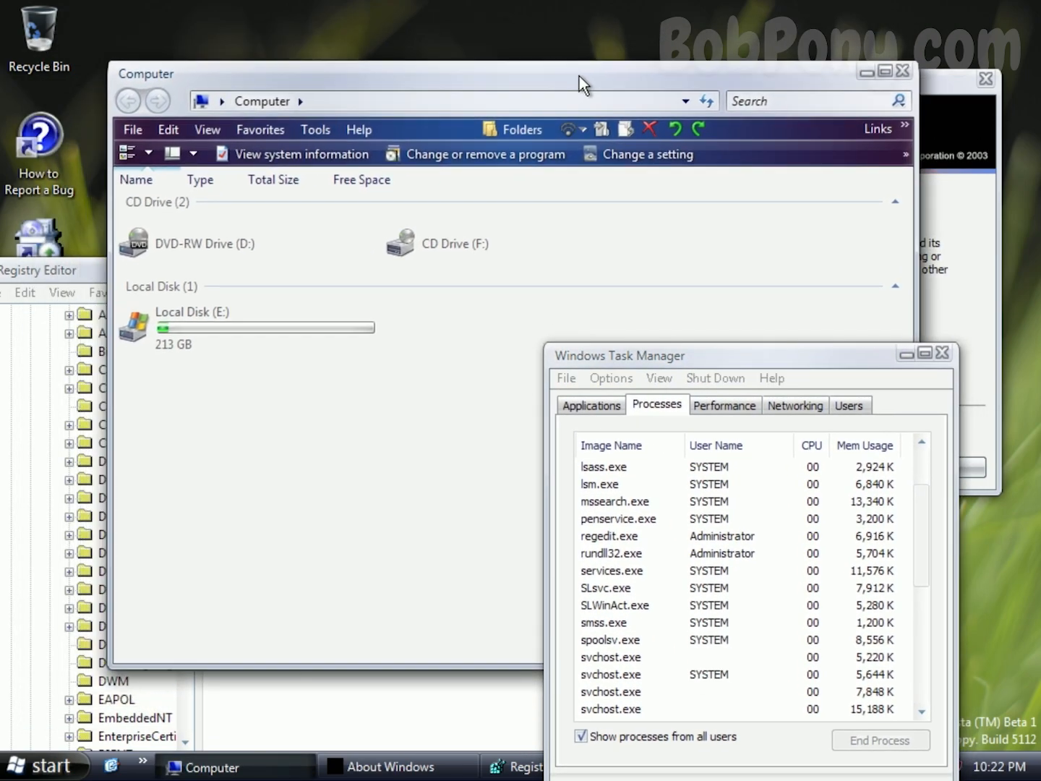
pyautogui.click(922, 133)
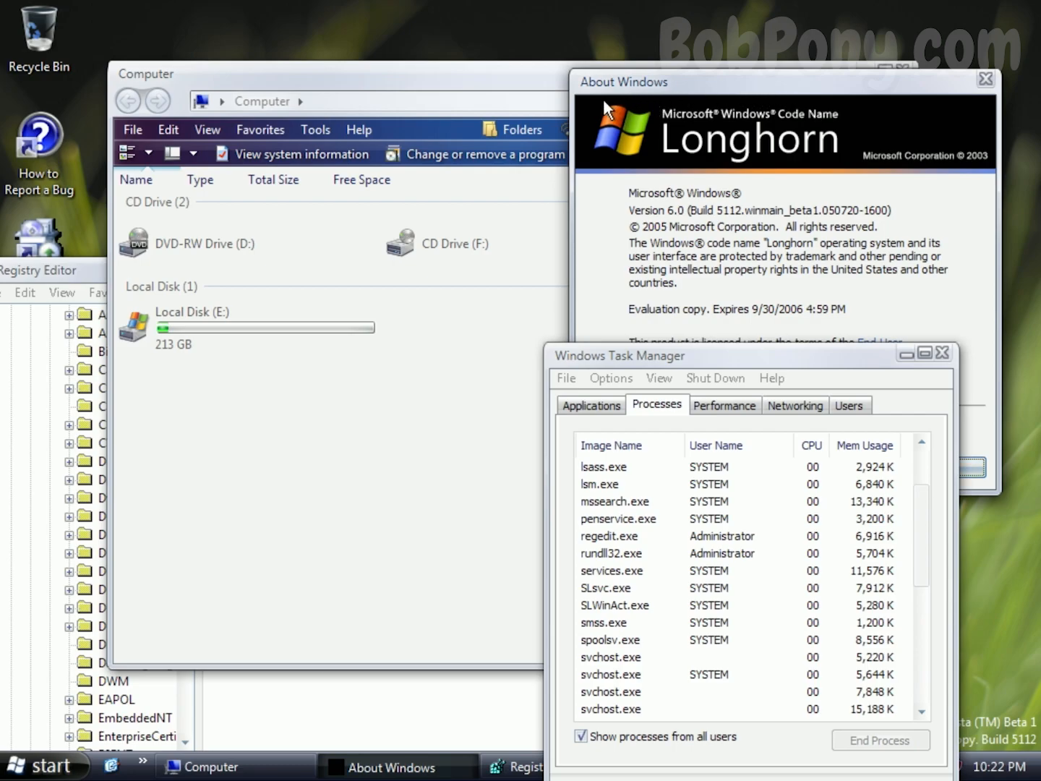
pyautogui.moveTo(537, 85); pyautogui.dragTo(543, 43)
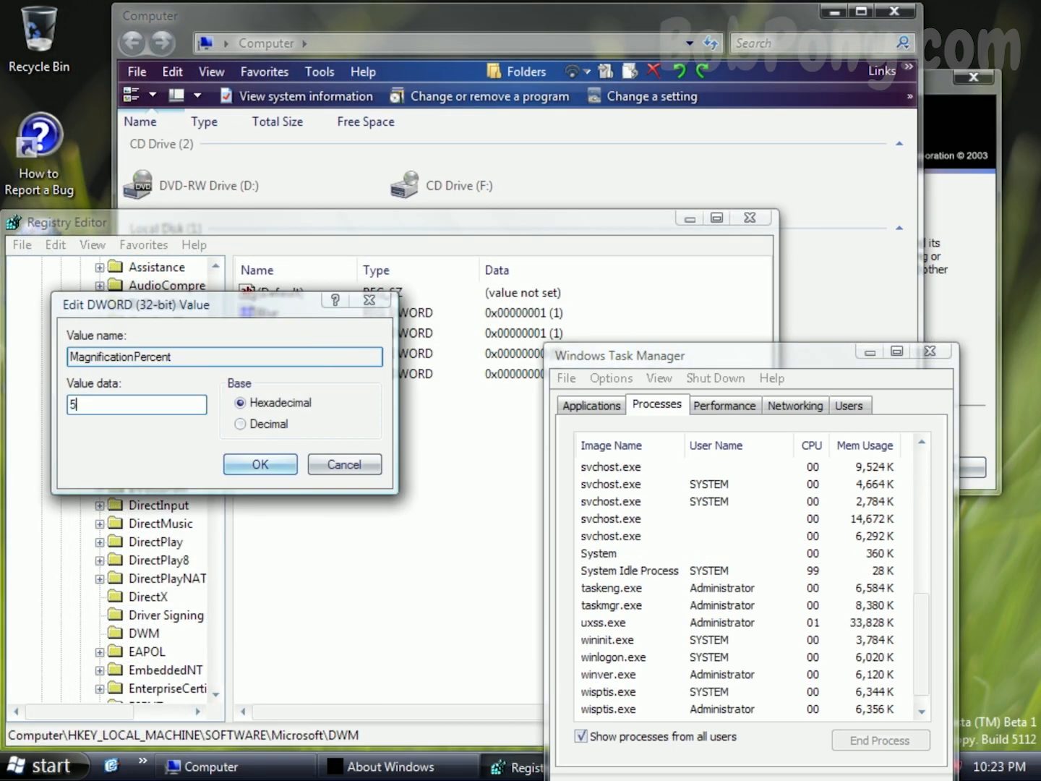
# - Set the DWM key's MagnificationPercent value to hexadecimal 50 and view the value editor and Run dialog at that scale, closing both
pyautogui.write('0')
pyautogui.press('Return')
pyautogui.doubleClick(321, 353)
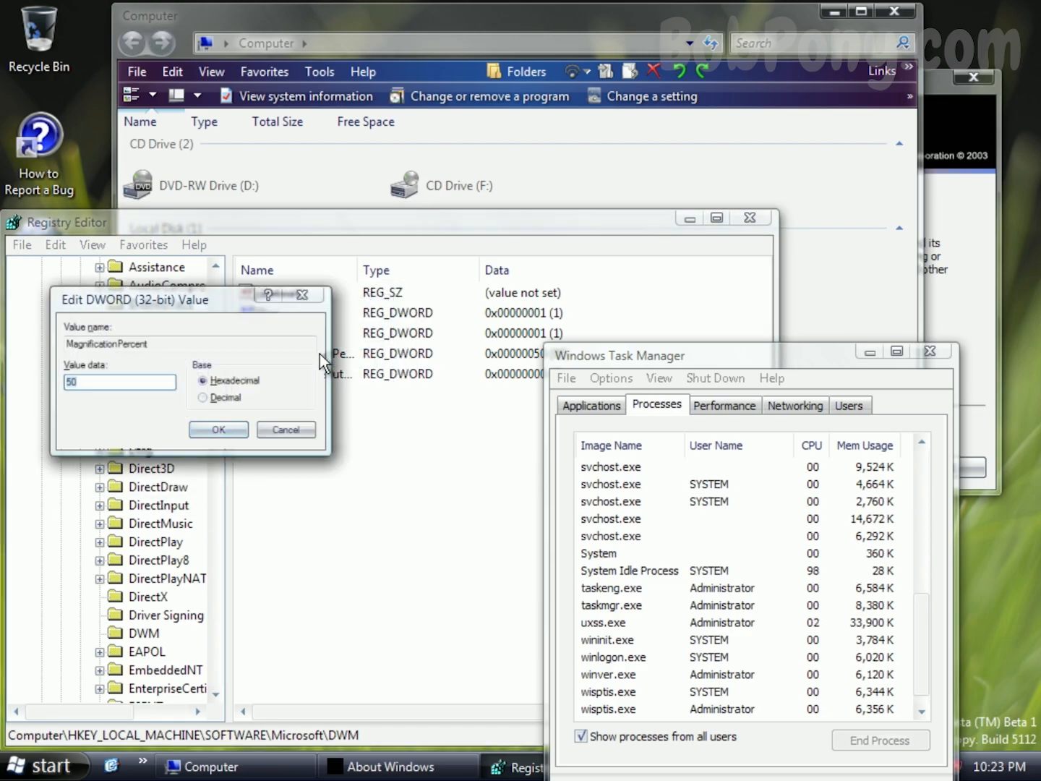
pyautogui.moveTo(177, 296); pyautogui.dragTo(209, 309)
pyautogui.click(350, 309)
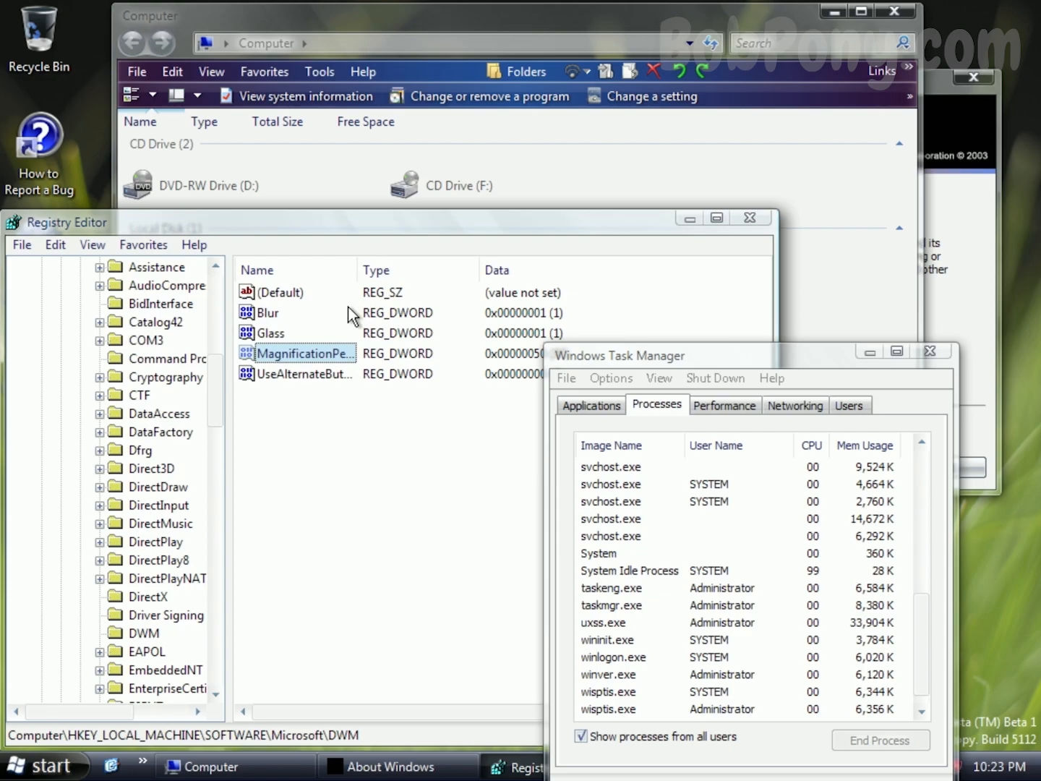
pyautogui.press('super+r')
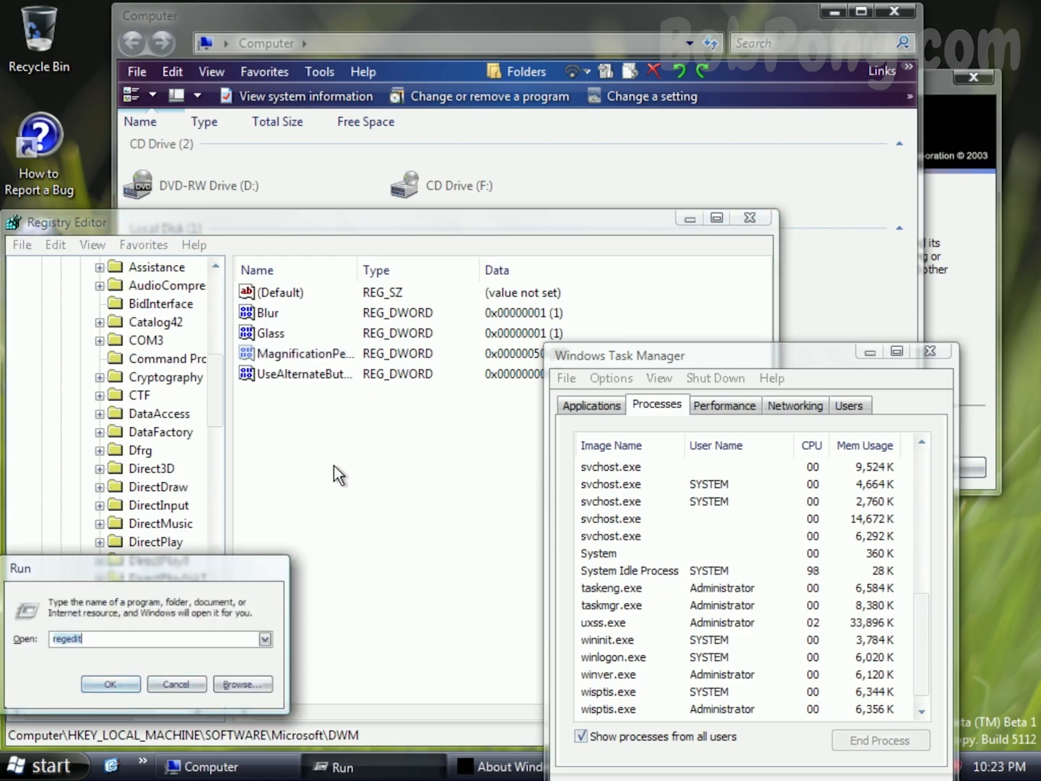
pyautogui.press('Escape')
# - Set MagnificationPercent to hexadecimal 30, reopen its editor to move it around at that scale, and close it
pyautogui.doubleClick(269, 354)
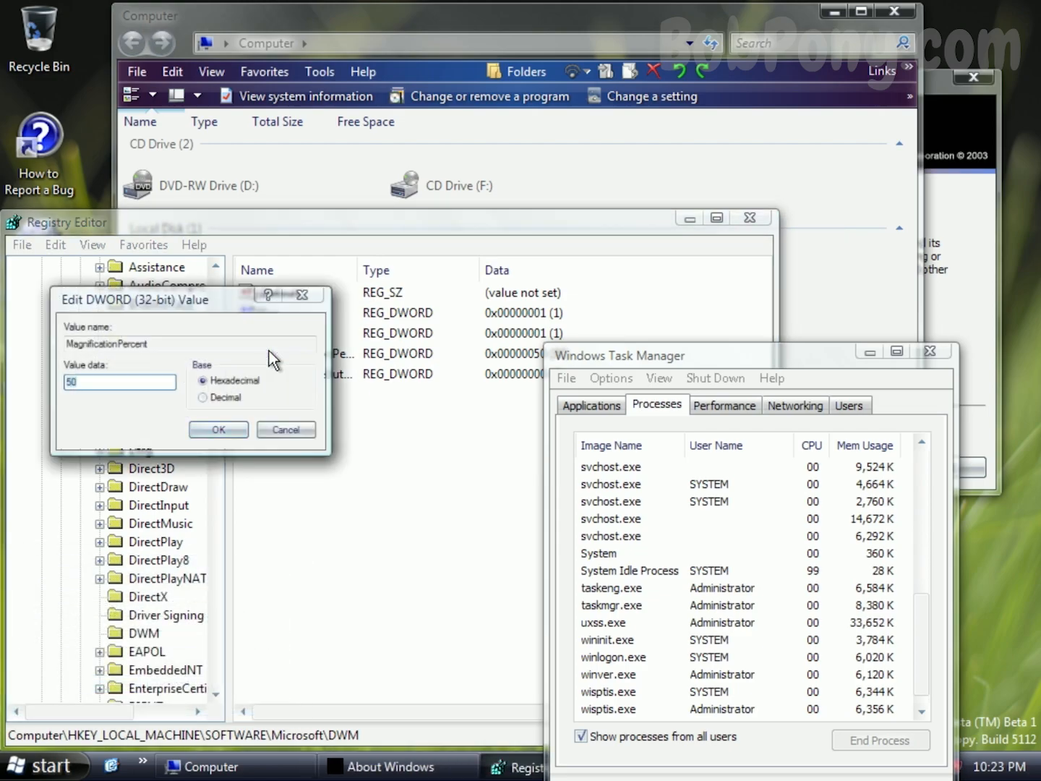
pyautogui.write('30')
pyautogui.press('Return')
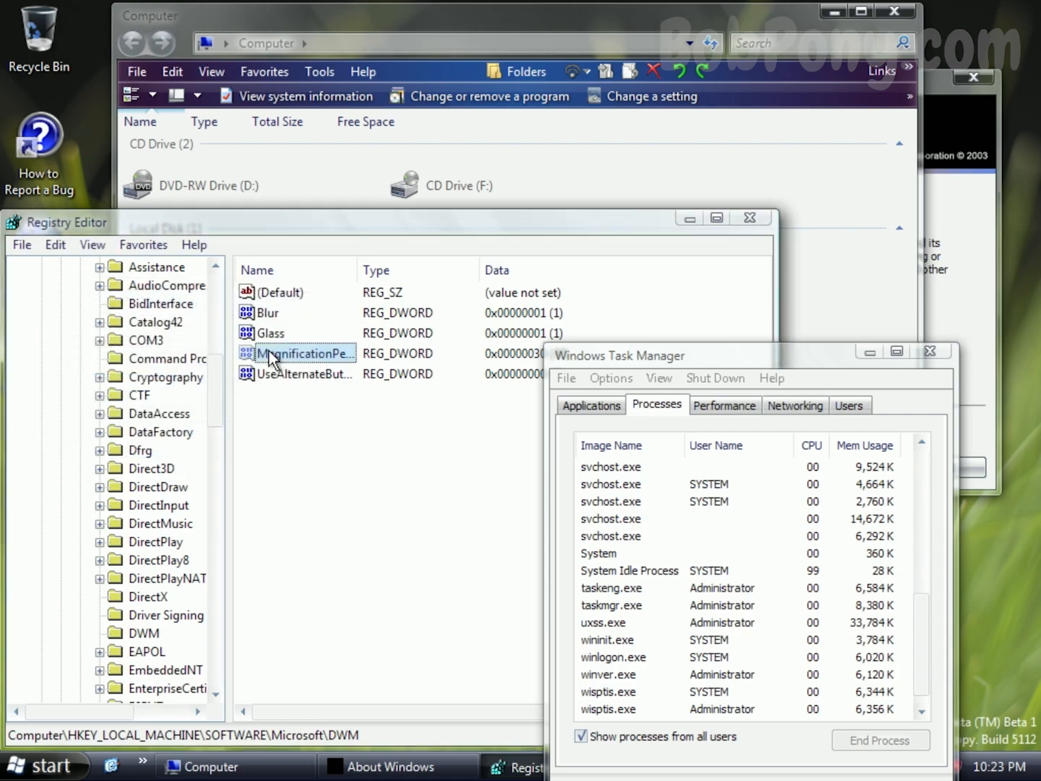
pyautogui.doubleClick(269, 354)
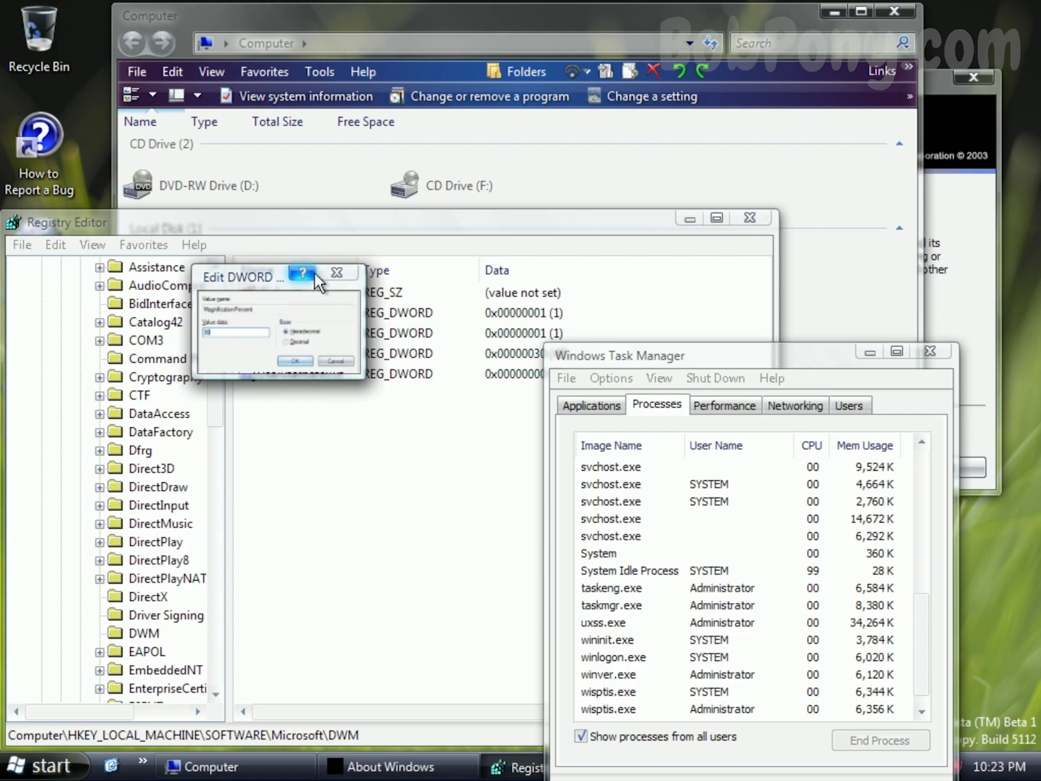
pyautogui.moveTo(266, 275)
pyautogui.mouseDown()
pyautogui.moveTo(219, 230)
pyautogui.moveTo(265, 281)
pyautogui.mouseUp()
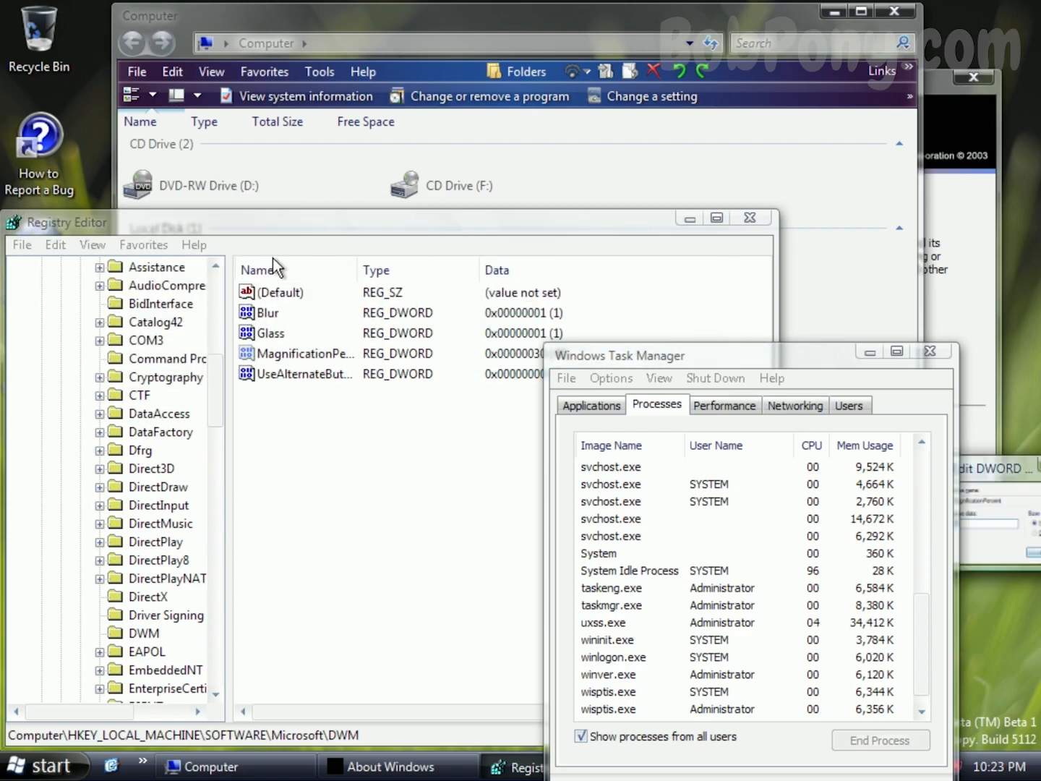
pyautogui.press('Escape')
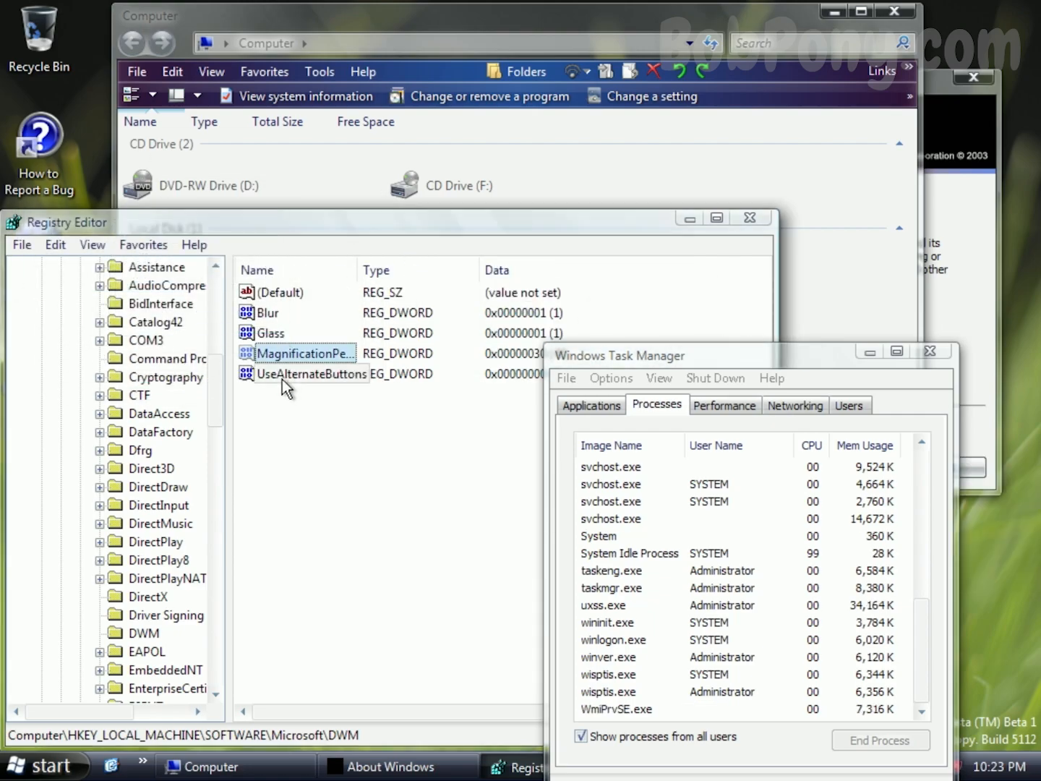
# - Set MagnificationPercent to hexadecimal 10 and move the Task Manager window off the Registry Editor's value data
pyautogui.doubleClick(282, 358)
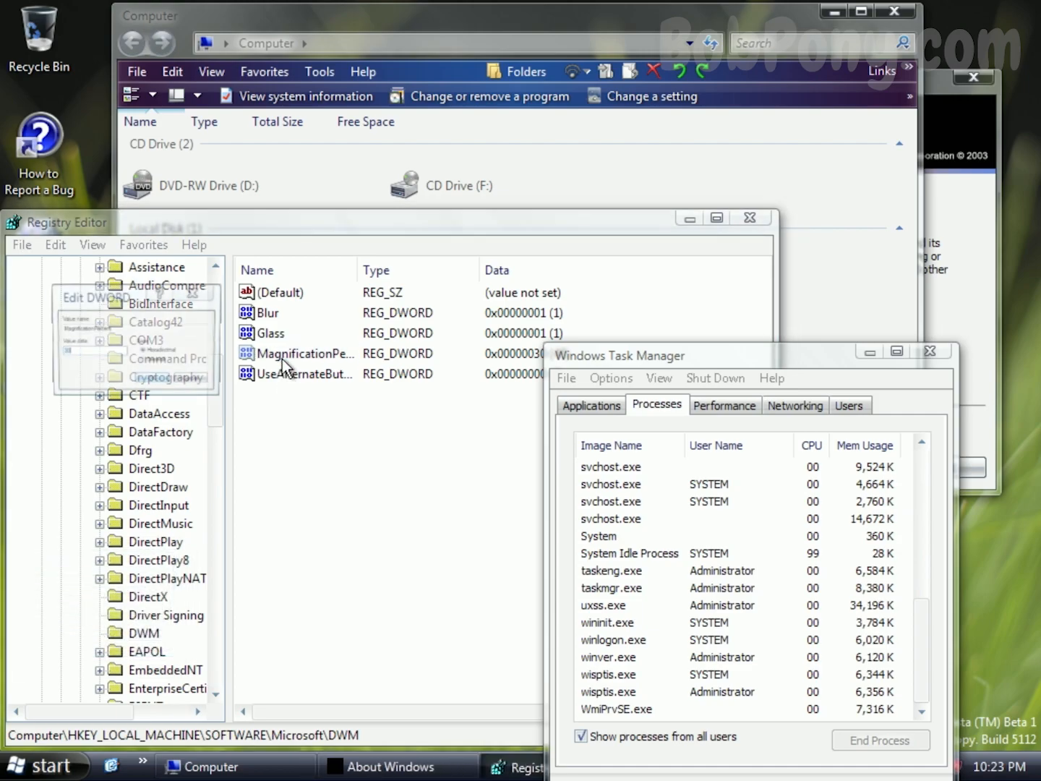
pyautogui.write('10')
pyautogui.press('Return')
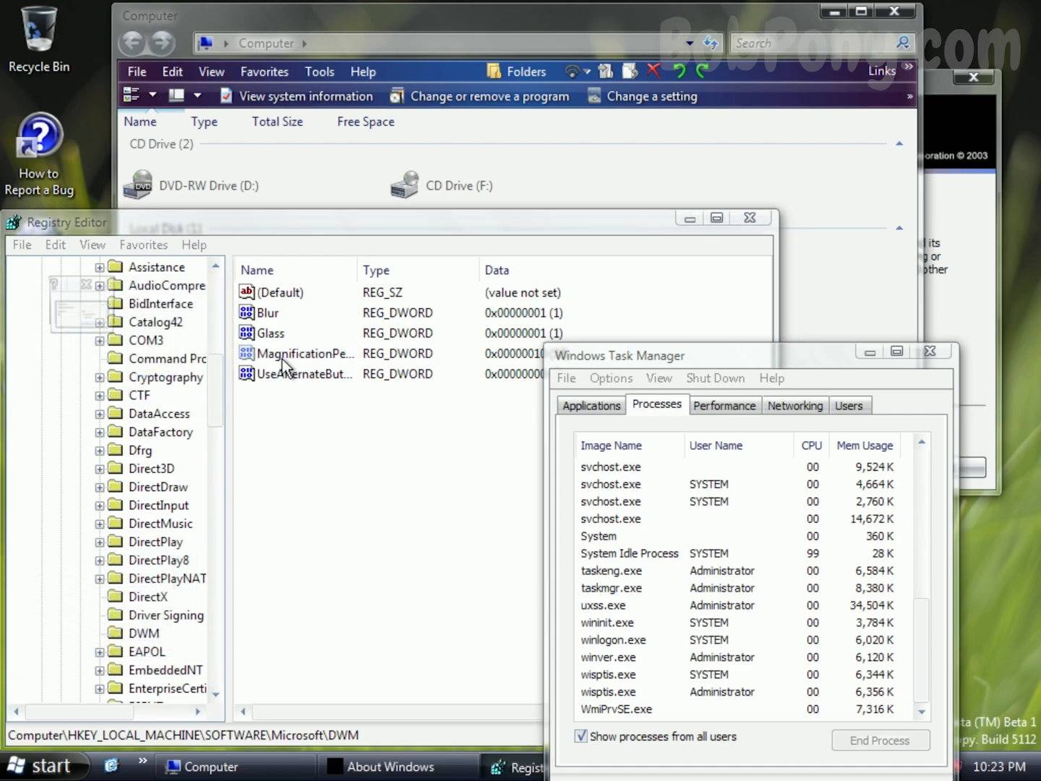
pyautogui.moveTo(822, 365); pyautogui.dragTo(884, 348)
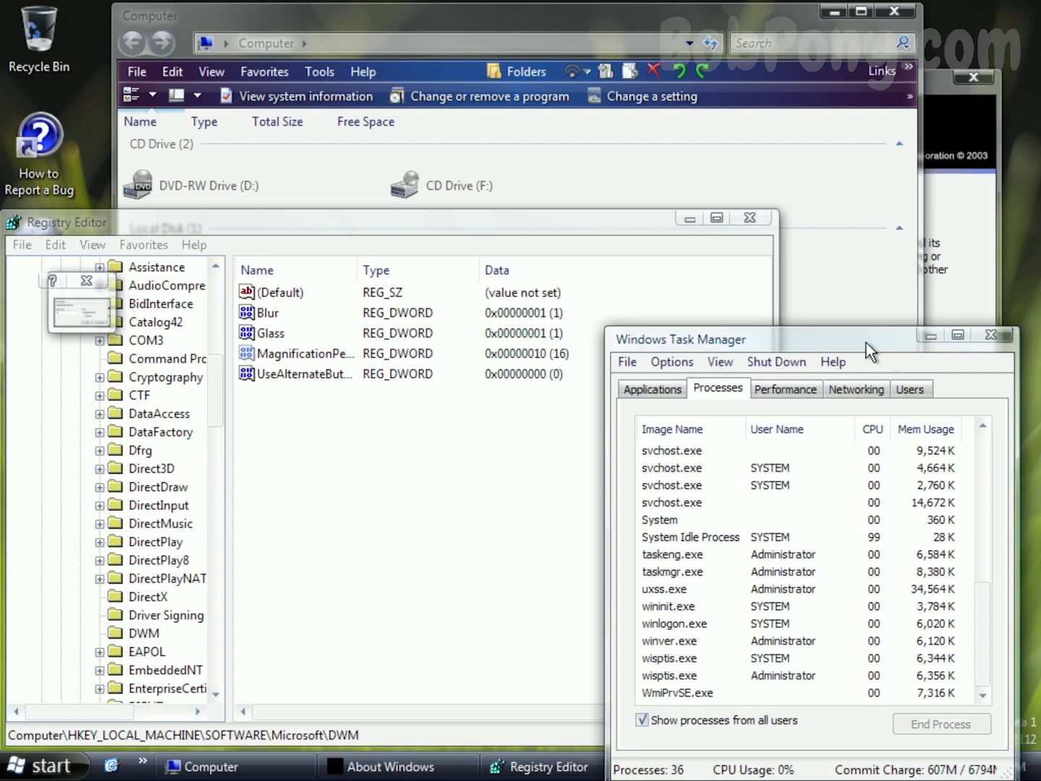
# - Set MagnificationPercent to 1 in the shrunken value editor and reopen the editor to view it at that scale
pyautogui.click(92, 296)
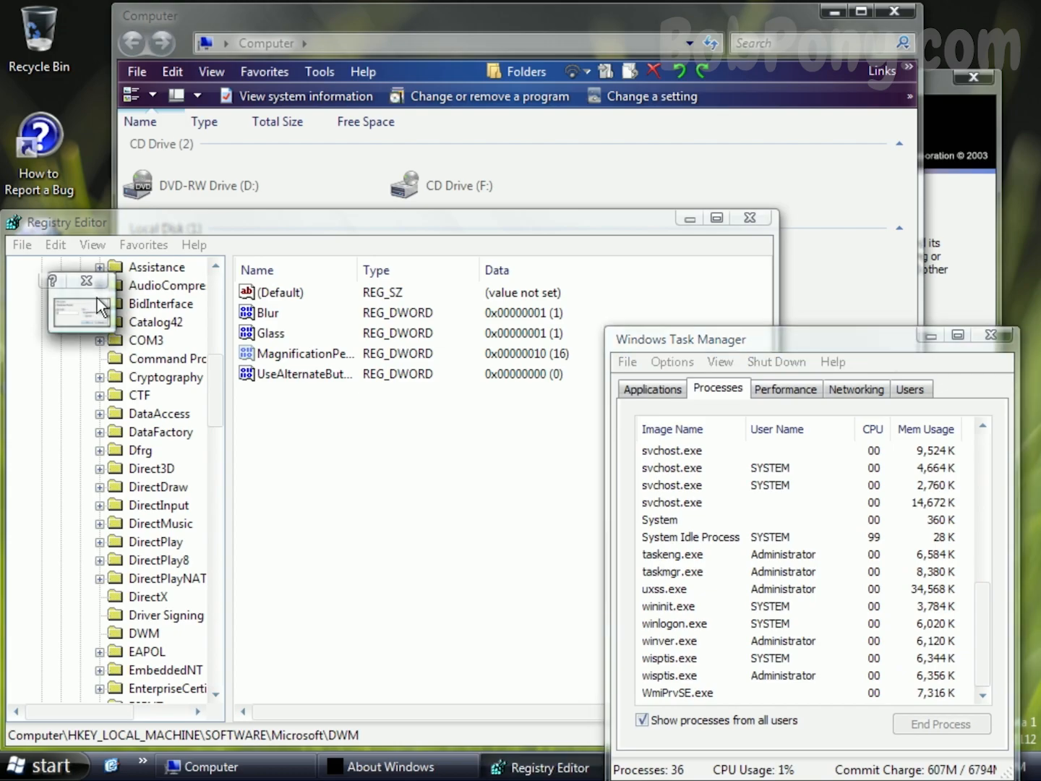
pyautogui.write('1')
pyautogui.press('Return')
pyautogui.press('Return')
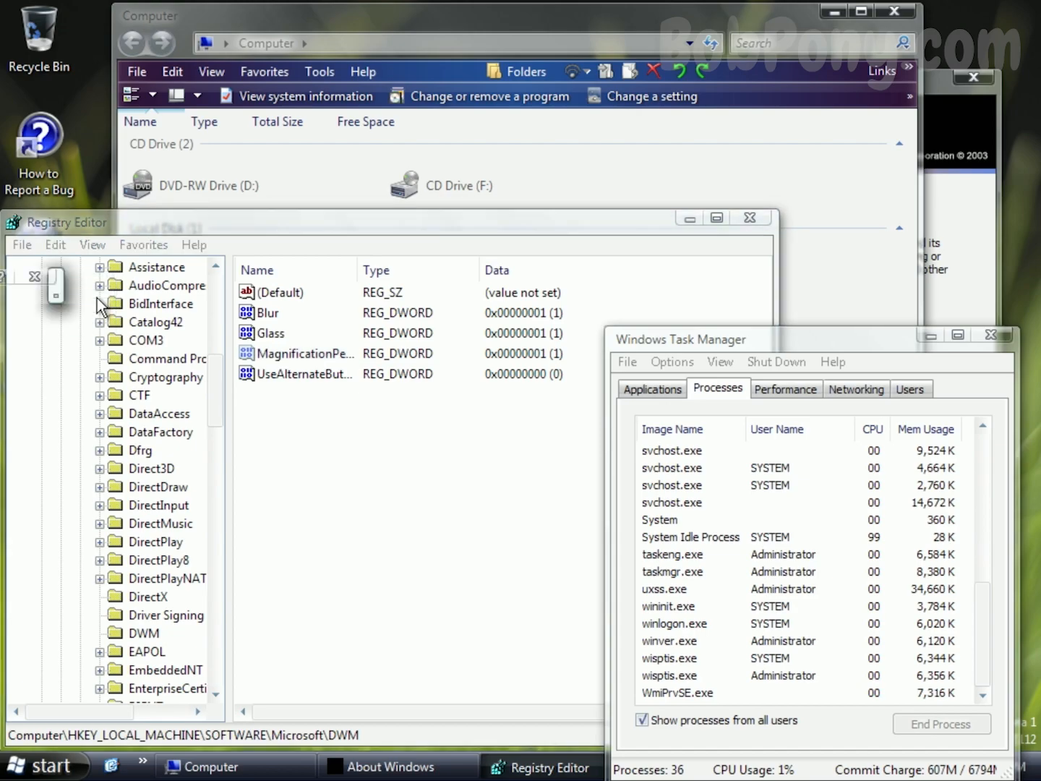
pyautogui.press('Return')
pyautogui.press('Return')
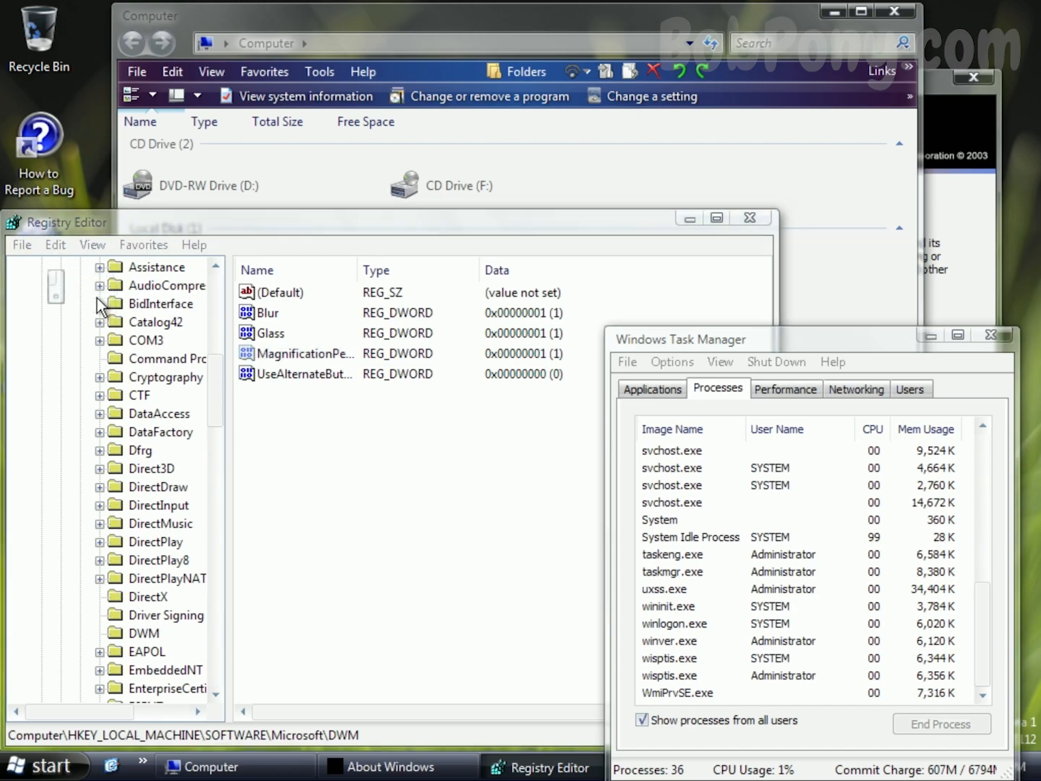
# - Set MagnificationPercent to hexadecimal 100 and view the value editor and Run dialog at that magnification, closing both
pyautogui.write('100')
pyautogui.press('Return')
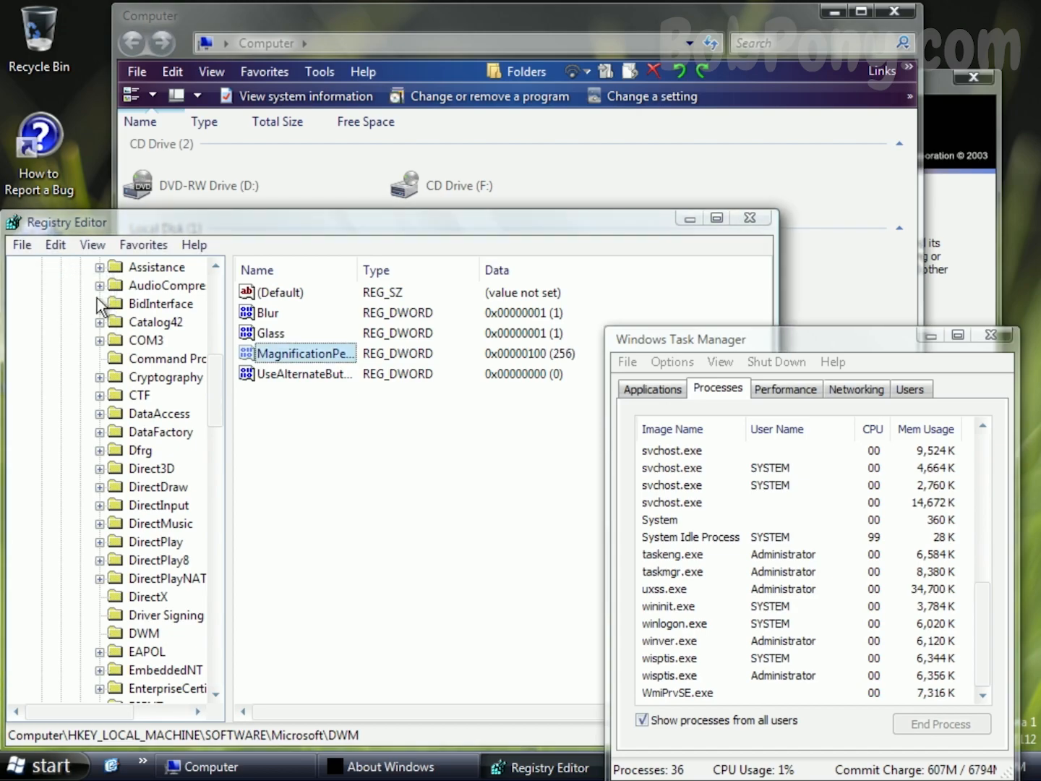
pyautogui.press('Return')
pyautogui.moveTo(100, 301); pyautogui.dragTo(112, 109)
pyautogui.press('Return')
pyautogui.press('super+r')
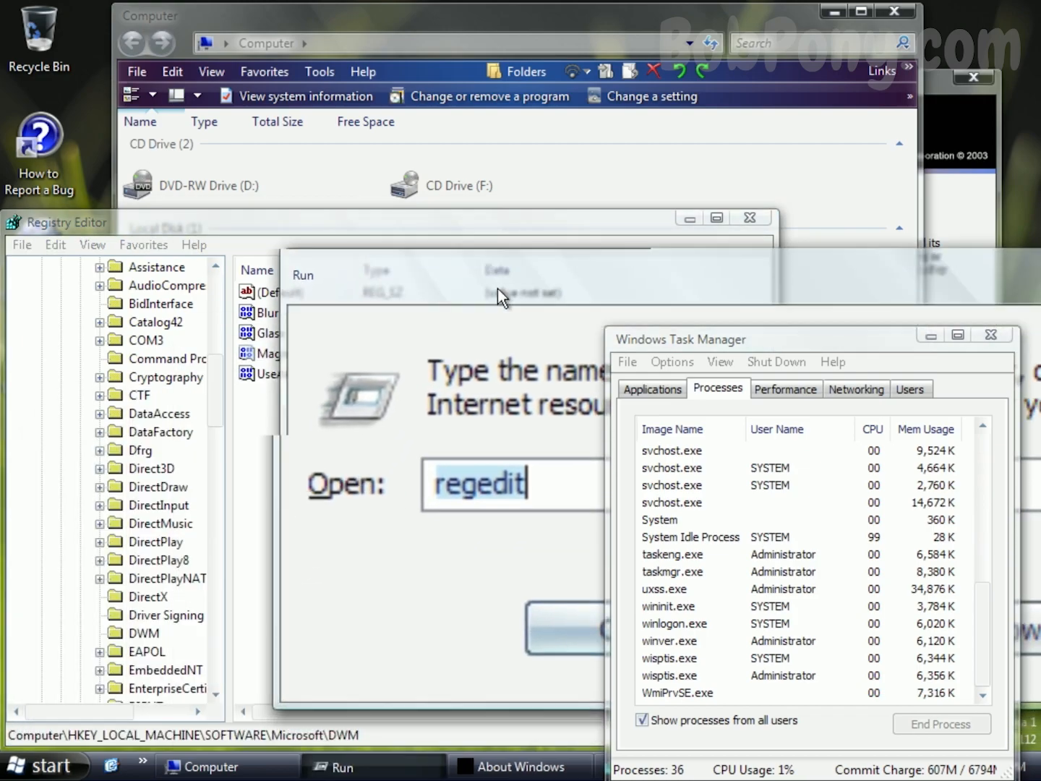
pyautogui.press('Return')
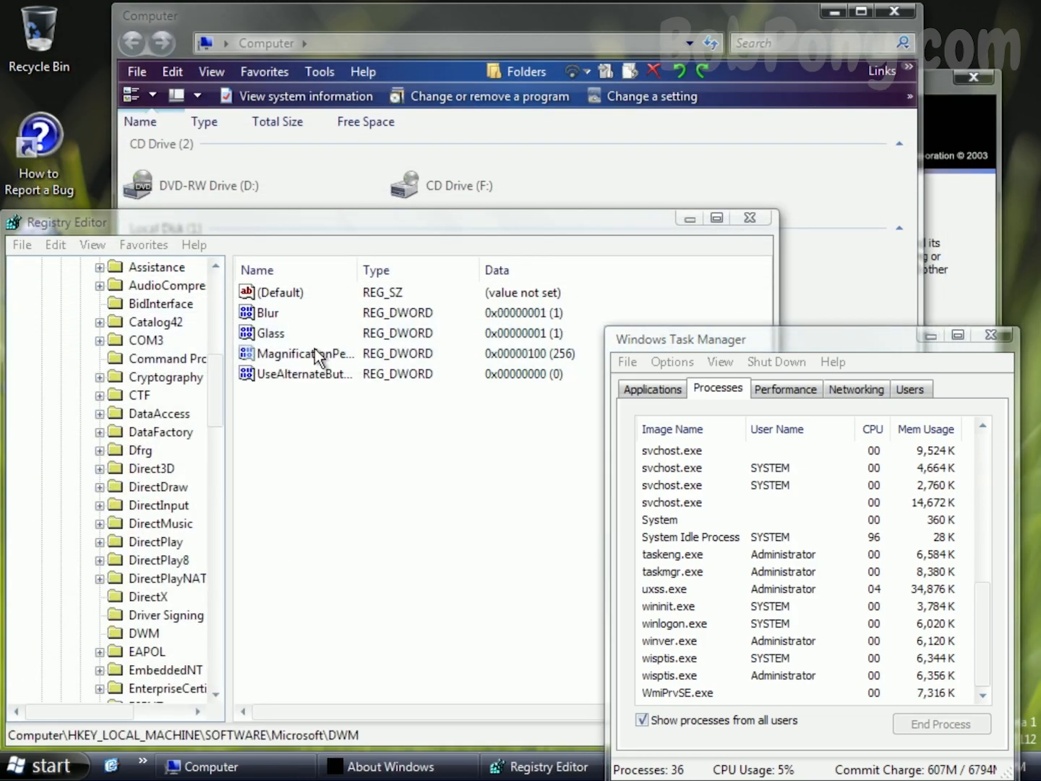
# - Set MagnificationPercent to hexadecimal 110 and check the enlarged value editor and Run dialog before closing them
pyautogui.doubleClick(307, 357)
pyautogui.write('1')
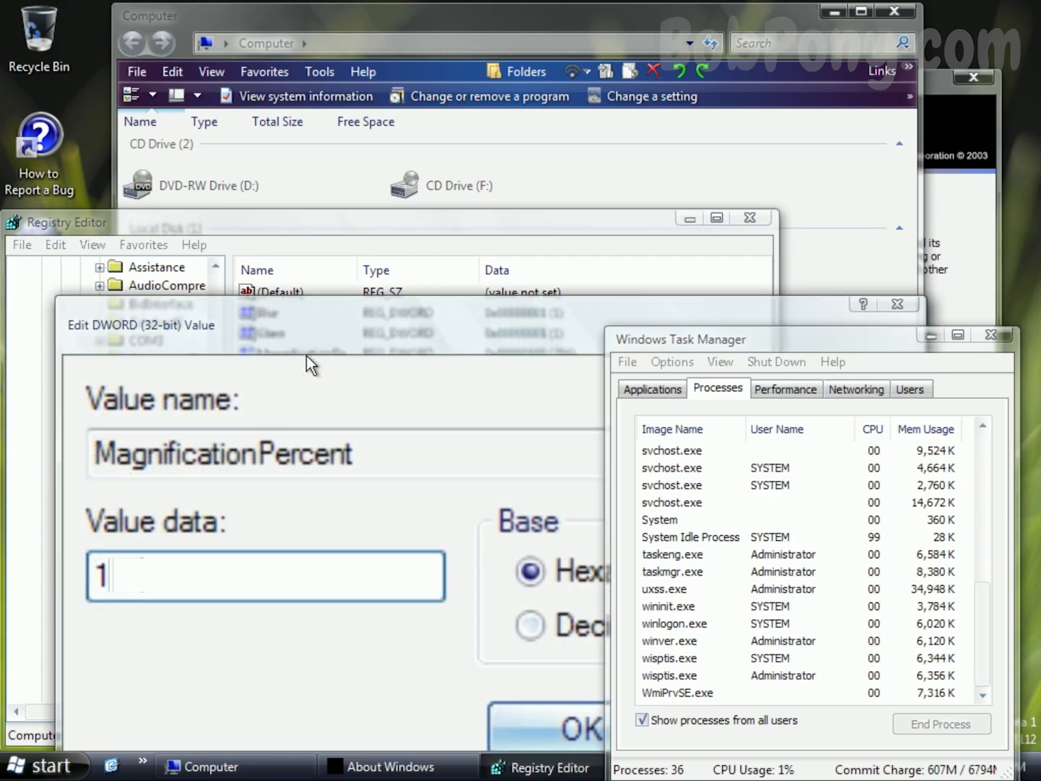
pyautogui.write('10')
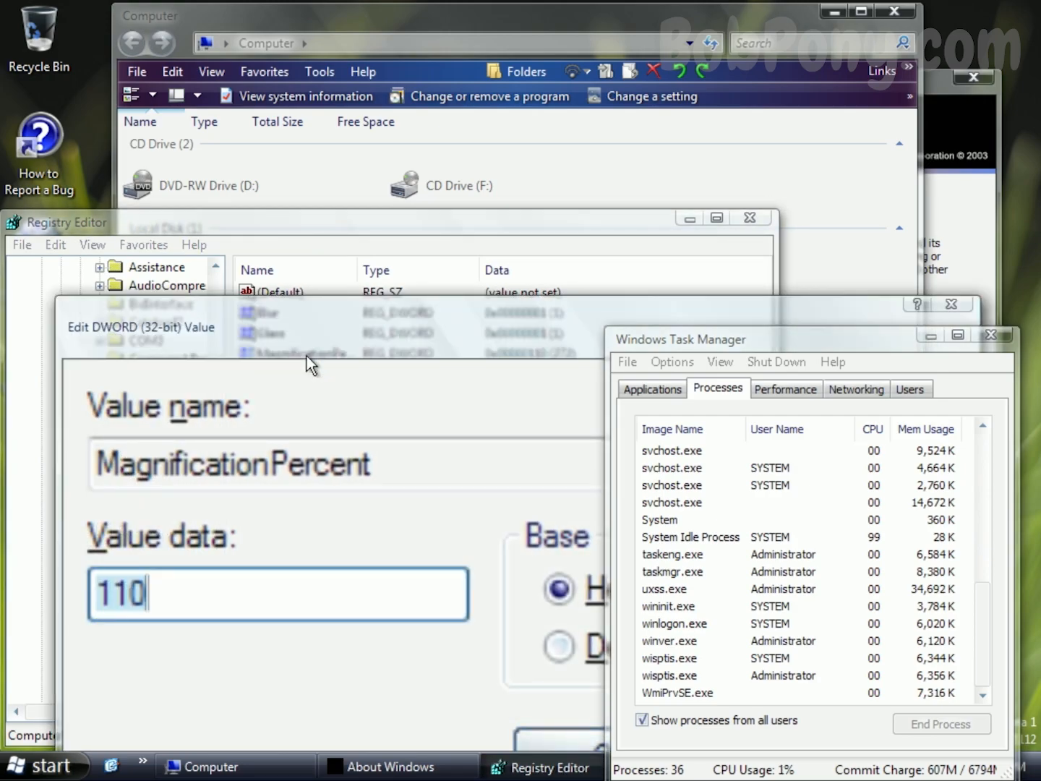
pyautogui.press('Return')
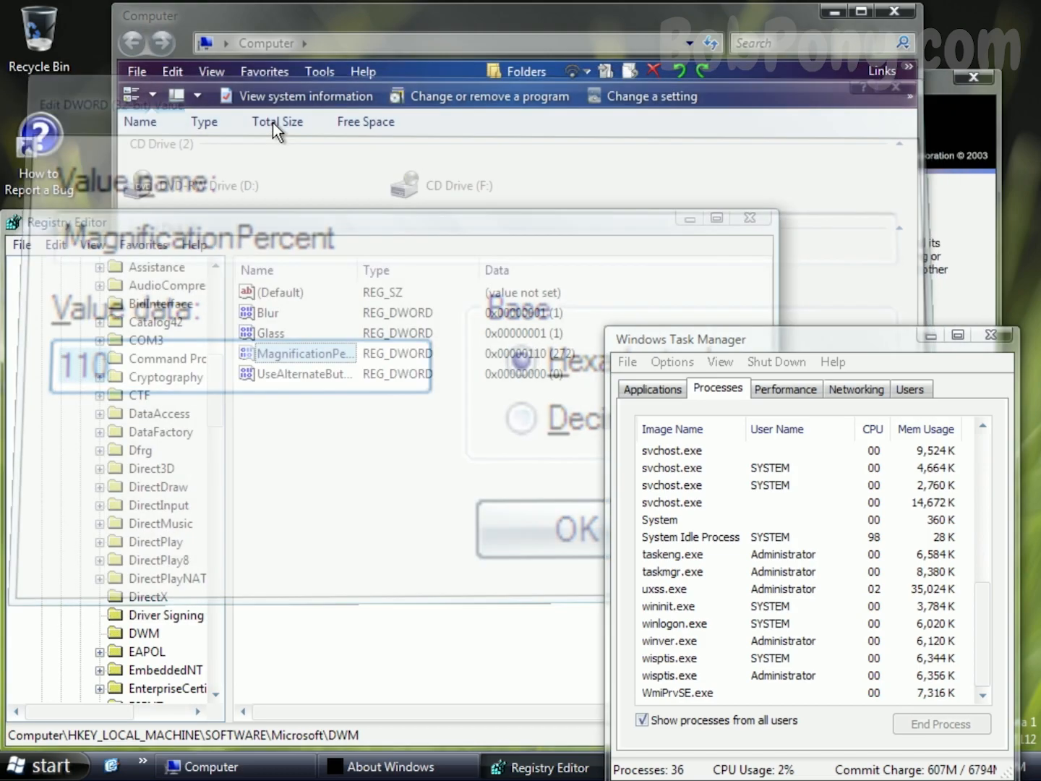
pyautogui.press('super+r')
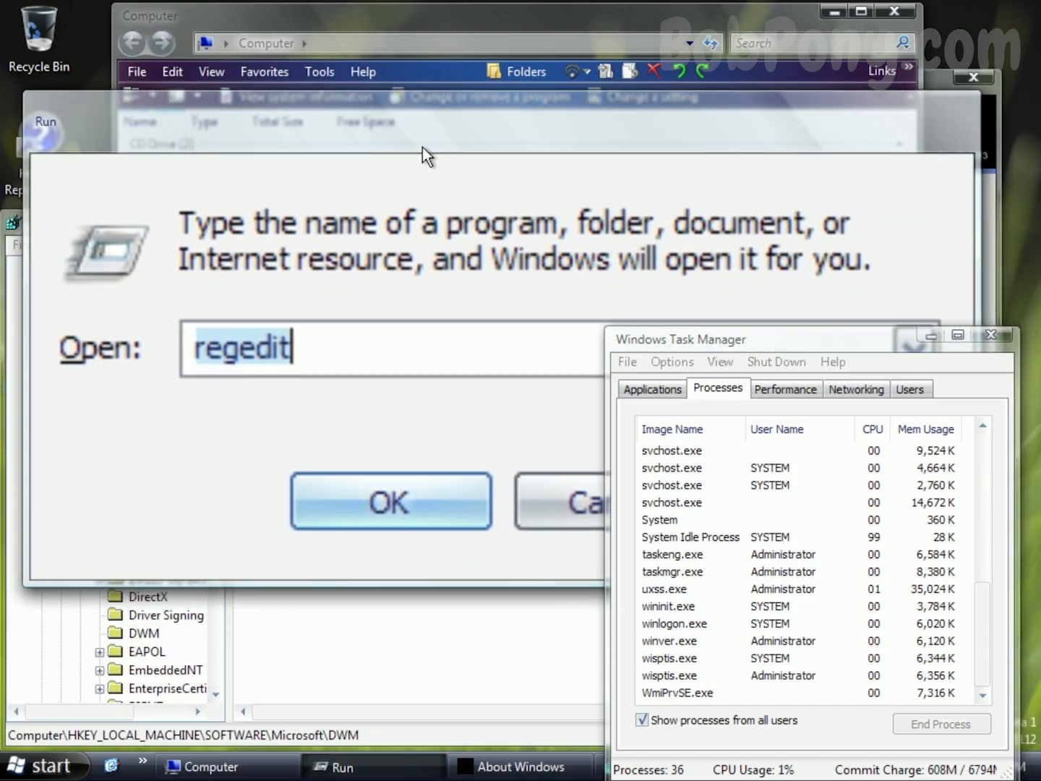
pyautogui.press('Return')
# - Set MagnificationPercent to hexadecimal 150, reopen its editor and the Run dialog to compare their size, and close them
pyautogui.doubleClick(319, 348)
pyautogui.write('150')
pyautogui.press('Return')
pyautogui.press('Return')
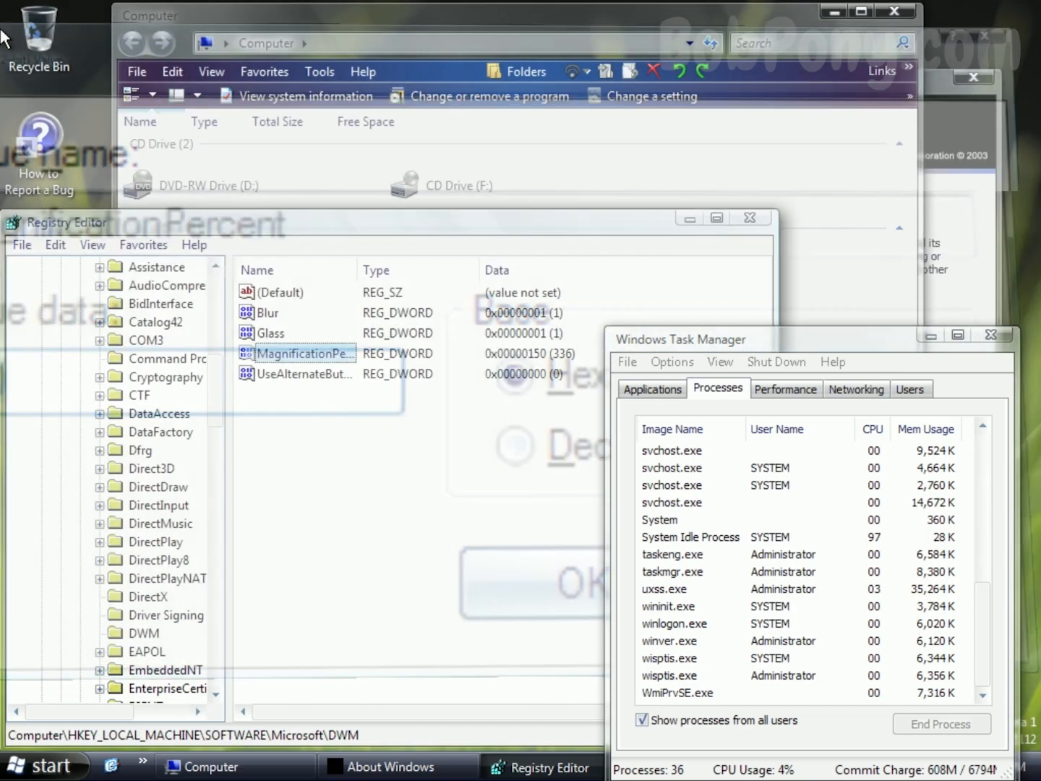
pyautogui.press('super+r')
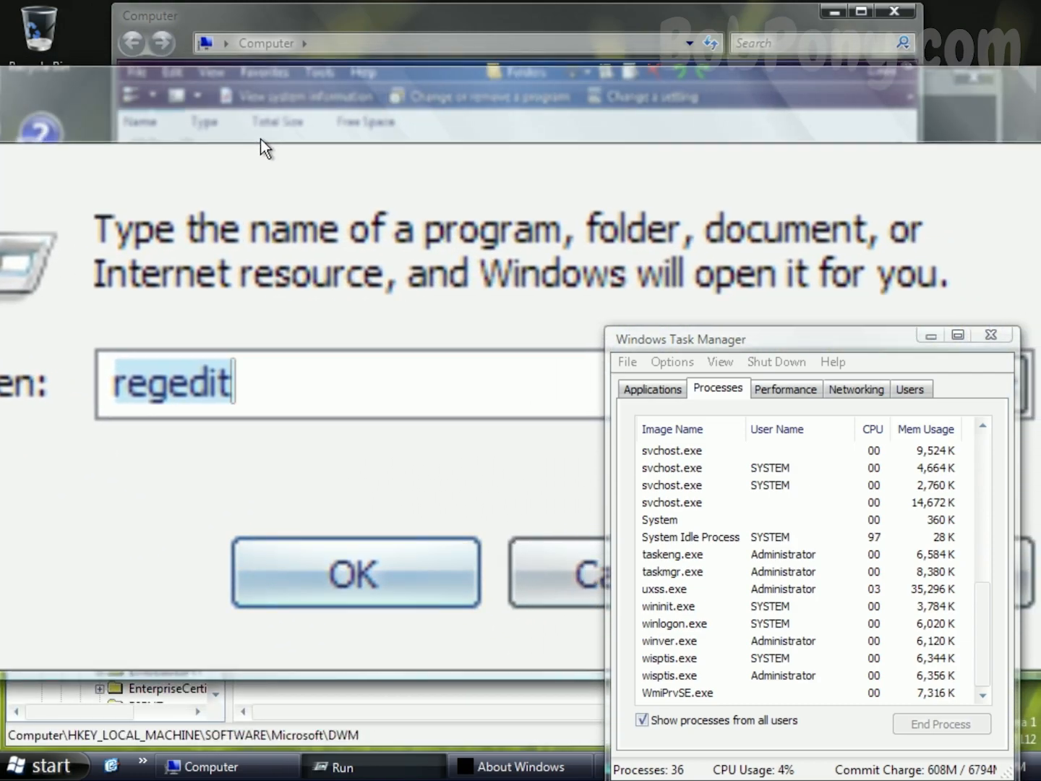
pyautogui.press('Return')
# - View Task Manager's Help and Shut Down menus at the current magnification and return to the Registry Editor
pyautogui.click(832, 361)
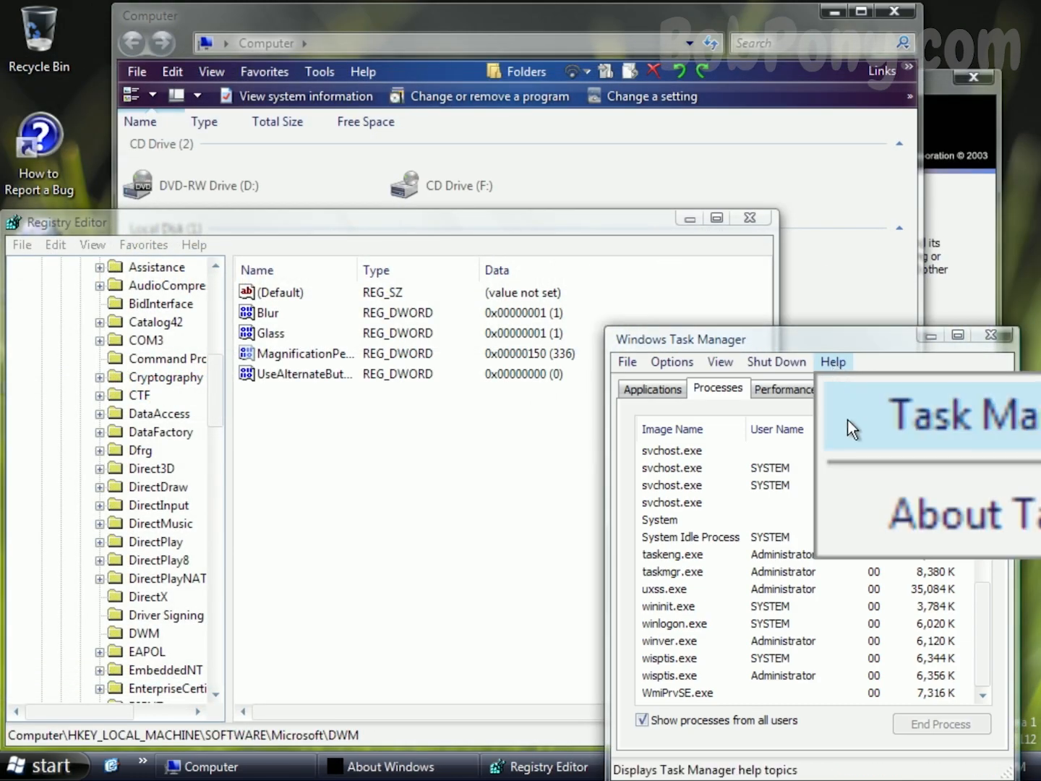
pyautogui.click(857, 396)
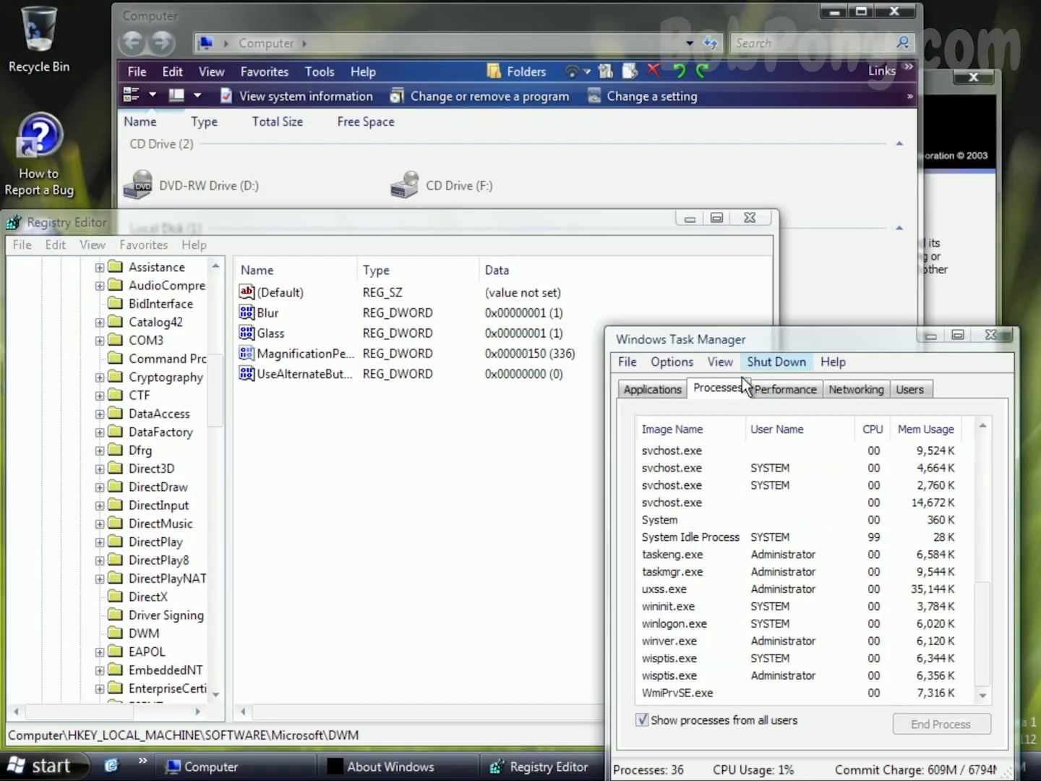
pyautogui.click(720, 362)
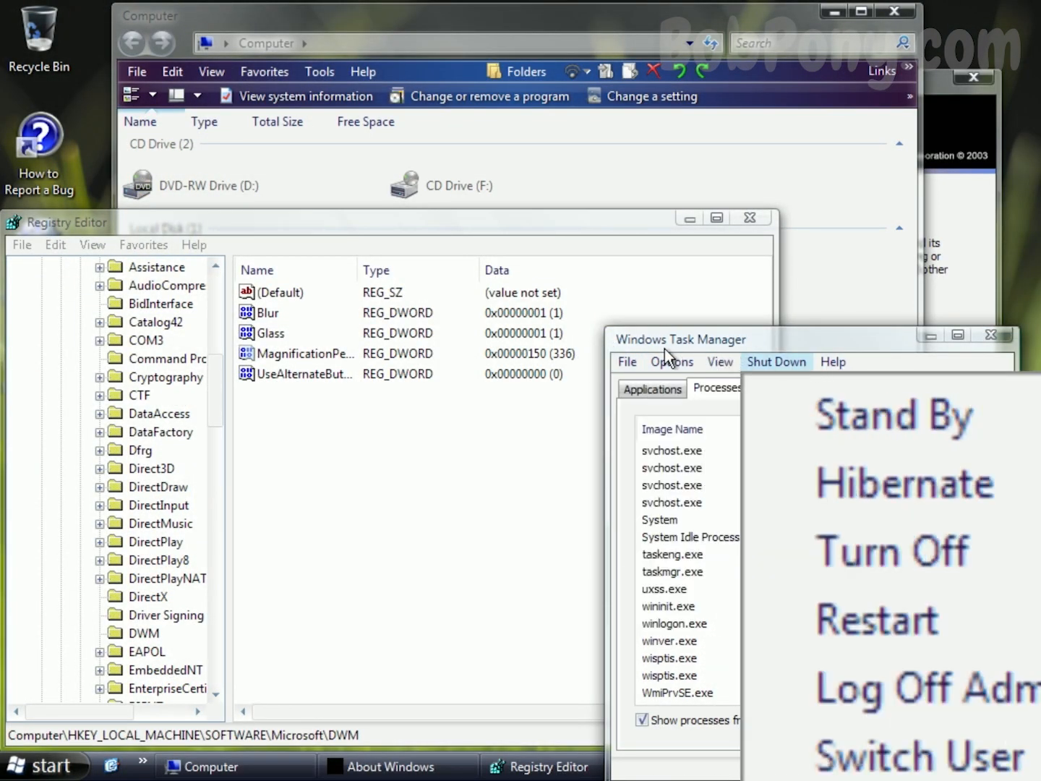
pyautogui.click(430, 401)
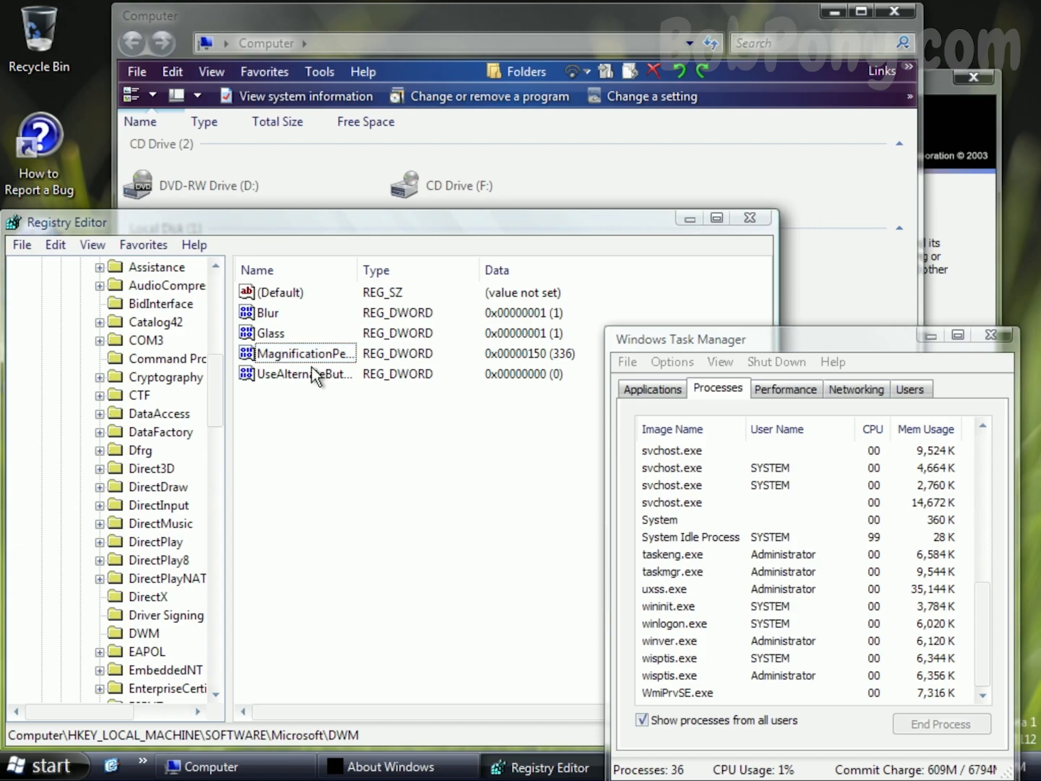
# - Set MagnificationPercent to hexadecimal 200 and move the value editor and Run dialog around at that magnification, closing both
pyautogui.doubleClick(311, 355)
pyautogui.write('200')
pyautogui.press('Return')
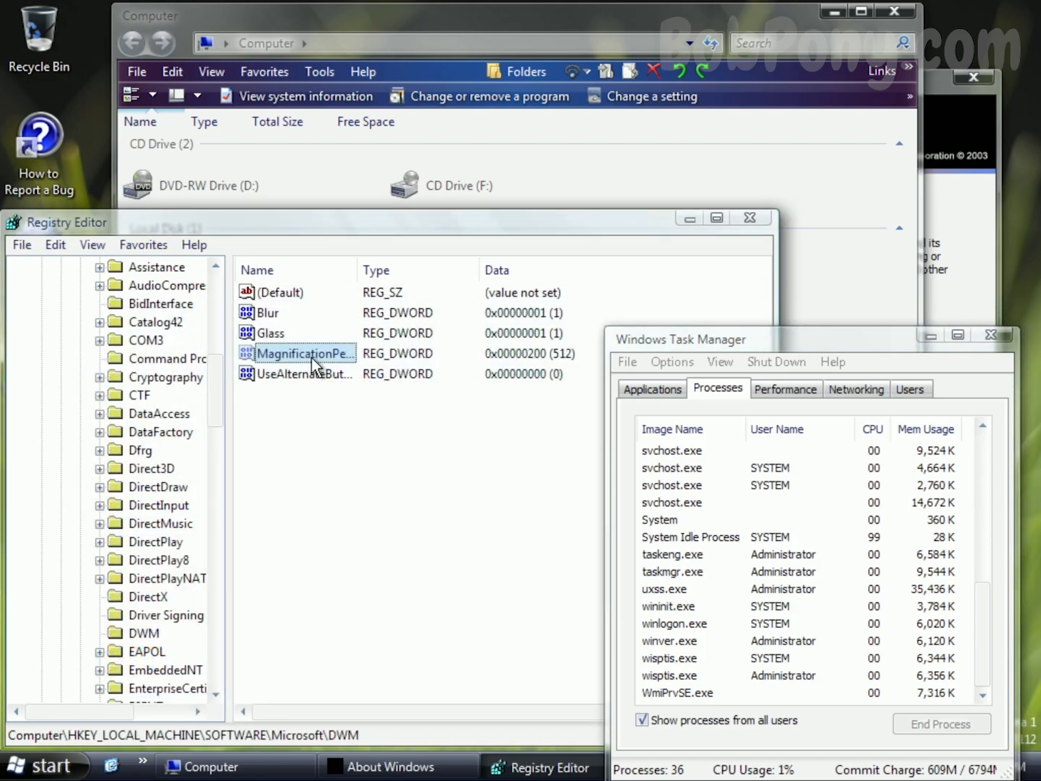
pyautogui.doubleClick(312, 358)
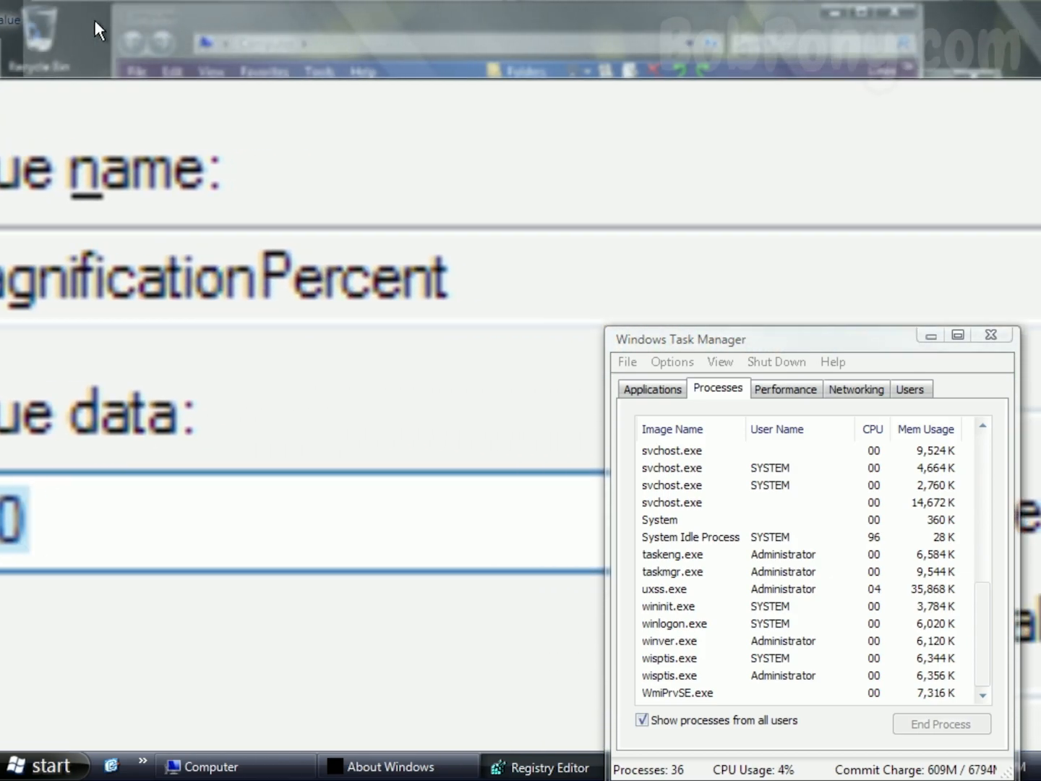
pyautogui.moveTo(94, 19); pyautogui.dragTo(371, 1)
pyautogui.press('Escape')
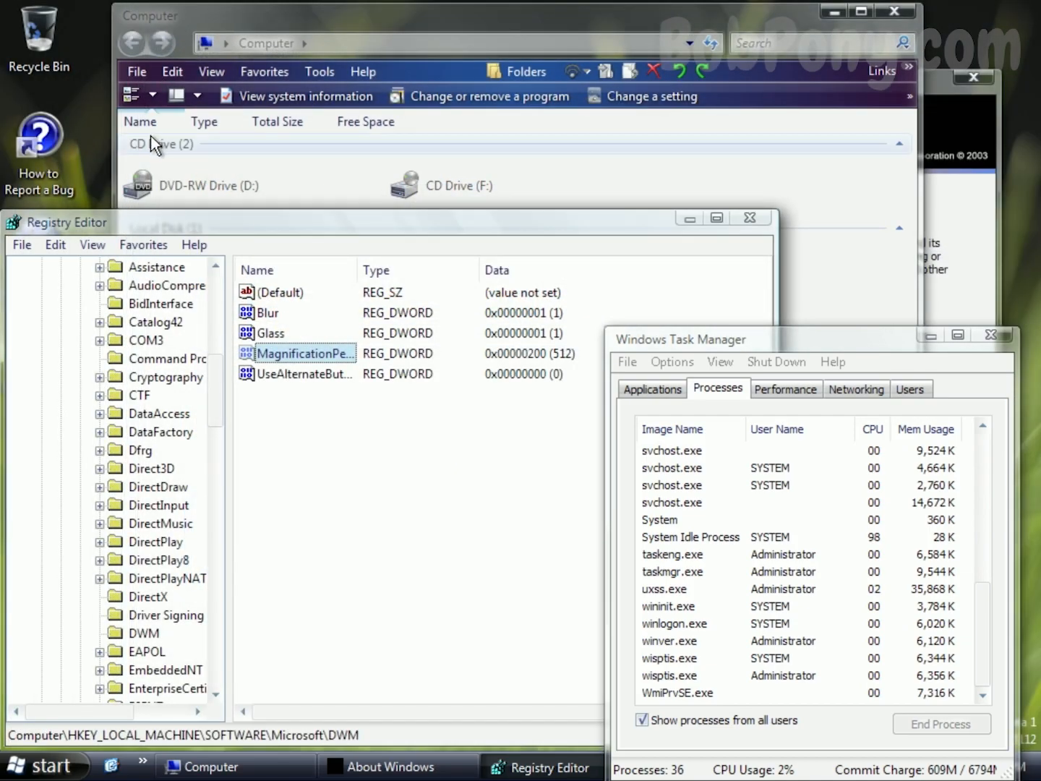
pyautogui.press('super+r')
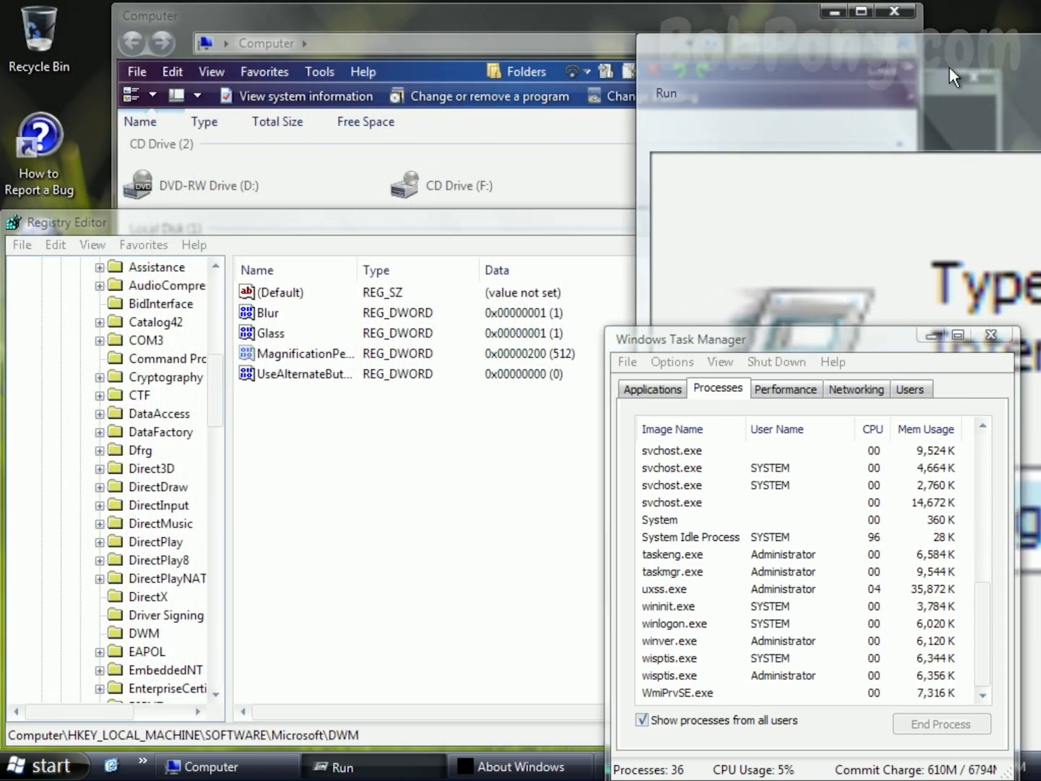
pyautogui.press('Return')
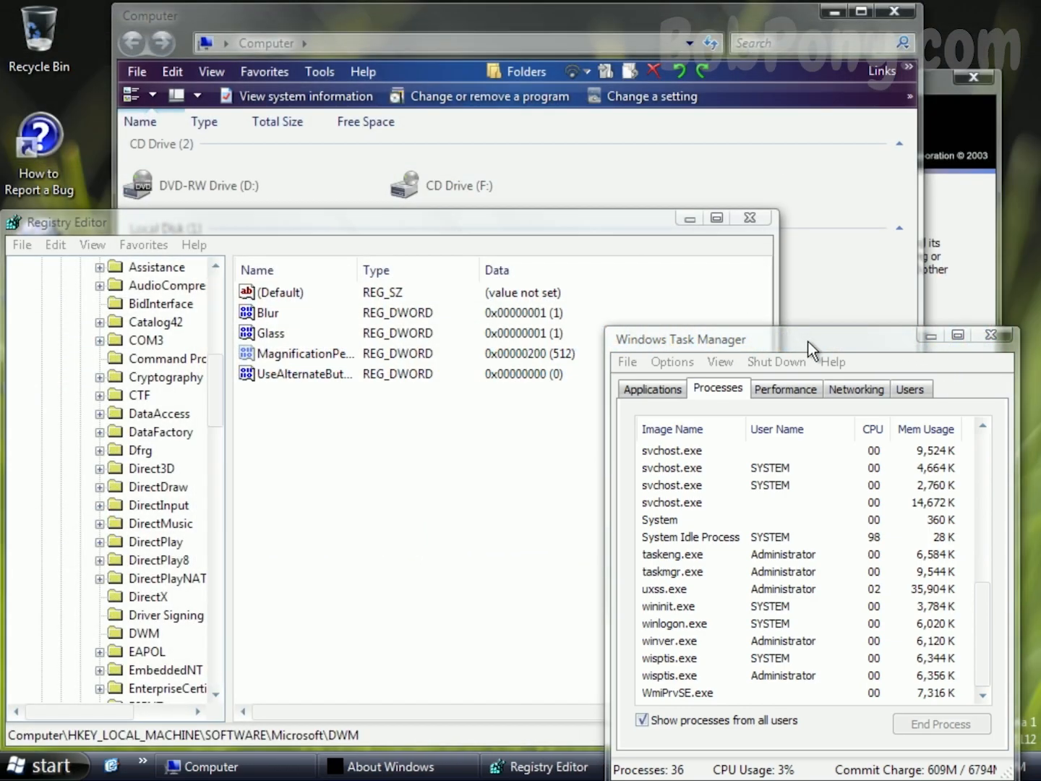
# - View Task Manager's Help menu and its About box at the current magnification, moving the About box before closing it
pyautogui.click(831, 361)
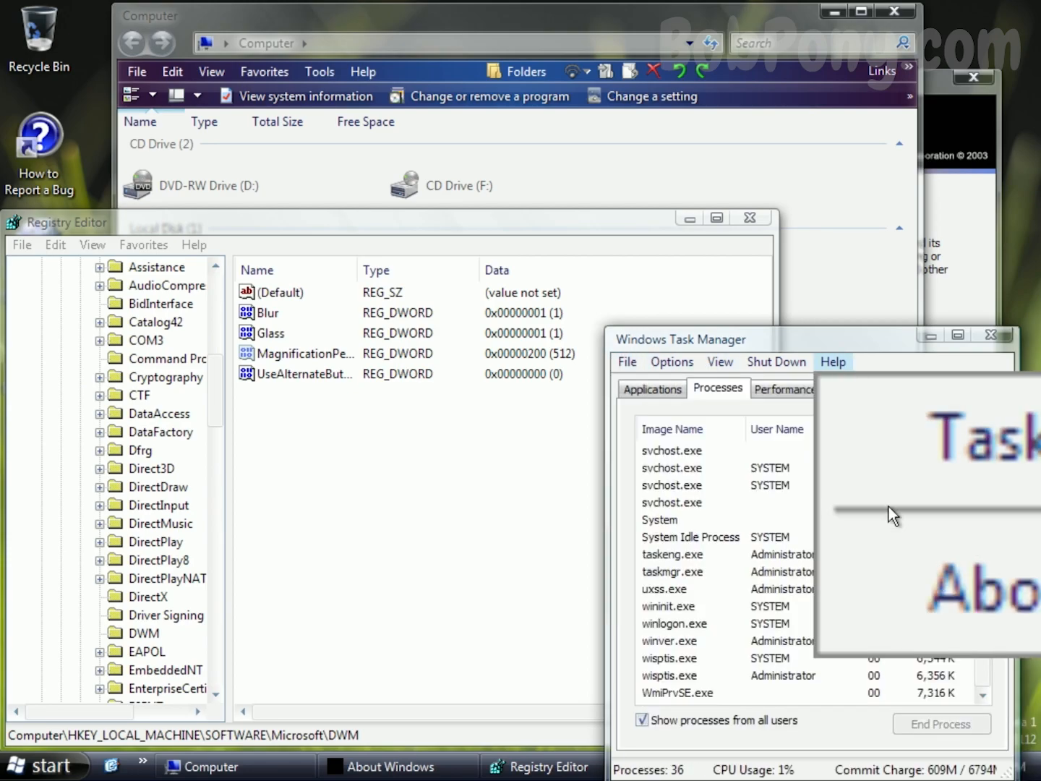
pyautogui.click(885, 560)
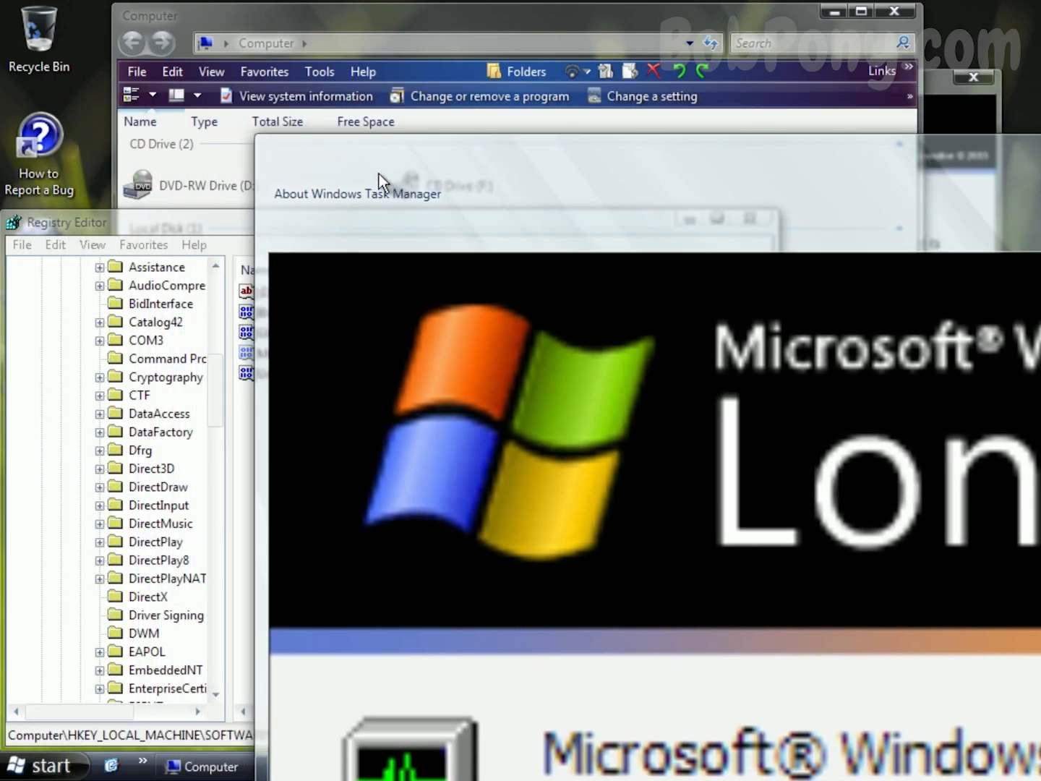
pyautogui.moveTo(379, 173); pyautogui.dragTo(292, 193)
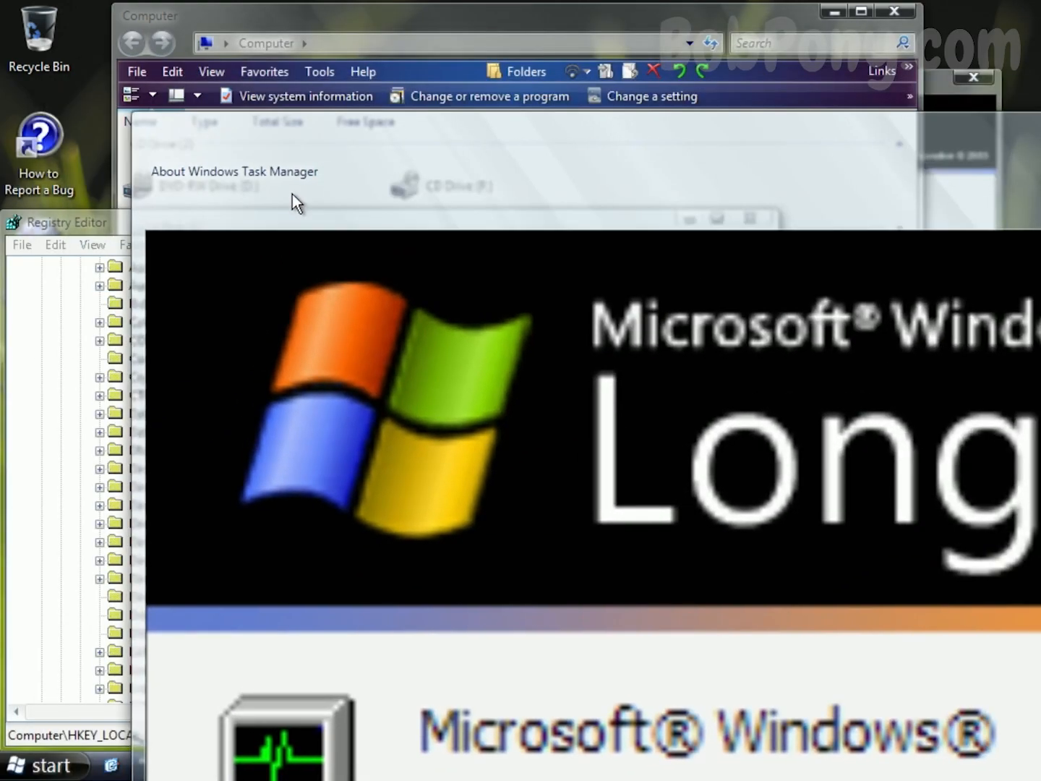
pyautogui.press('Escape')
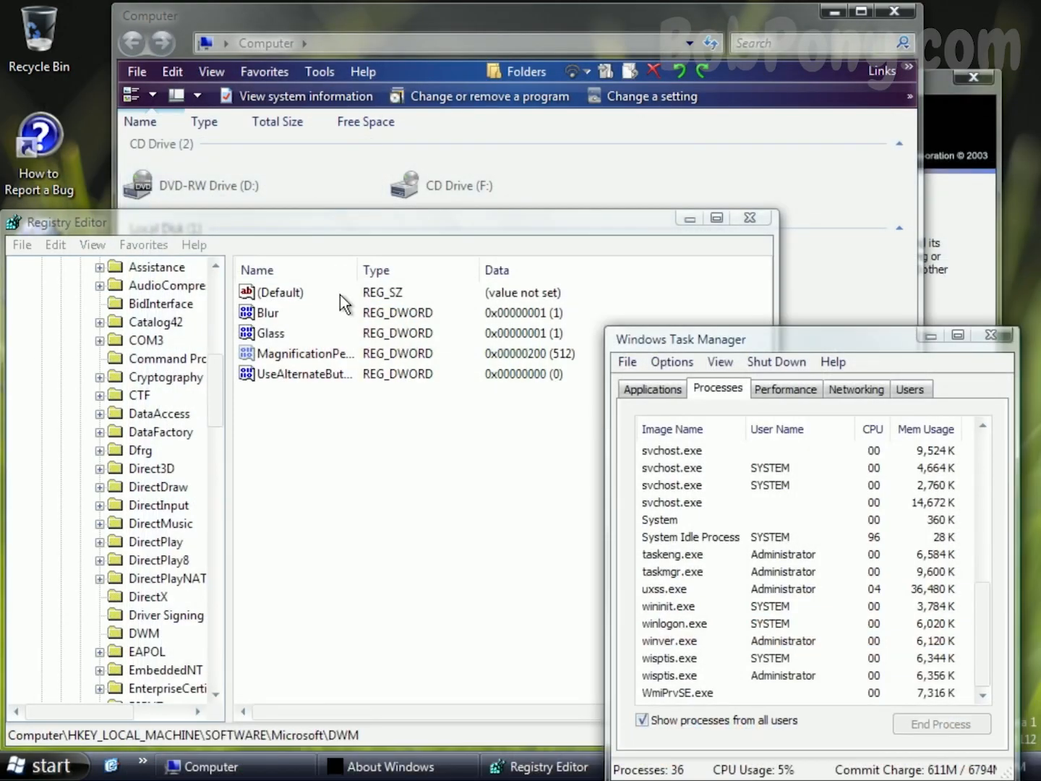
# - Set the MagnificationPercent value in the DWM registry key to 0
pyautogui.doubleClick(312, 356)
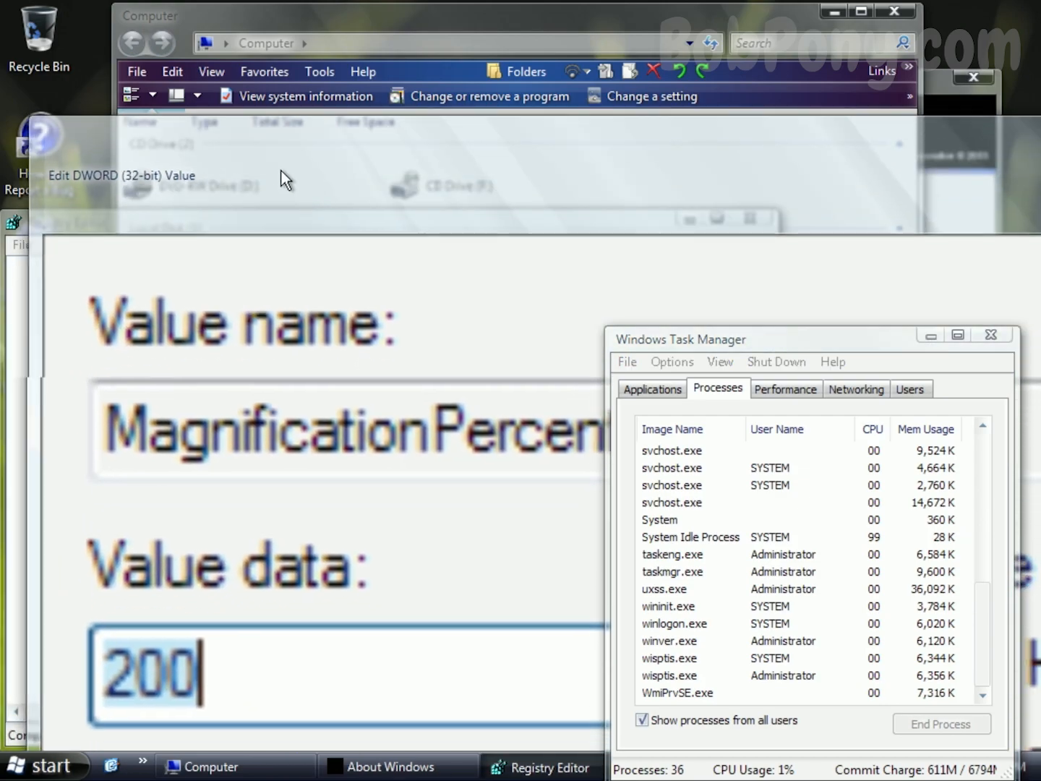
pyautogui.moveTo(282, 172); pyautogui.dragTo(276, 154)
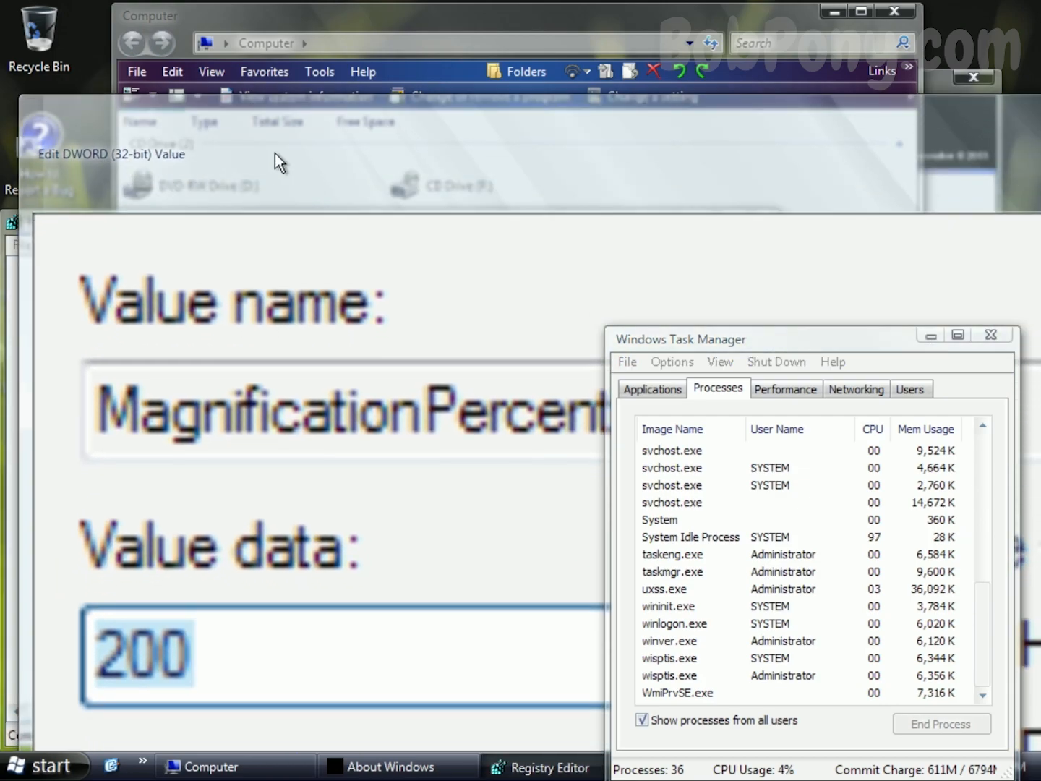
pyautogui.press('Escape')
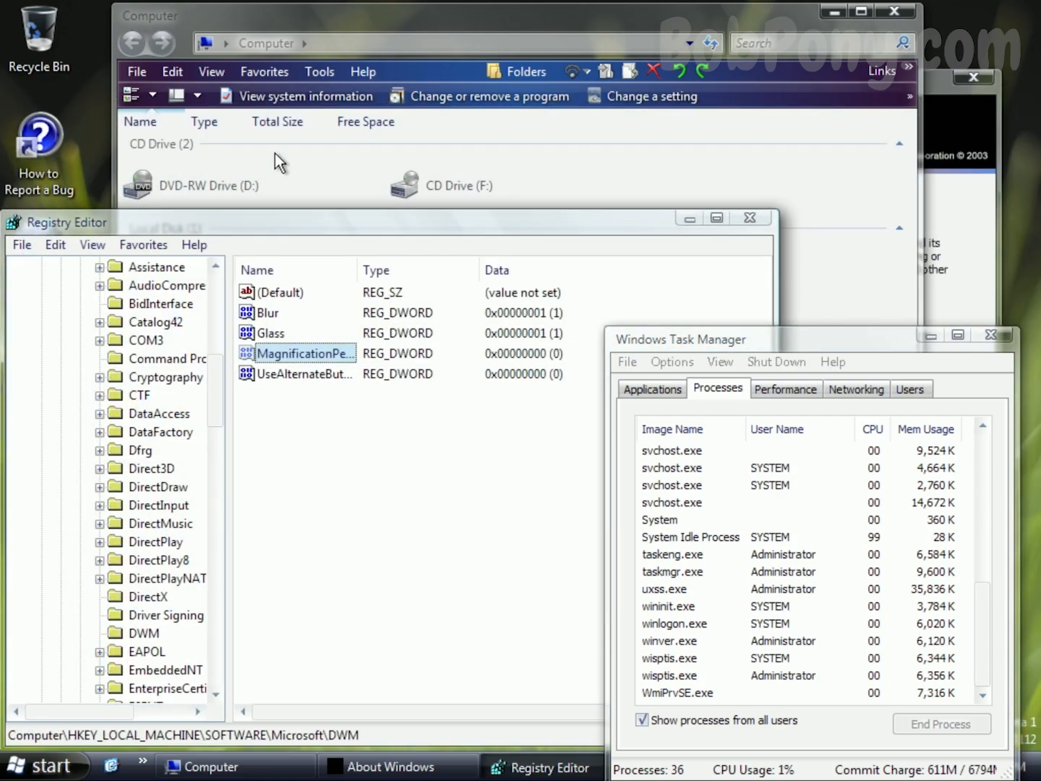
# - Close the Registry Editor, Task Manager, About Windows and Computer windows
pyautogui.click(757, 221)
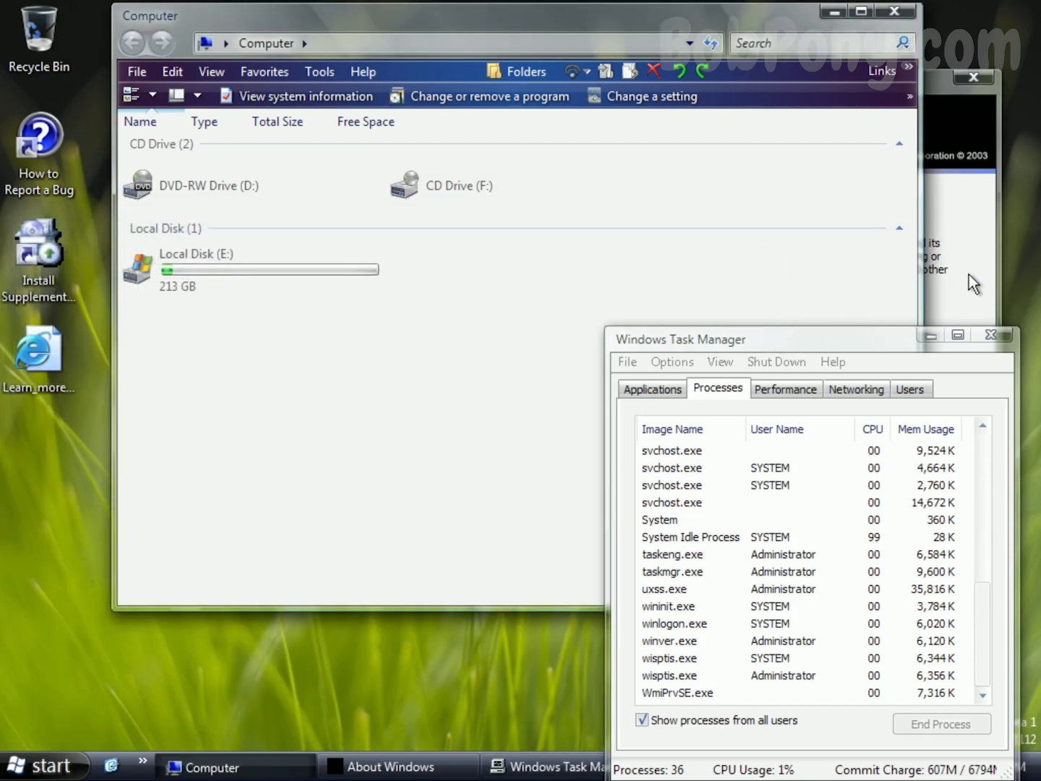
pyautogui.click(992, 333)
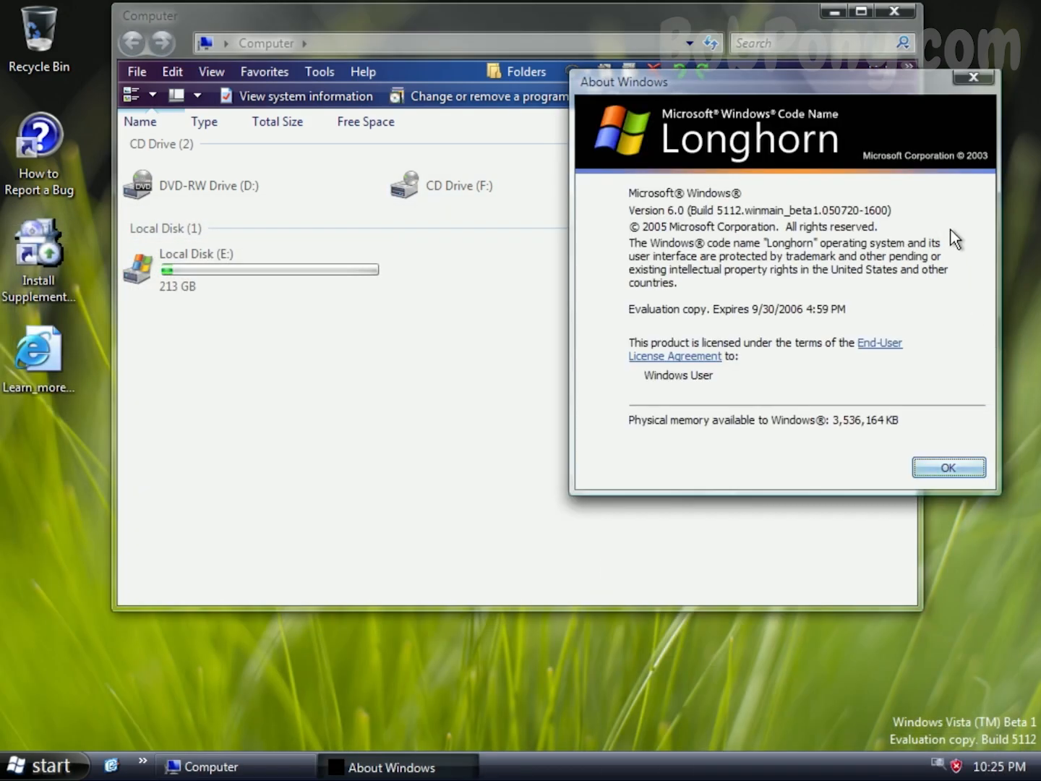
pyautogui.click(974, 78)
pyautogui.click(902, 16)
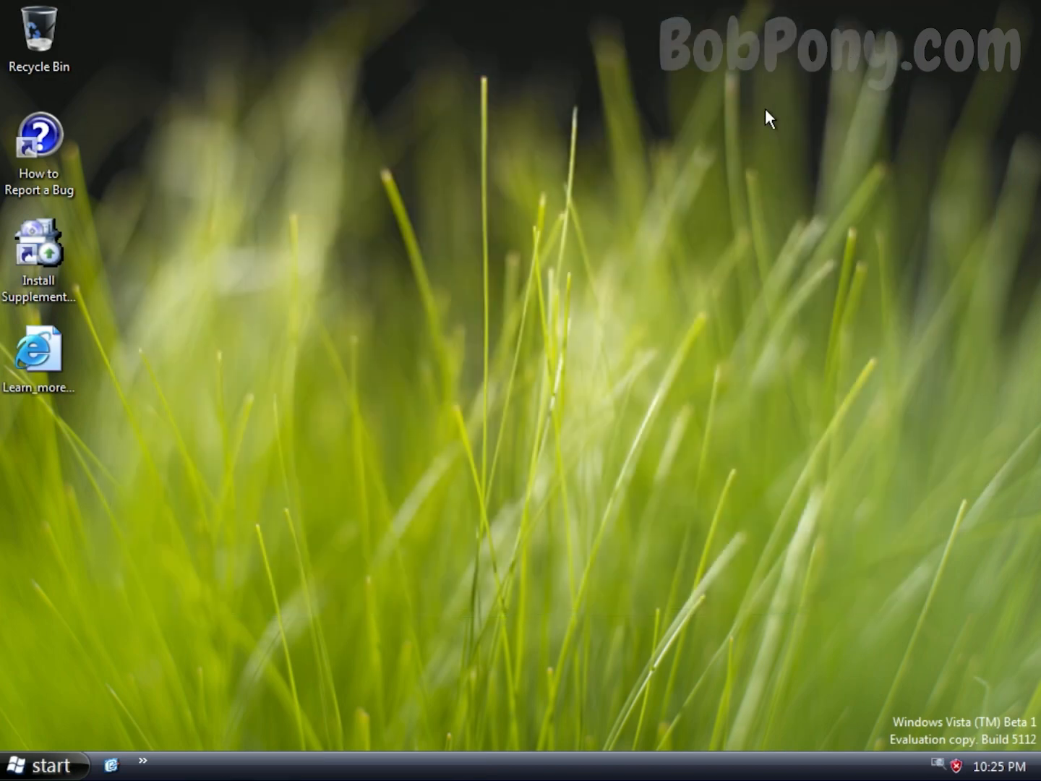
# - Shut down Windows immediately without waiting for the countdown
pyautogui.press('super')
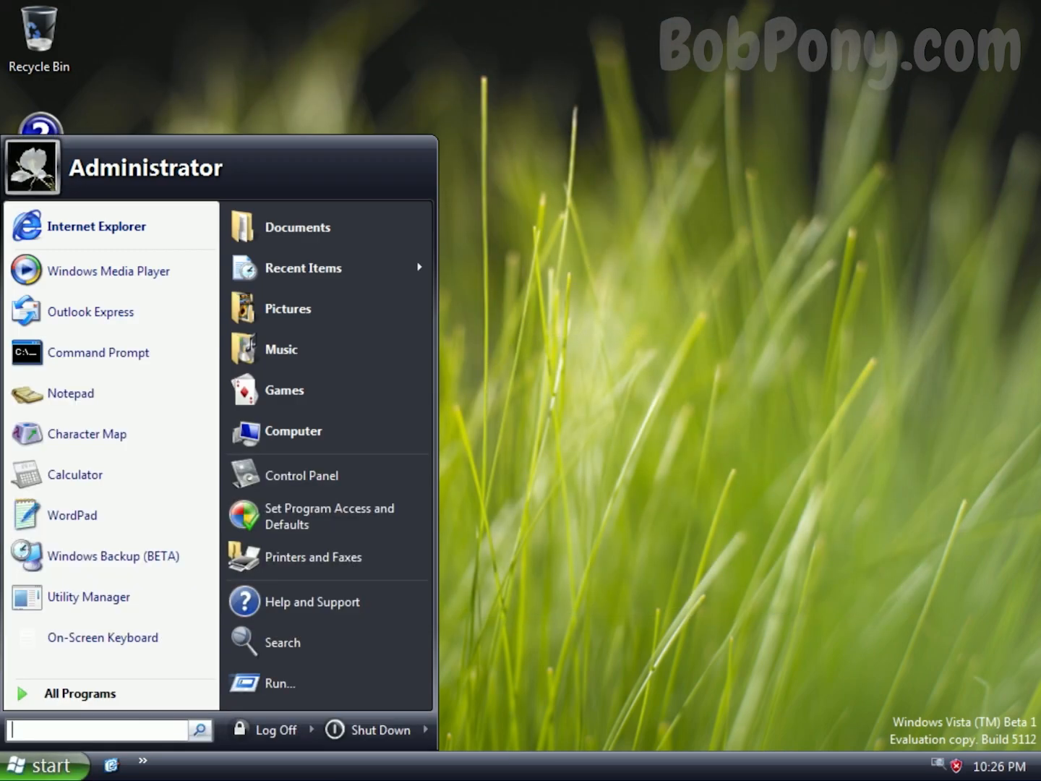
pyautogui.click(388, 724)
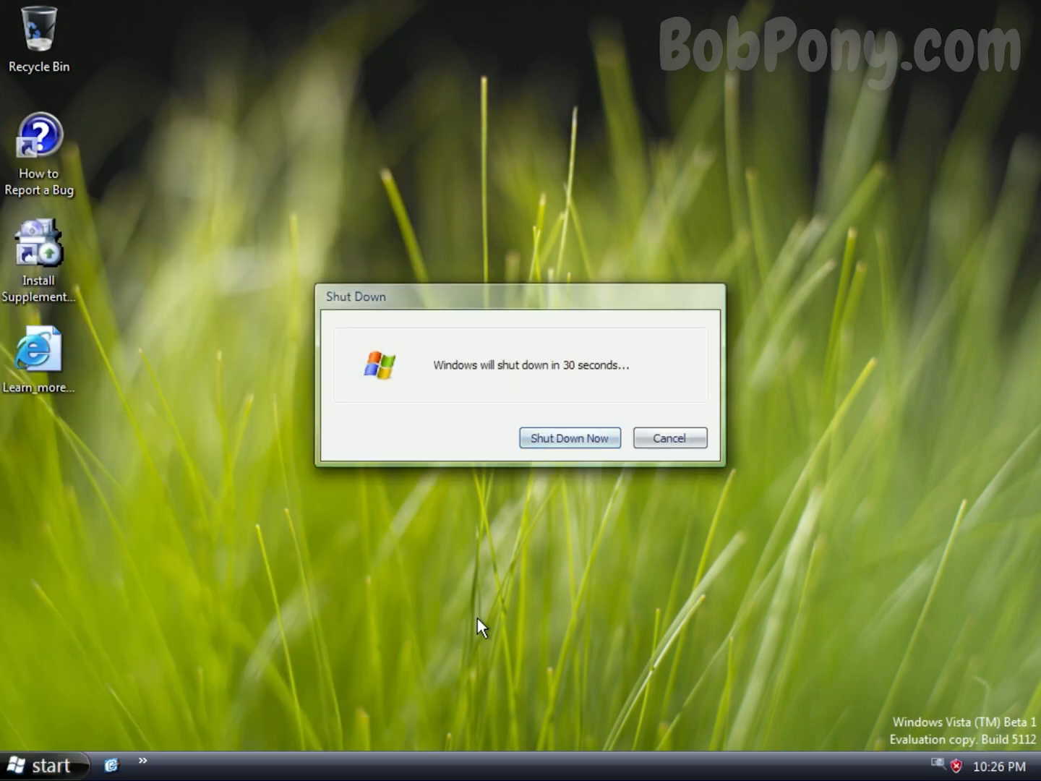
pyautogui.click(586, 443)
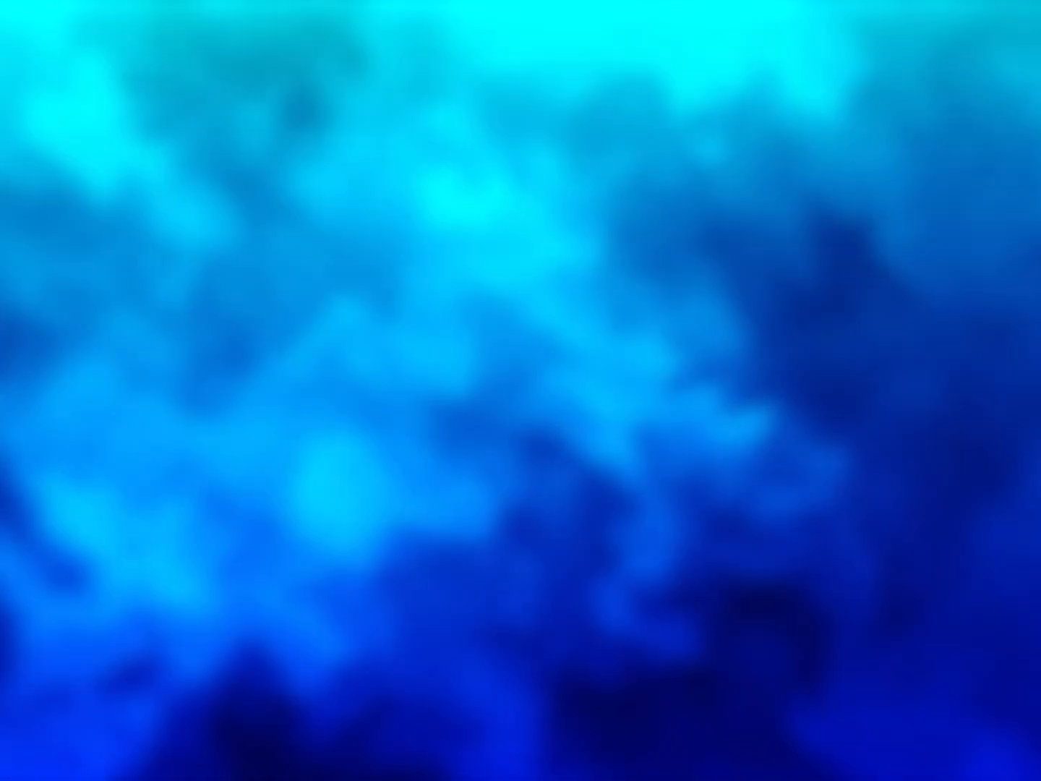